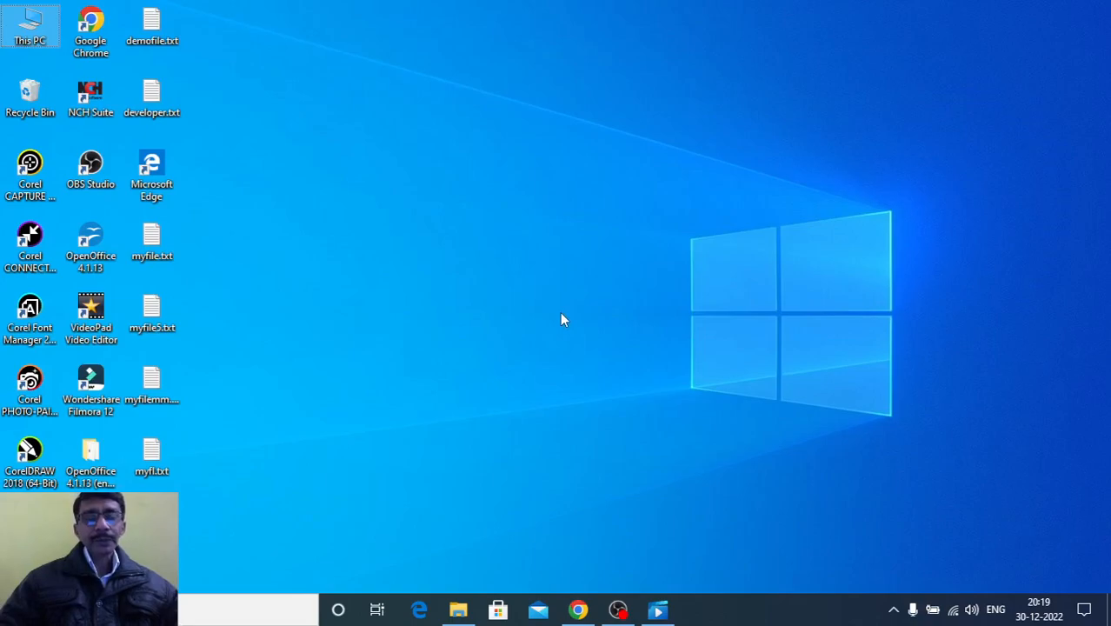
Search Windows for Excel and launch it
left_click(222, 616)
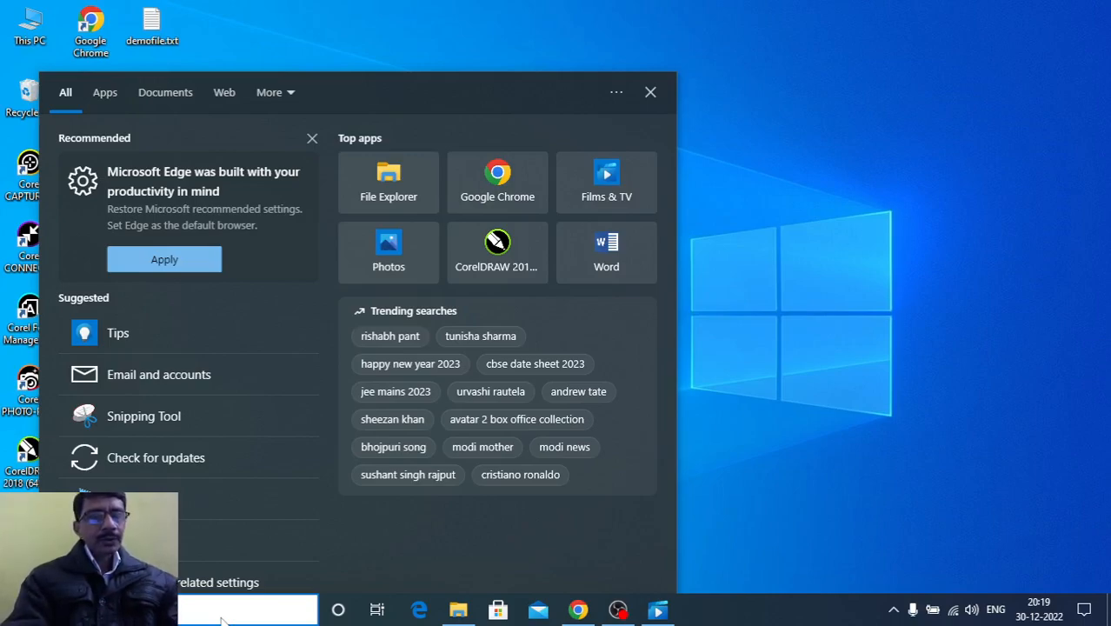
type("excd")
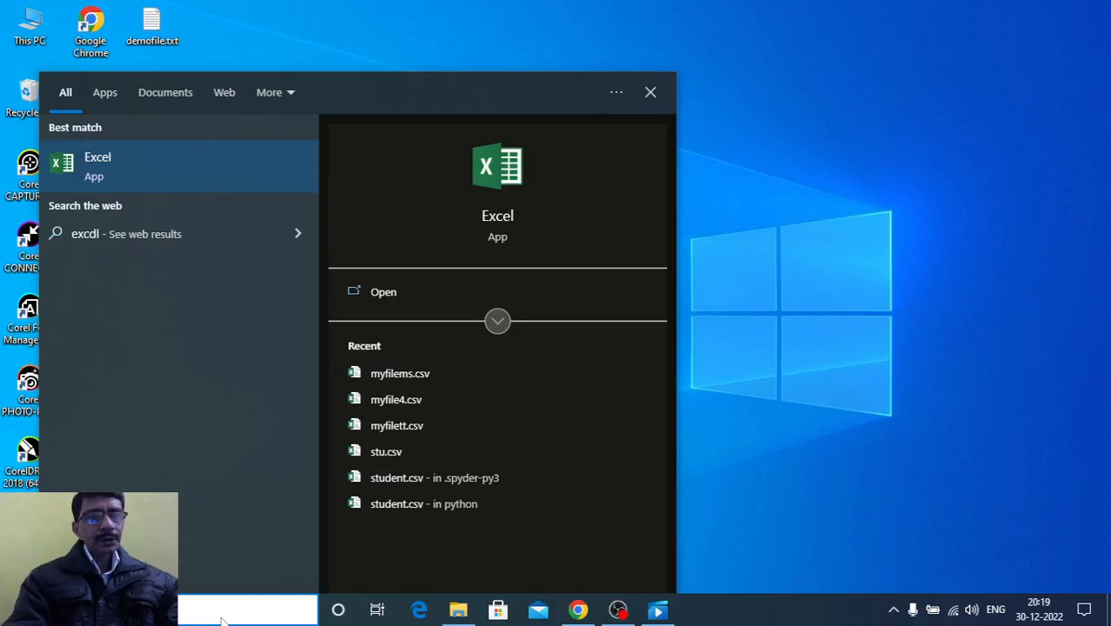
key("BackSpace")
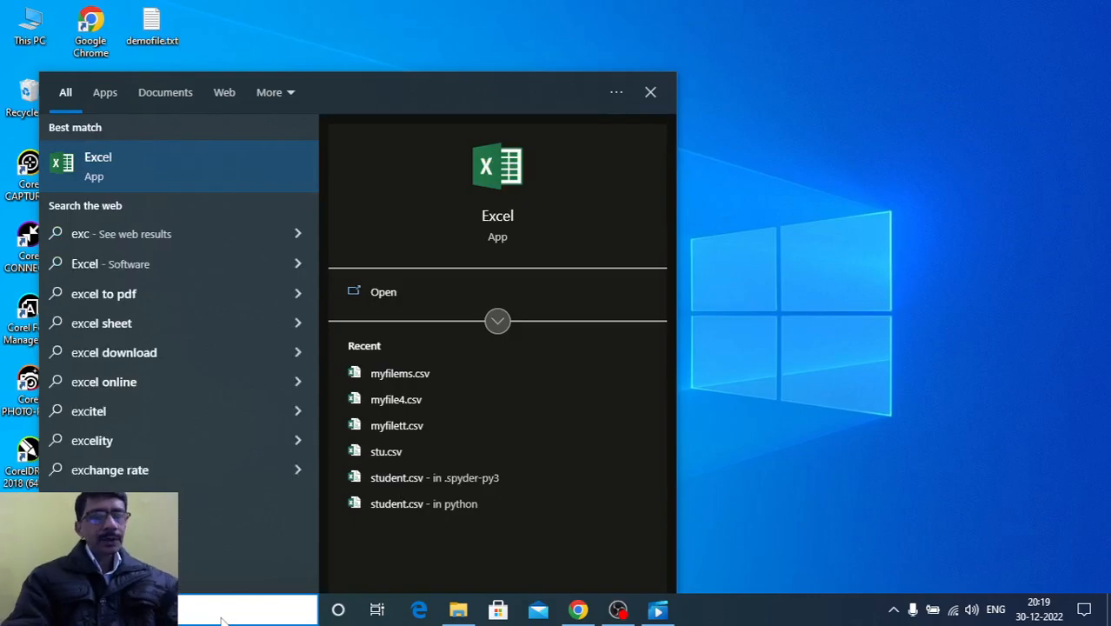
type("el")
key("Return")
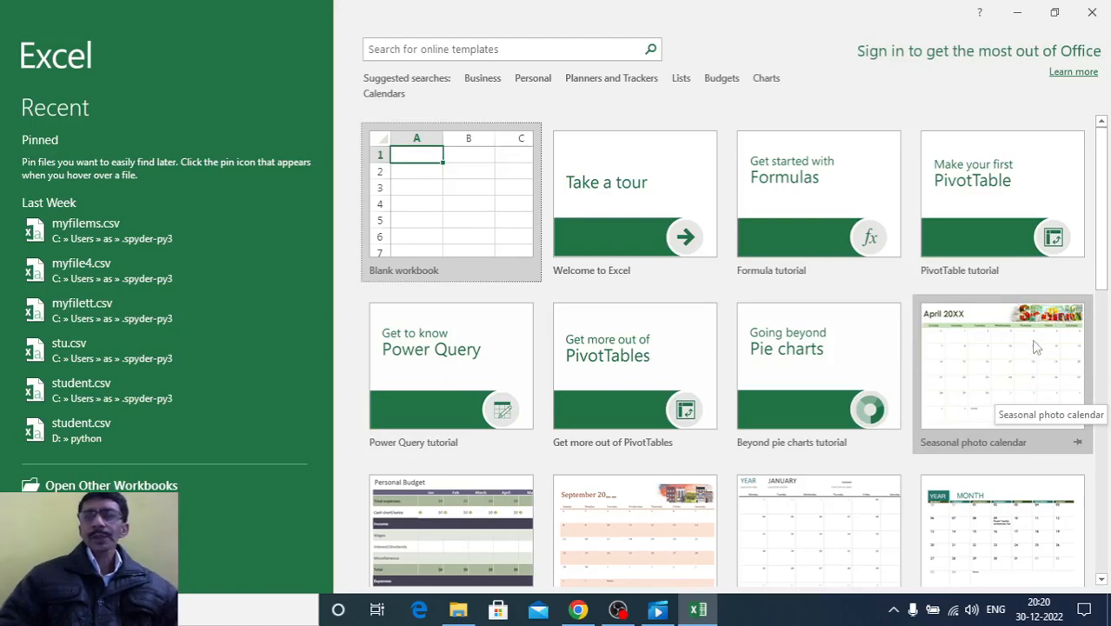
Create a new workbook from the Seasonal photo calendar template
left_click(961, 397)
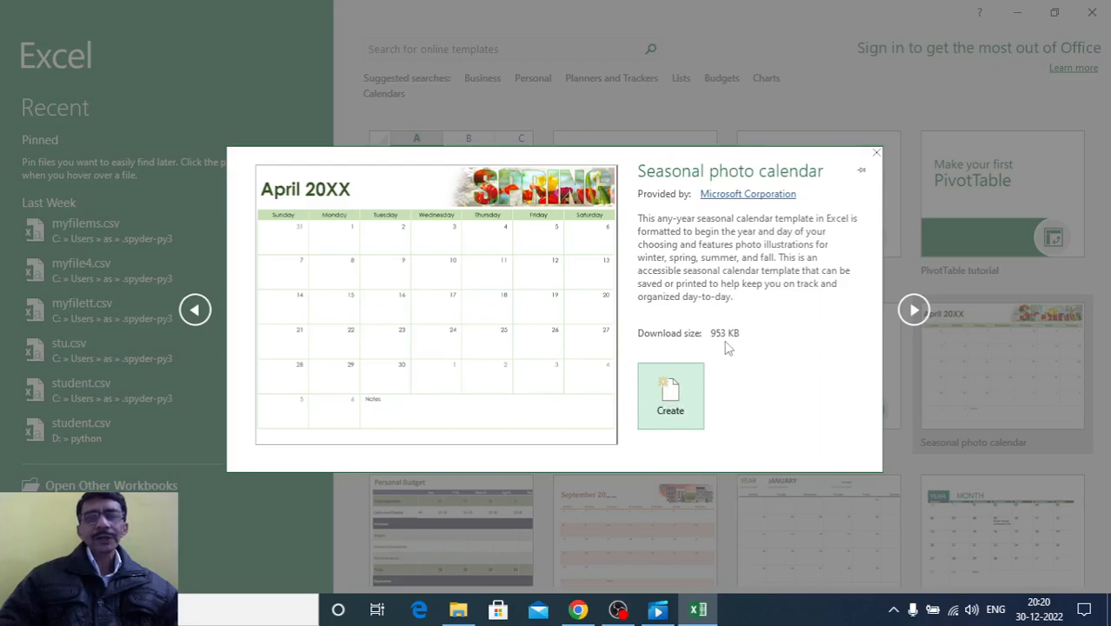
left_click(671, 399)
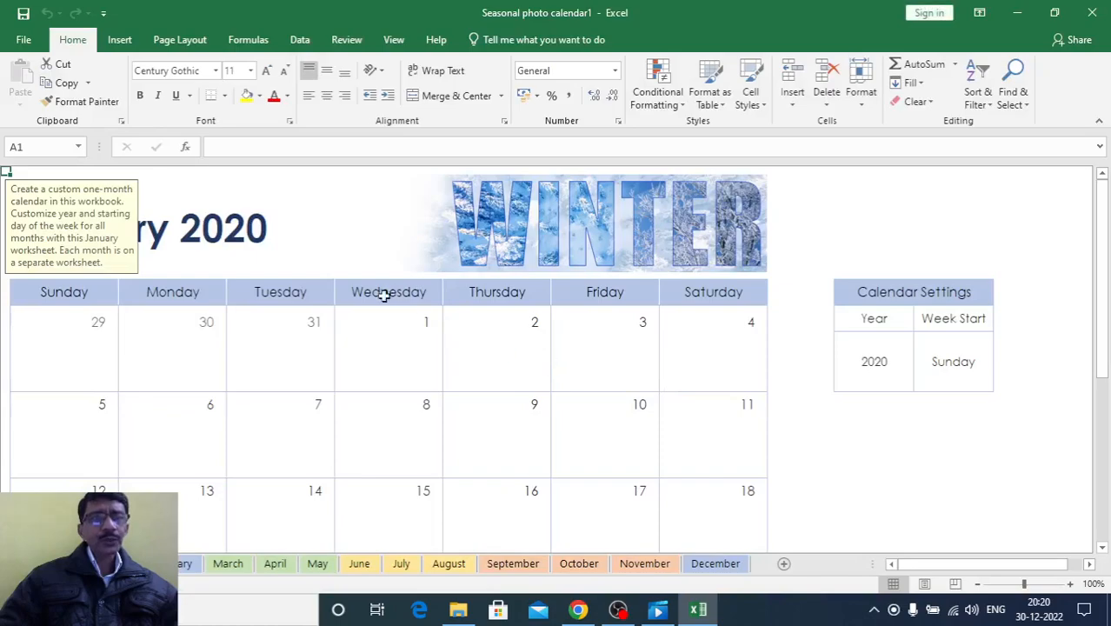
left_click(832, 439)
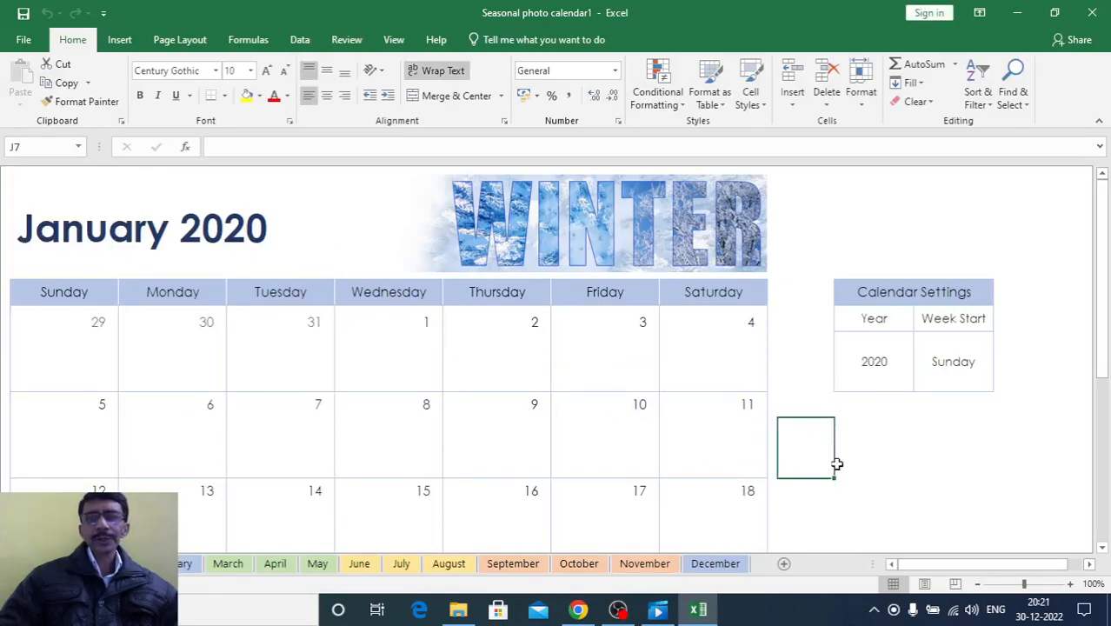
Give the WINTER banner picture on the January sheet a red picture border
left_click(977, 584)
left_click(977, 583)
left_click(977, 584)
left_click(977, 583)
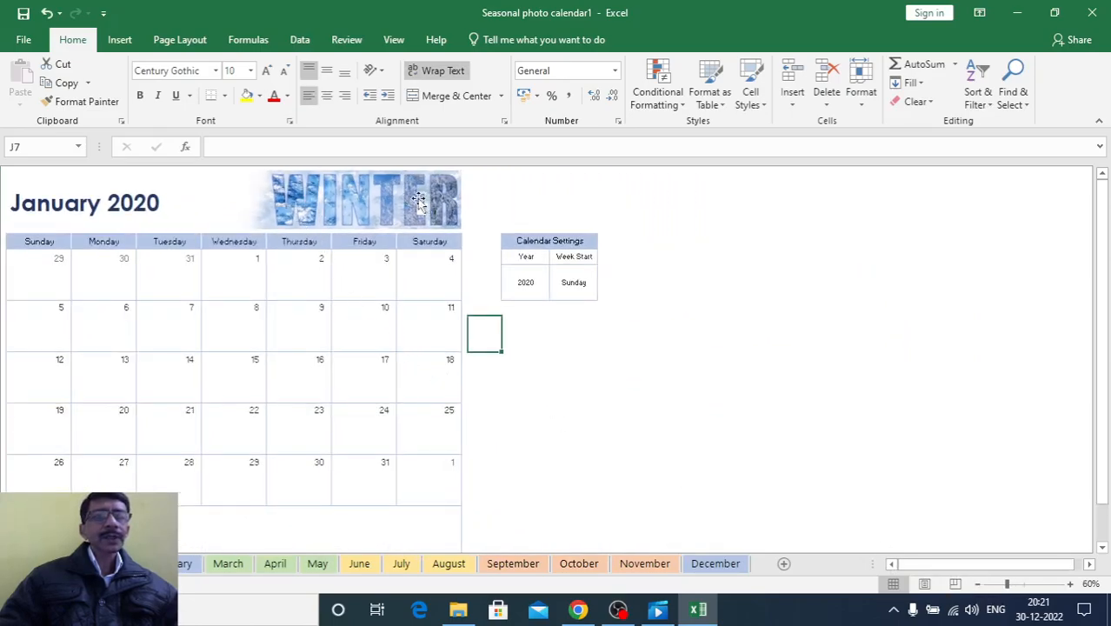
left_click(357, 199)
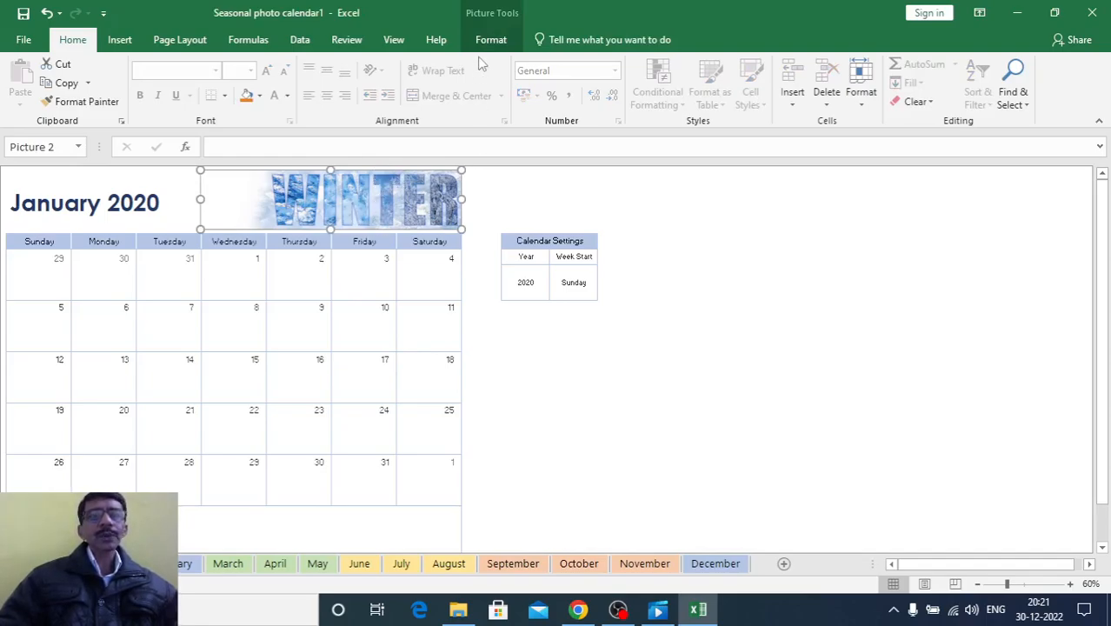
left_click(120, 40)
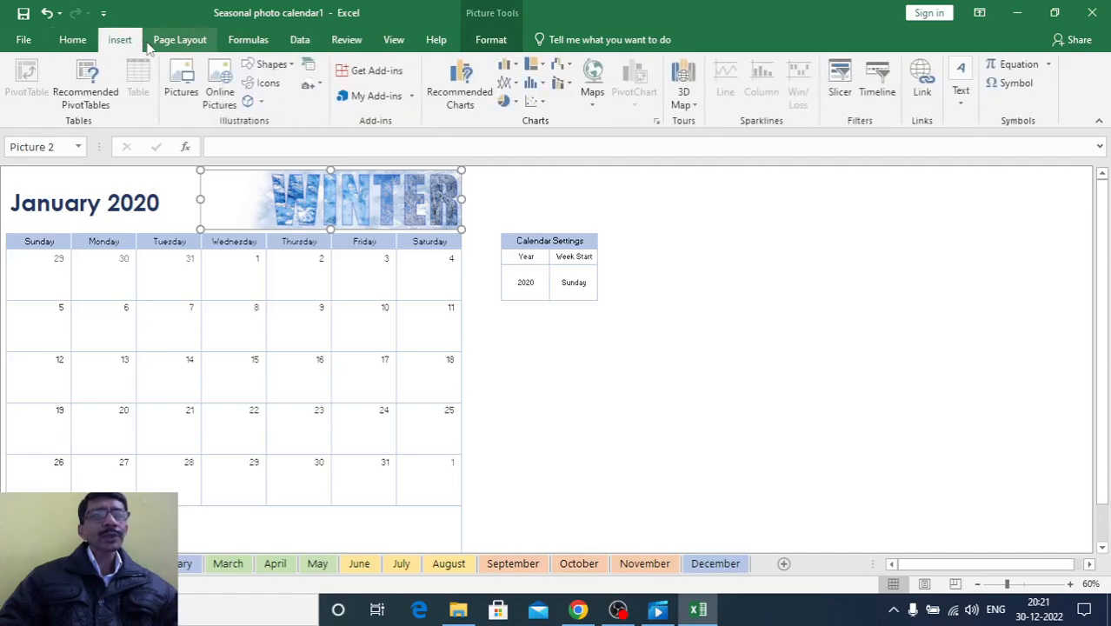
left_click(76, 41)
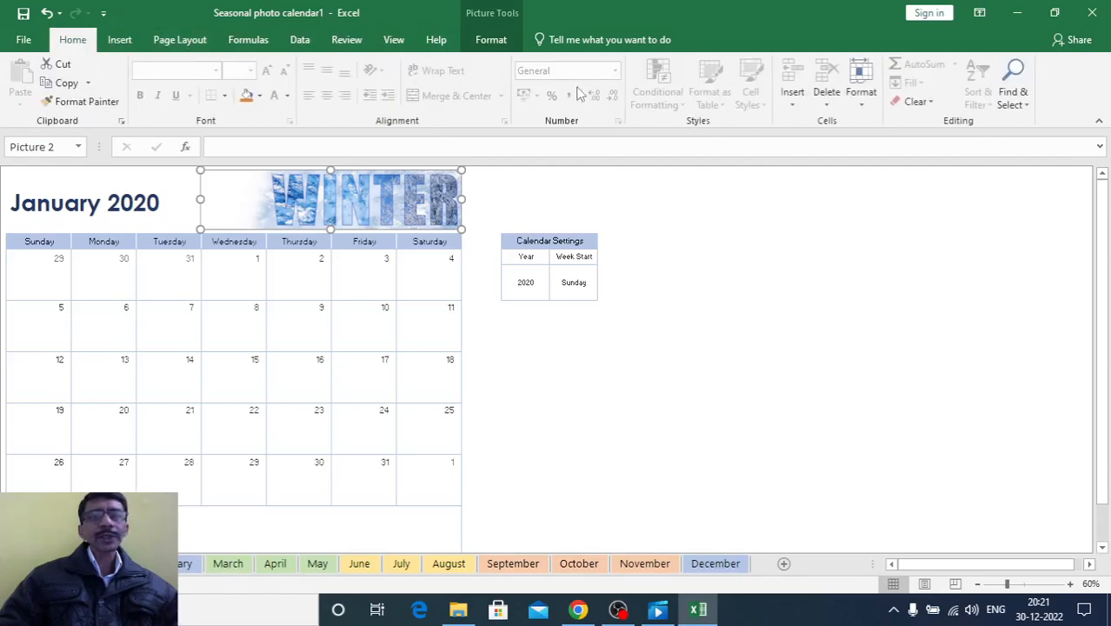
left_click(492, 41)
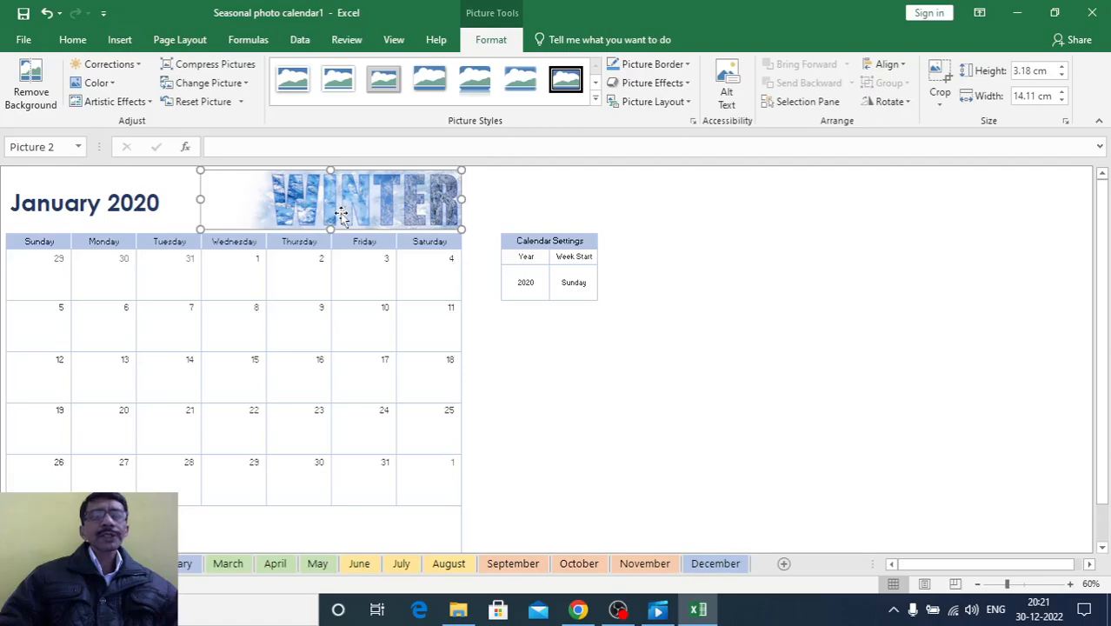
left_click(687, 64)
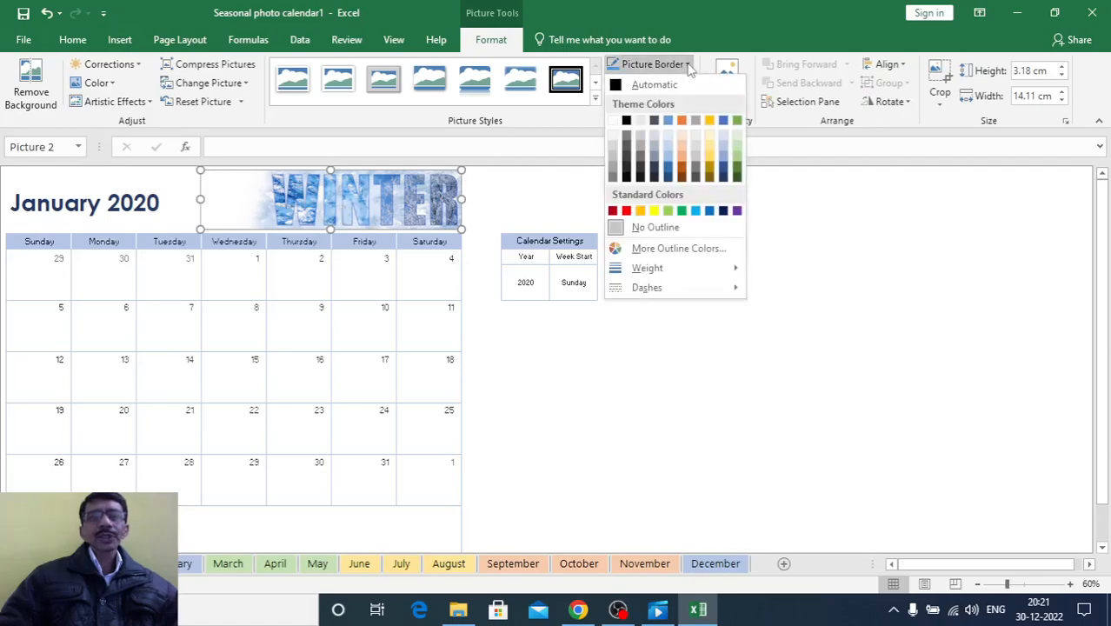
left_click(626, 212)
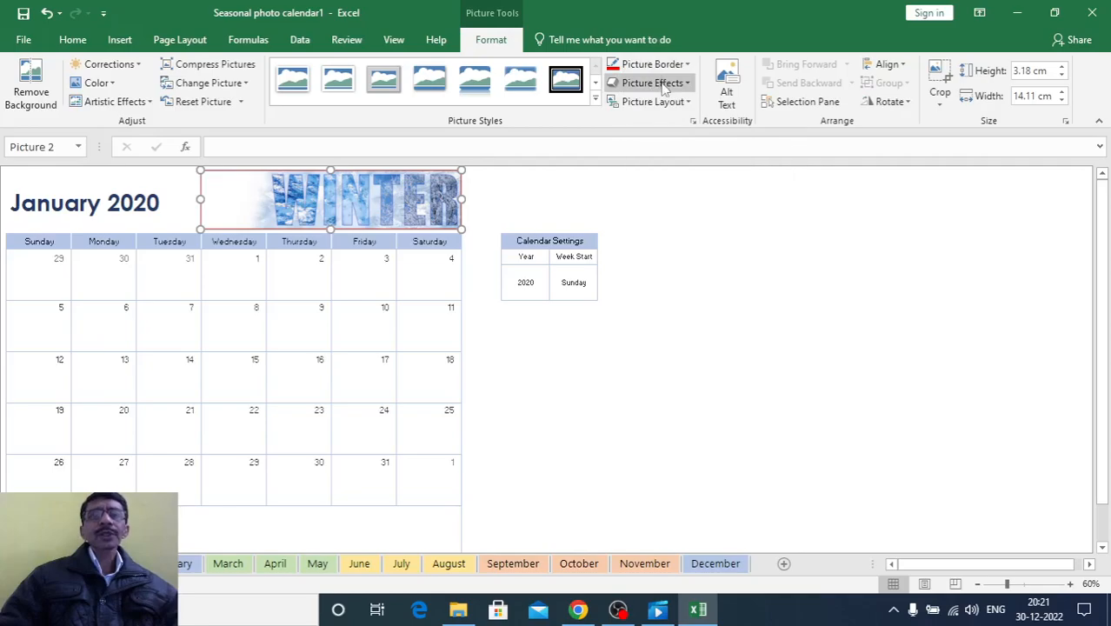
left_click(524, 208)
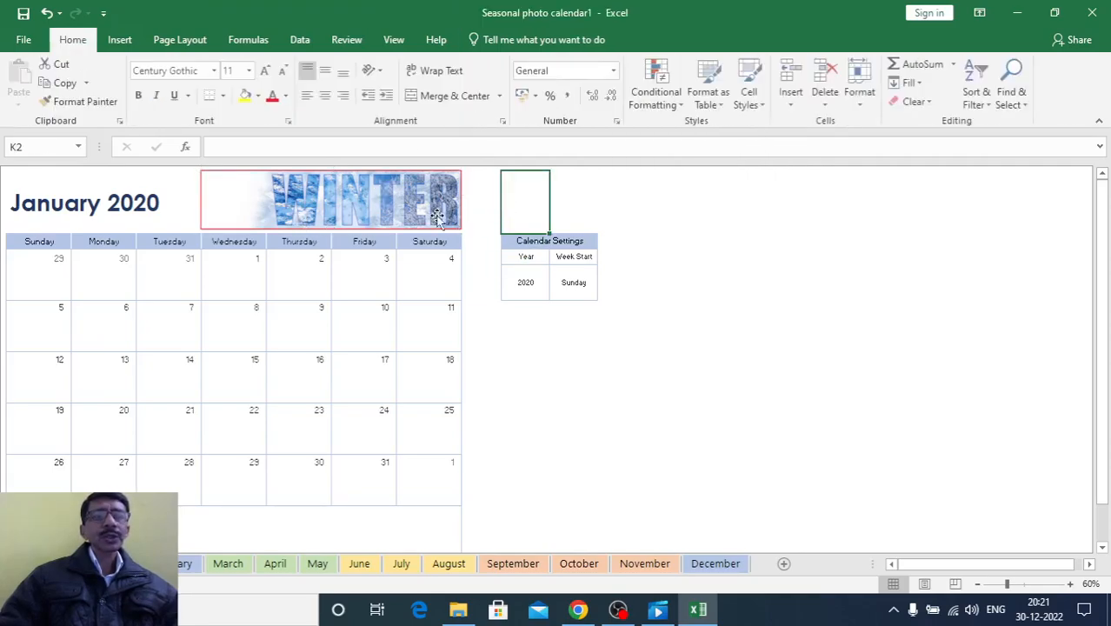
Apply the first preset picture effect of the third preset row to the WINTER banner picture
left_click(376, 196)
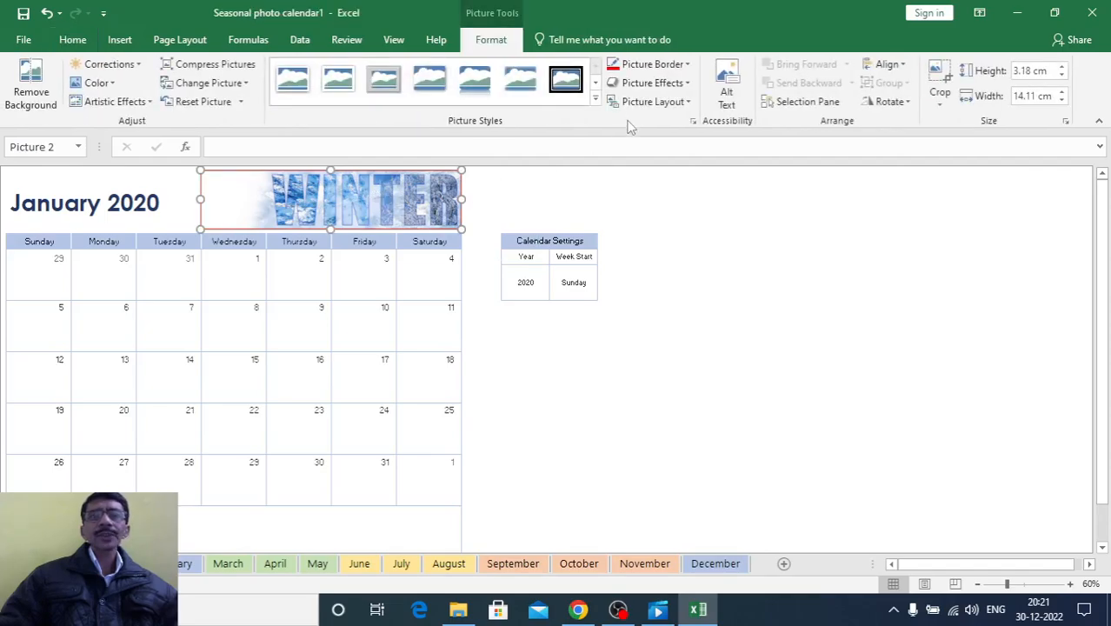
left_click(652, 83)
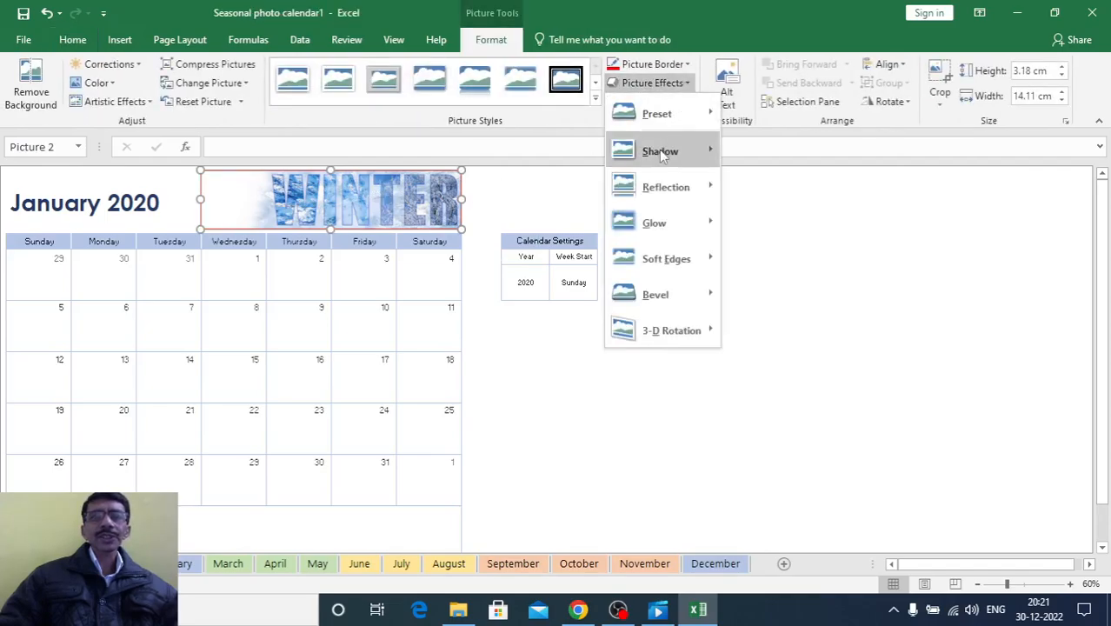
mouse_move(659, 113)
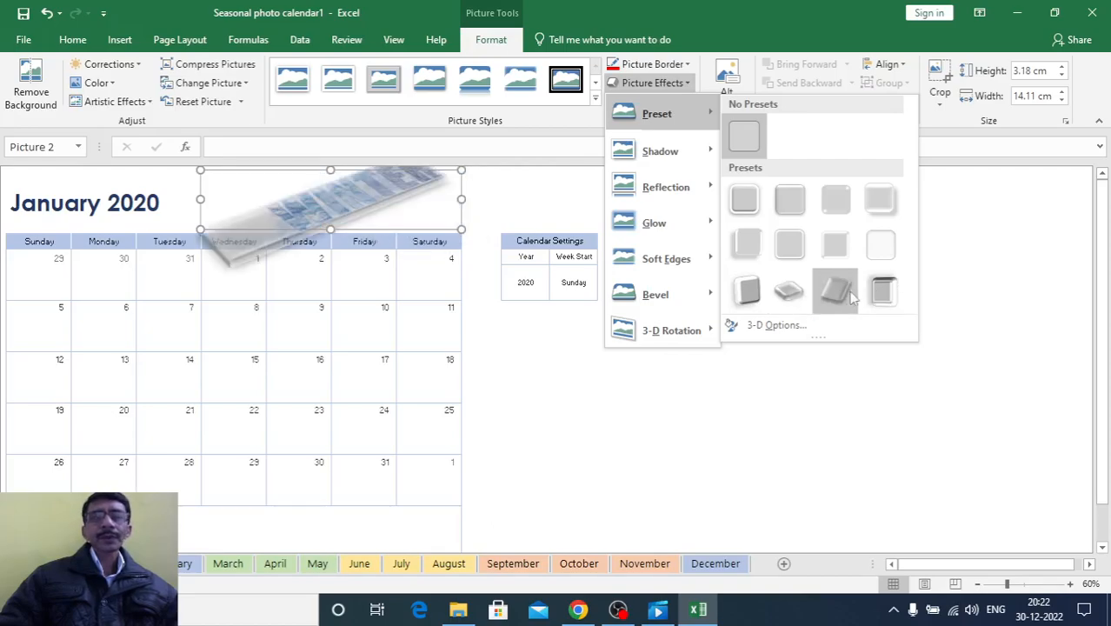
left_click(747, 291)
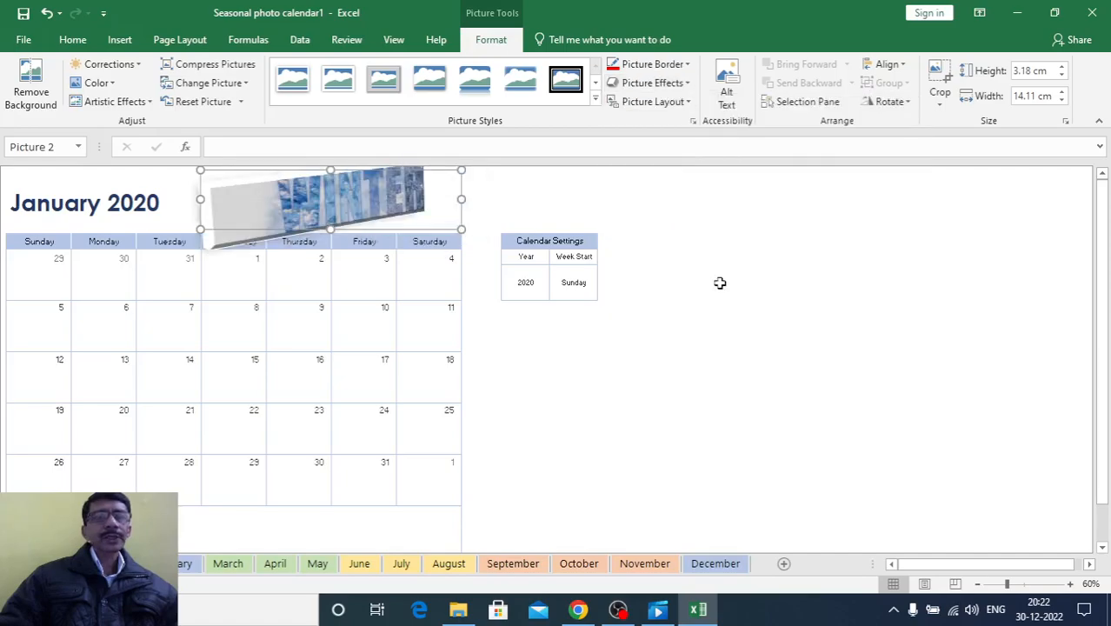
left_click(584, 356)
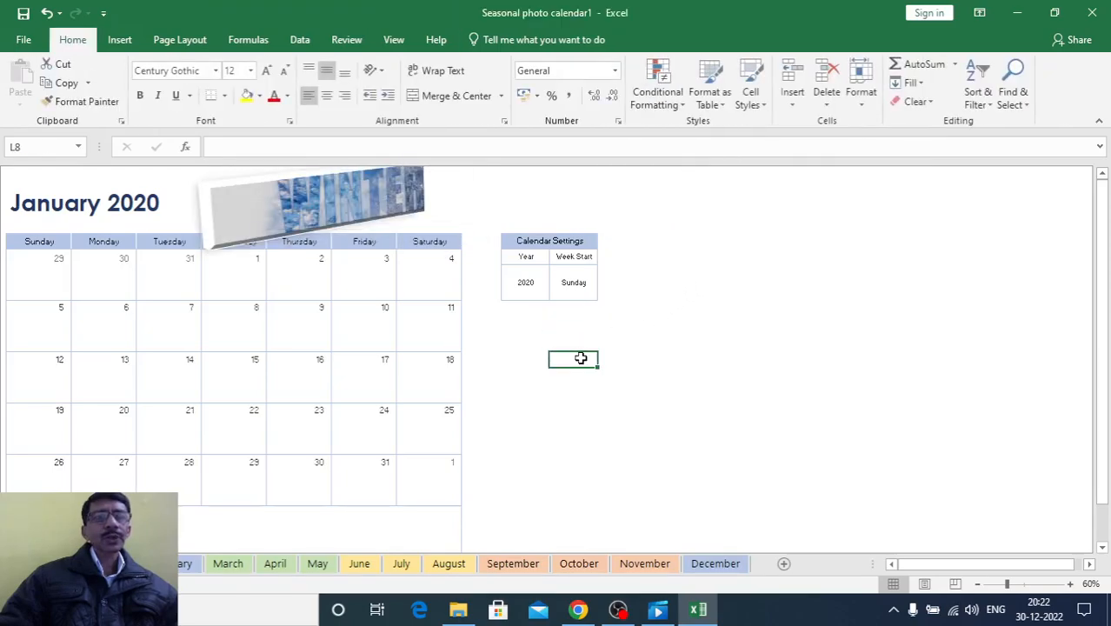
Inspect the formula behind the January 2020 title in cell B2 and leave it unedited
left_click(236, 227)
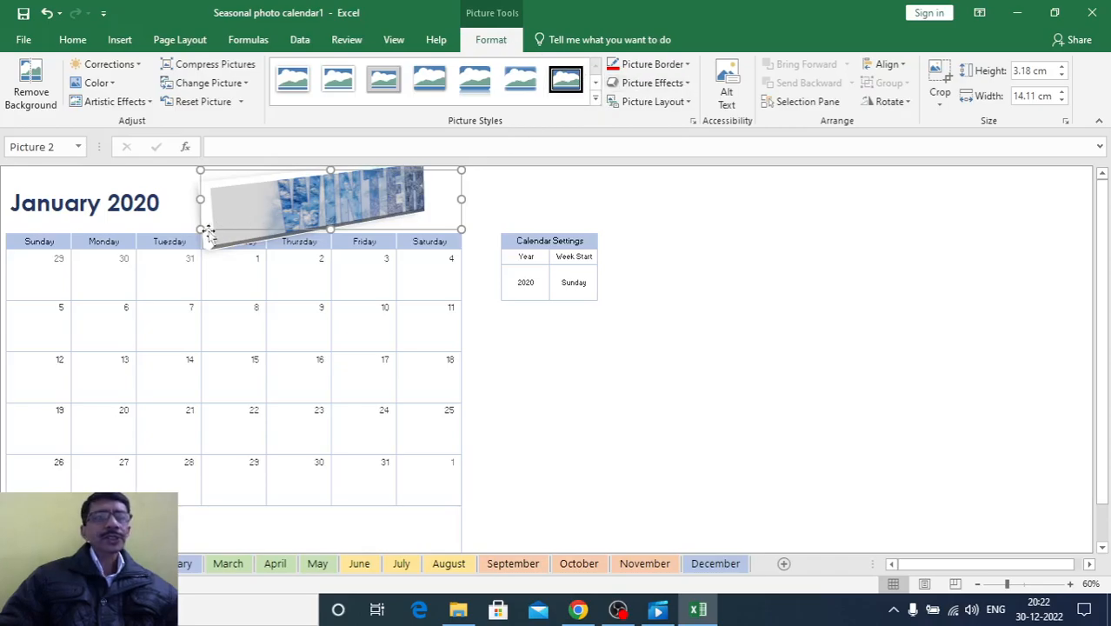
left_click(96, 207)
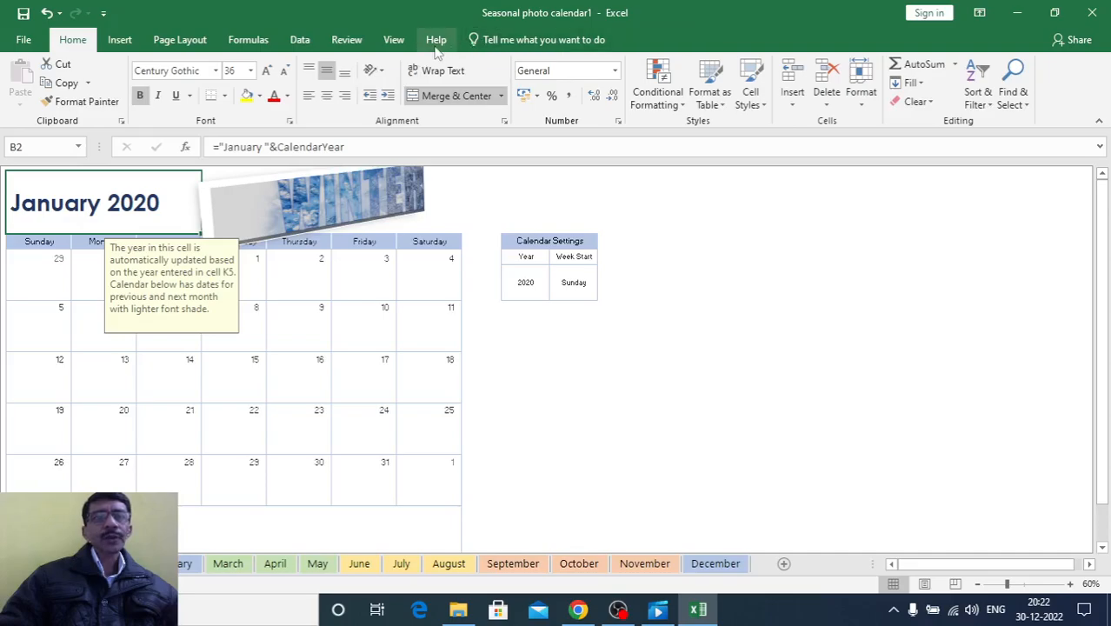
double_click(146, 205)
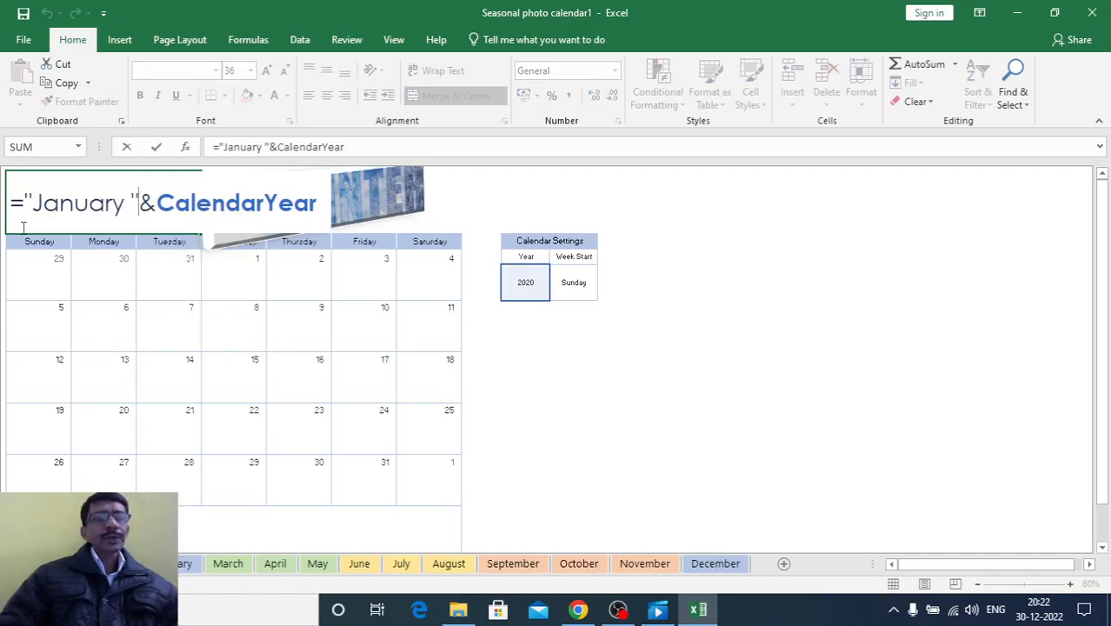
left_click(522, 388)
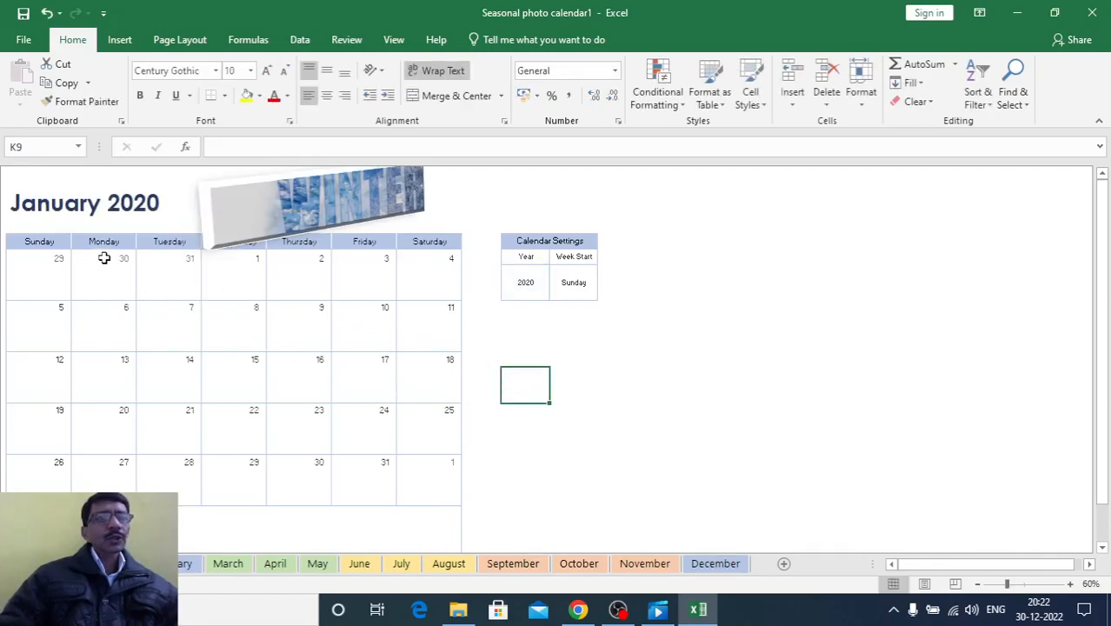
Fill cell H5, below Saturday the 4th in the January calendar, with yellow
left_click(335, 377)
left_click(429, 380)
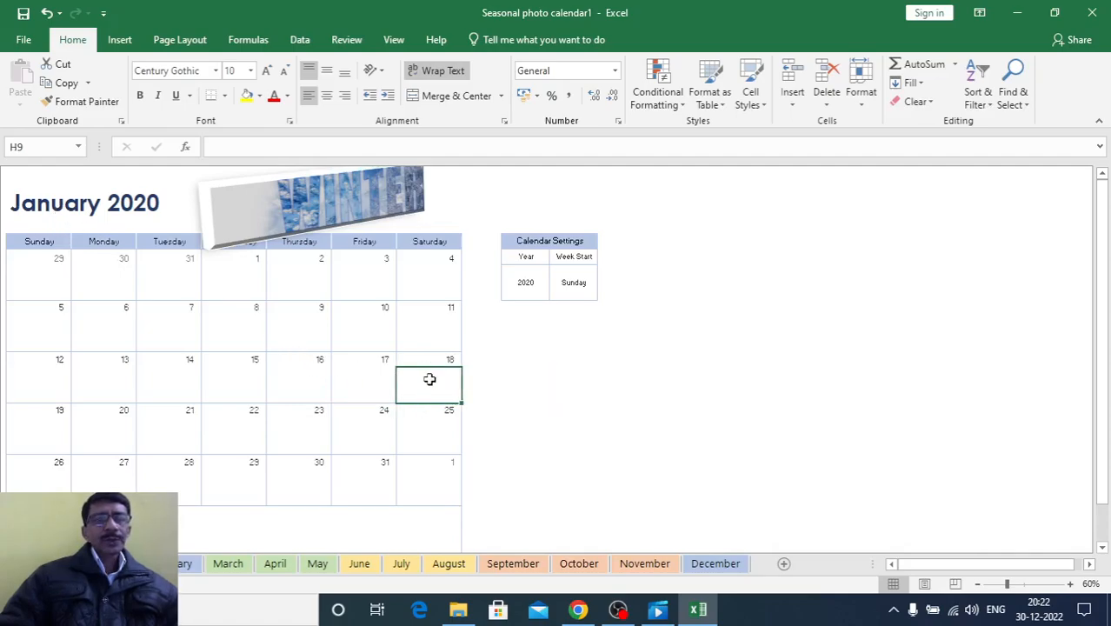
left_click(428, 339)
left_click(430, 312)
left_click(430, 285)
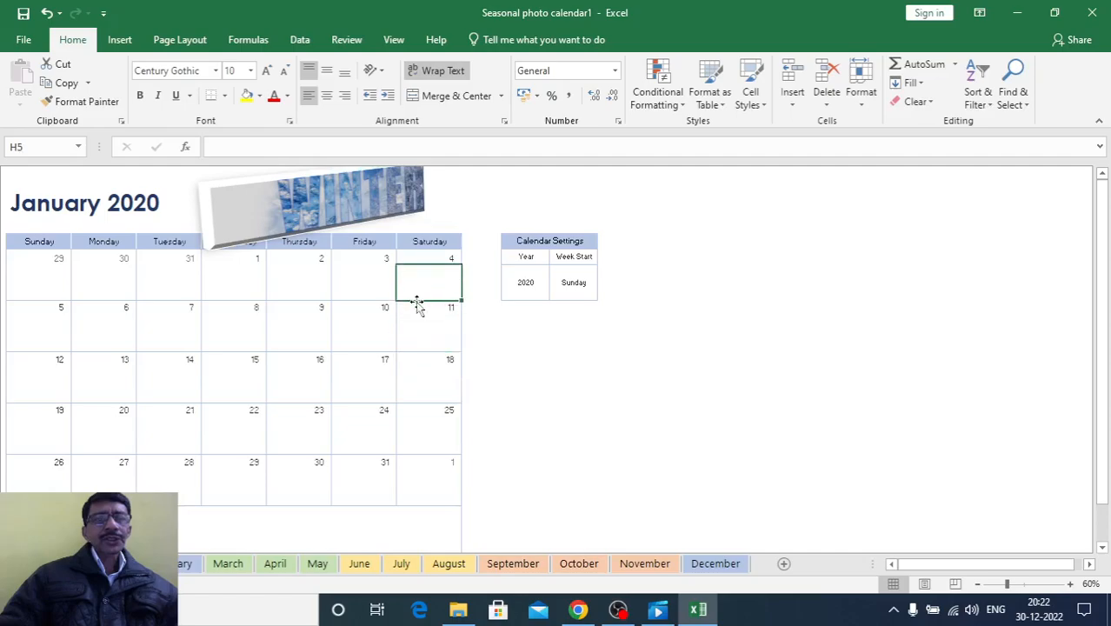
left_click(247, 95)
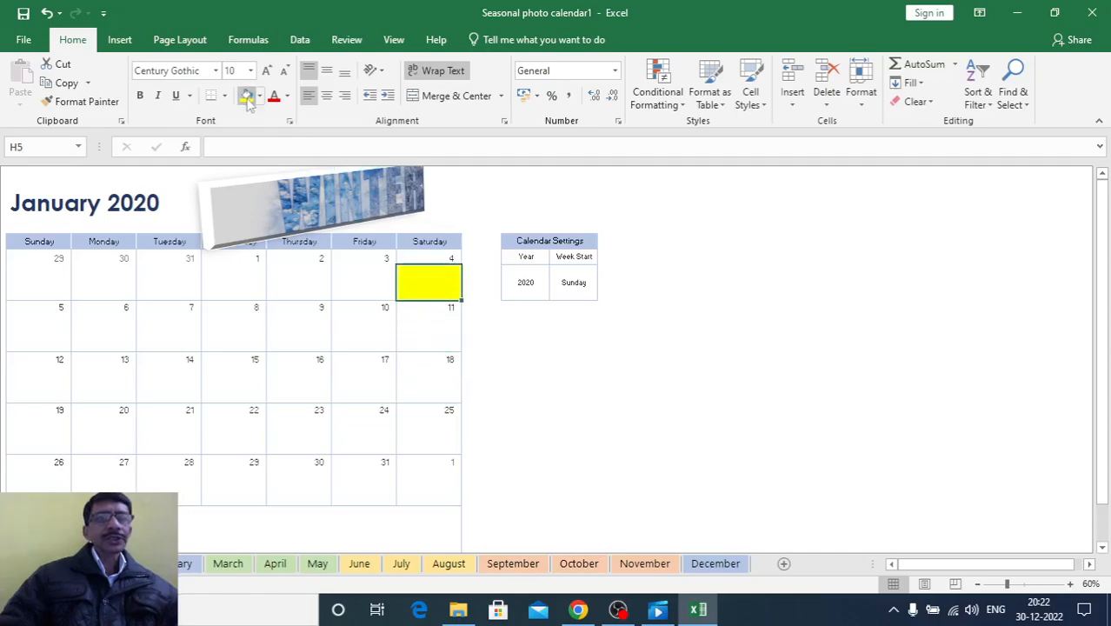
left_click(574, 436)
left_click(426, 338)
left_click(427, 474)
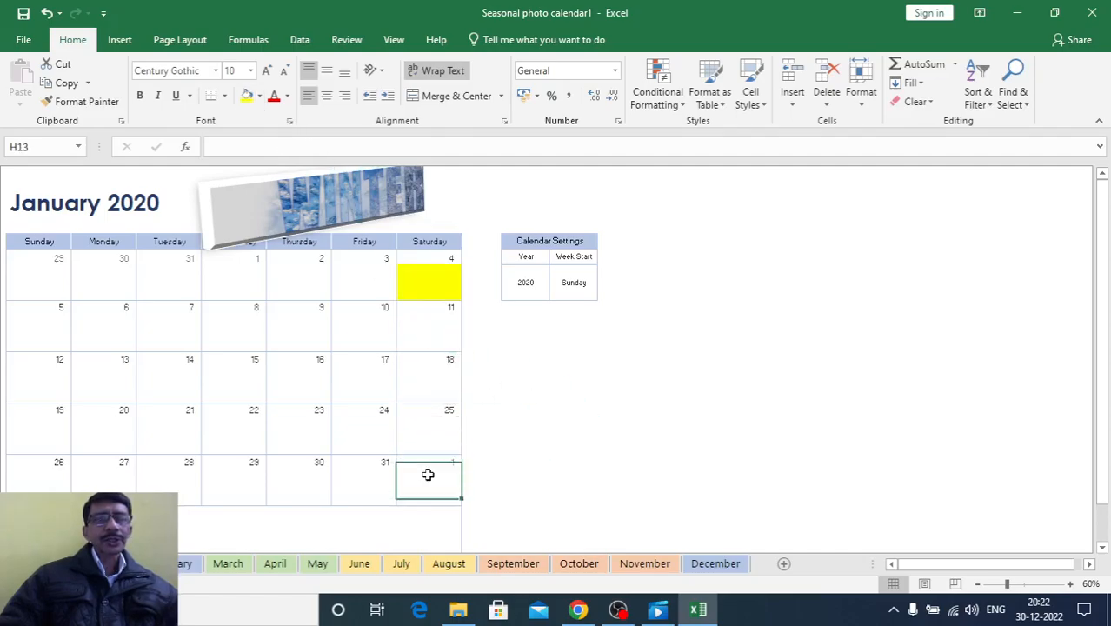
scroll(439, 463, "down", 2)
scroll(430, 428, "up", 2)
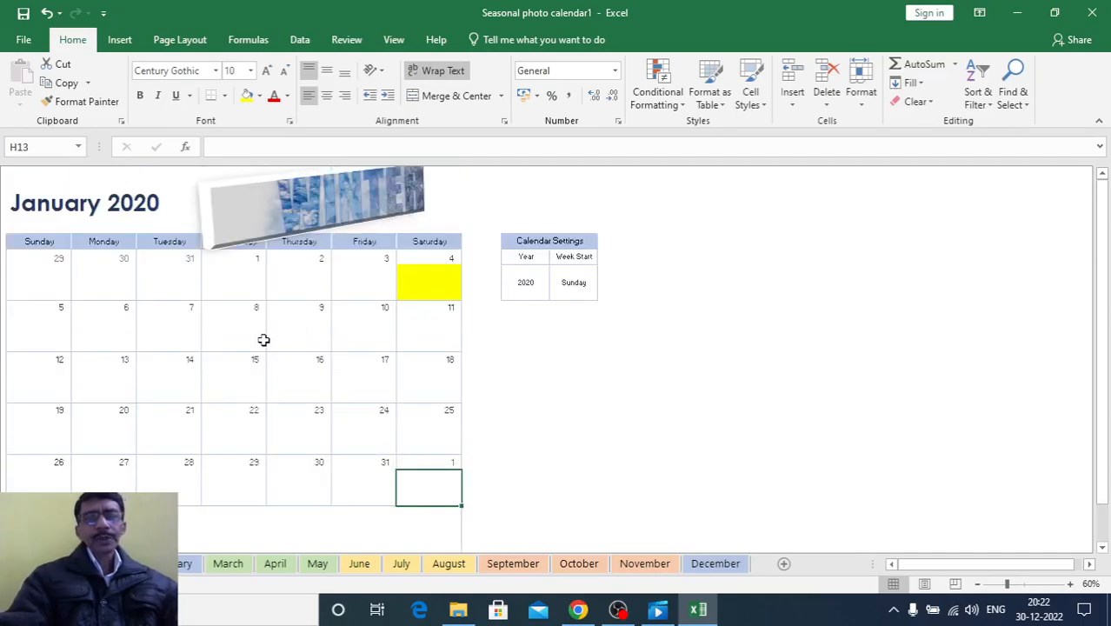
Show the print preview of the January calendar sheet, and return to the worksheet
key("ctrl+p")
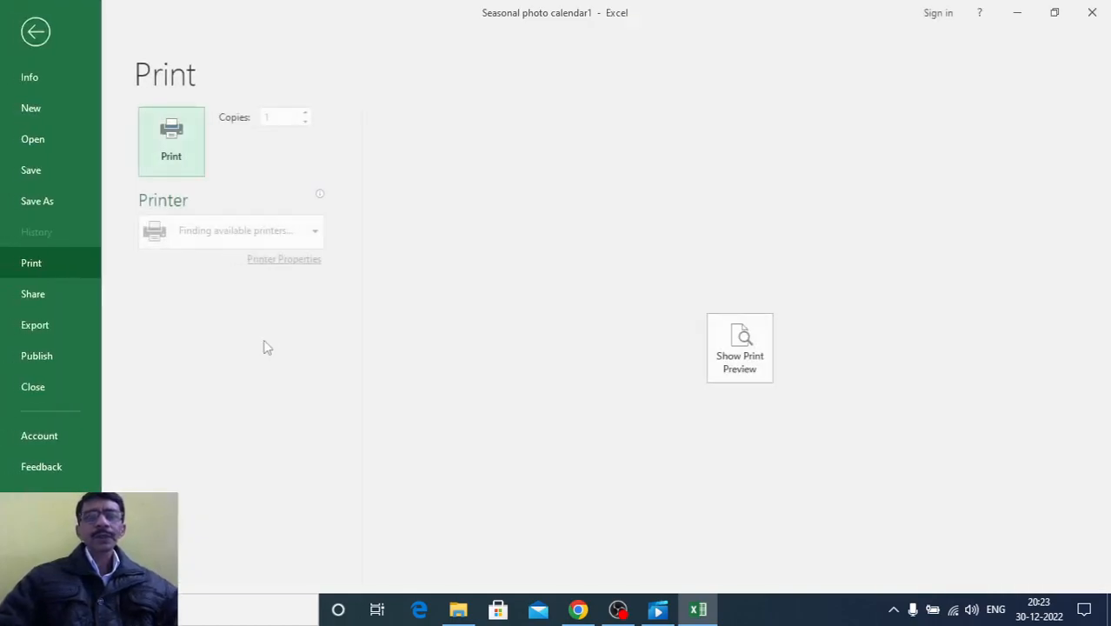
left_click(727, 365)
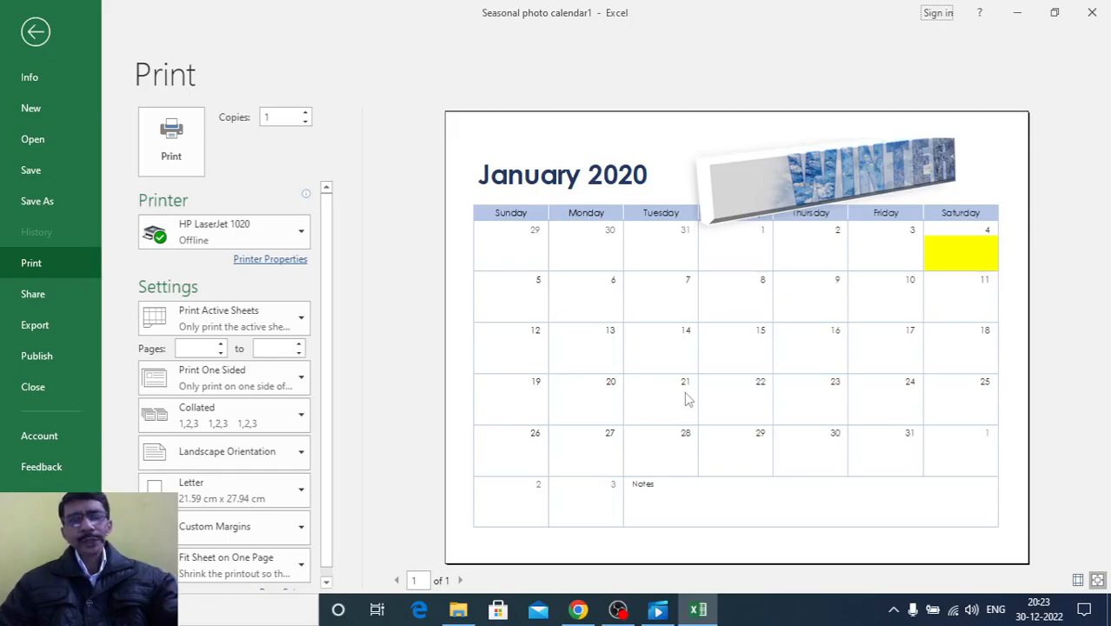
key("Escape")
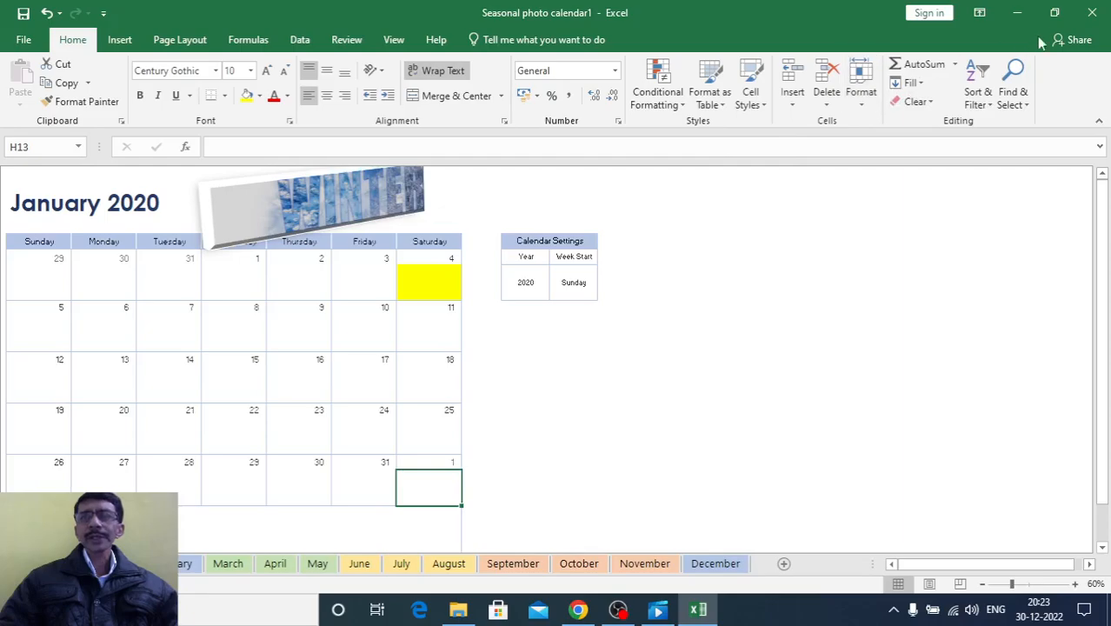
Close the calendar workbook without saving and launch Excel again
left_click(1090, 13)
left_click(555, 325)
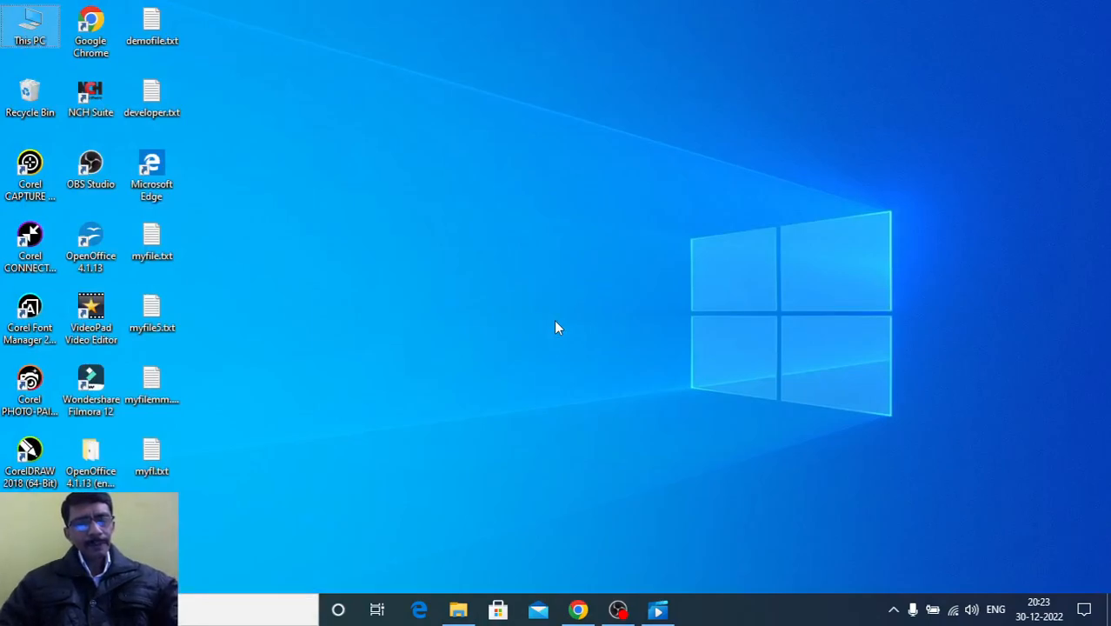
key("super")
type("exc")
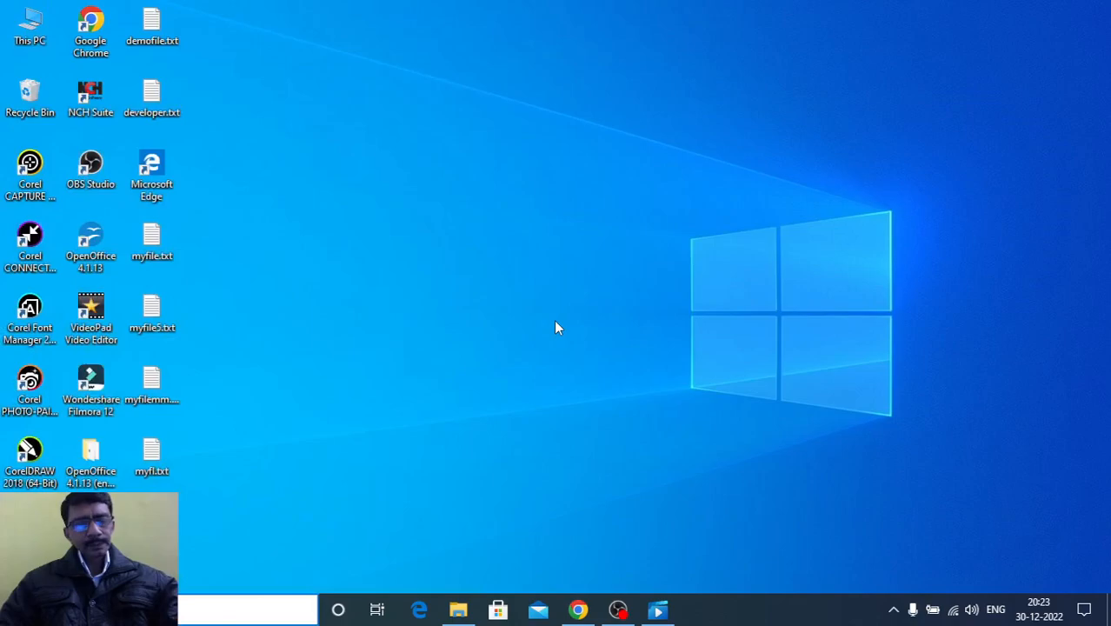
type("el")
key("Return")
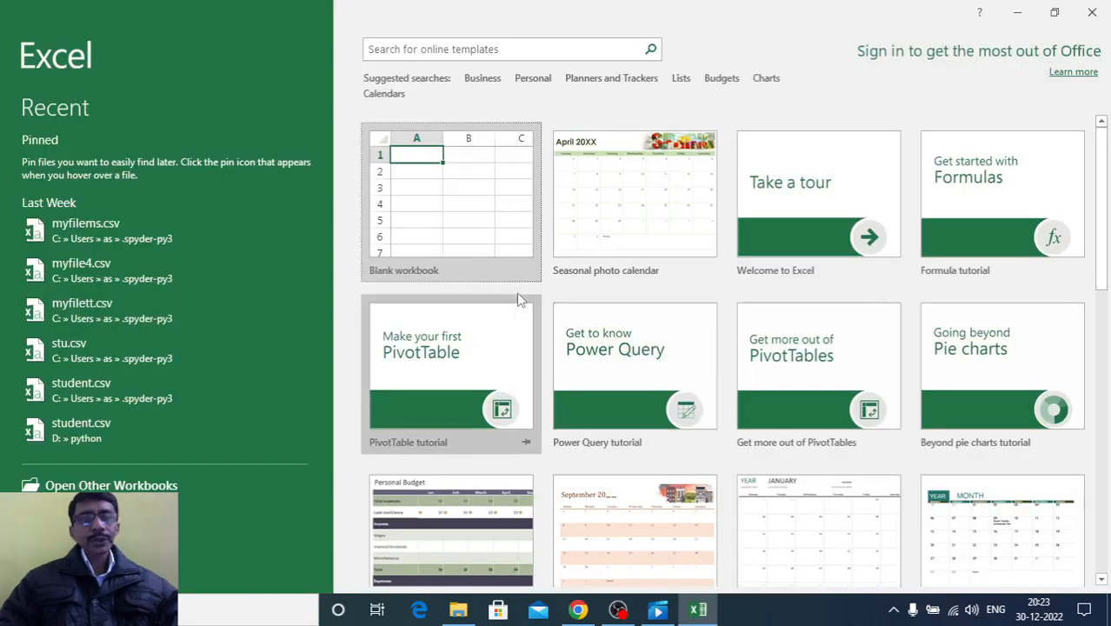
Create a blank workbook and set the worksheet zoom to 130%
left_click(469, 228)
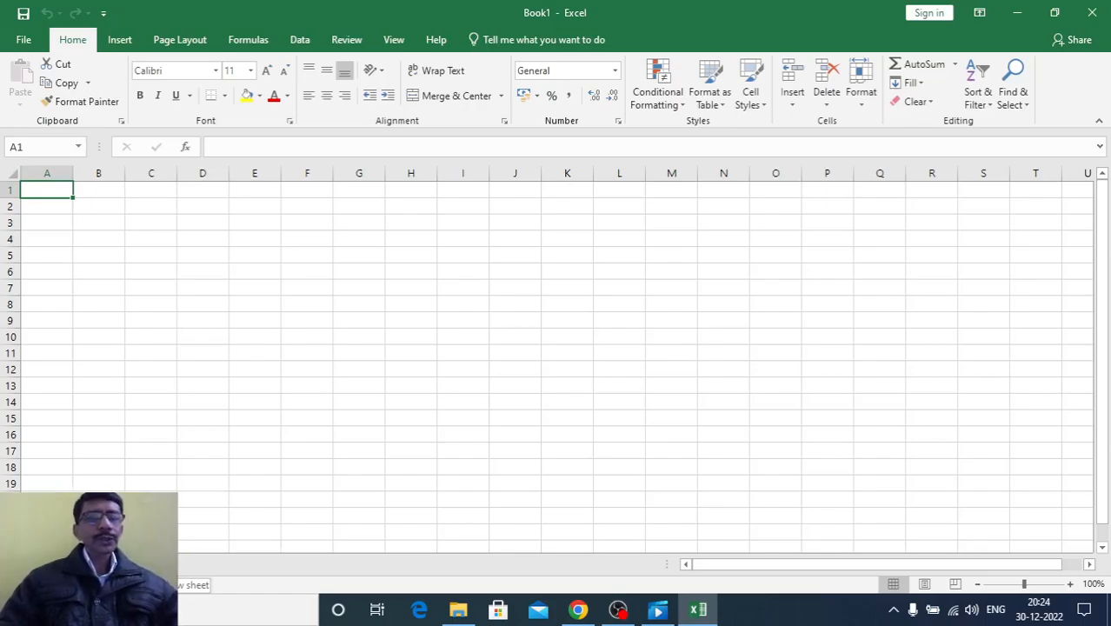
left_click(162, 564)
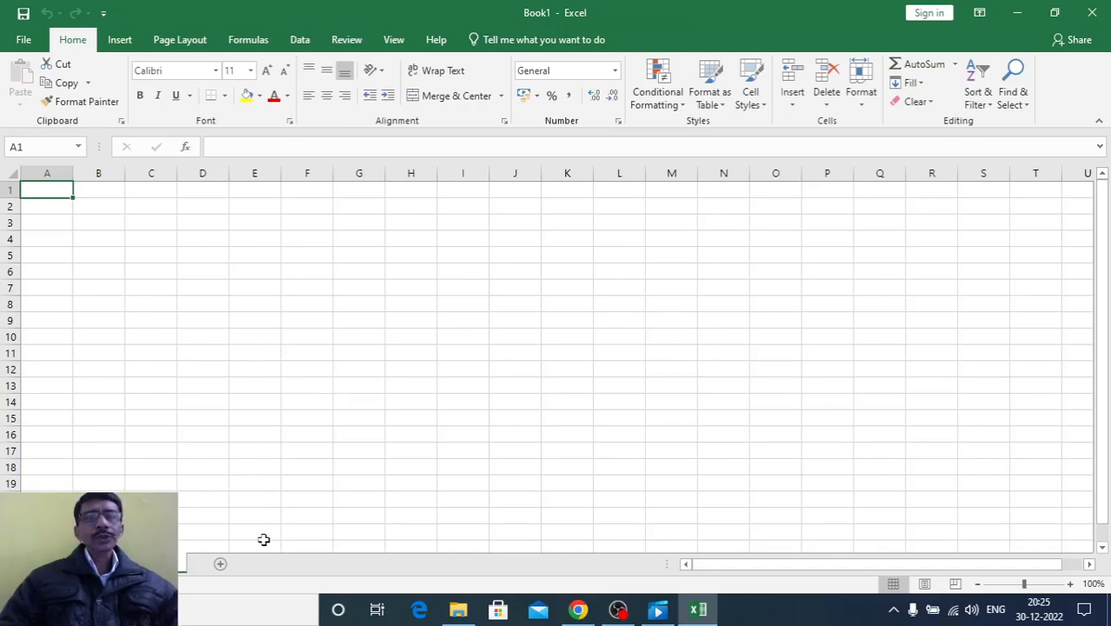
left_click(1072, 584)
left_click(1071, 585)
left_click(1072, 584)
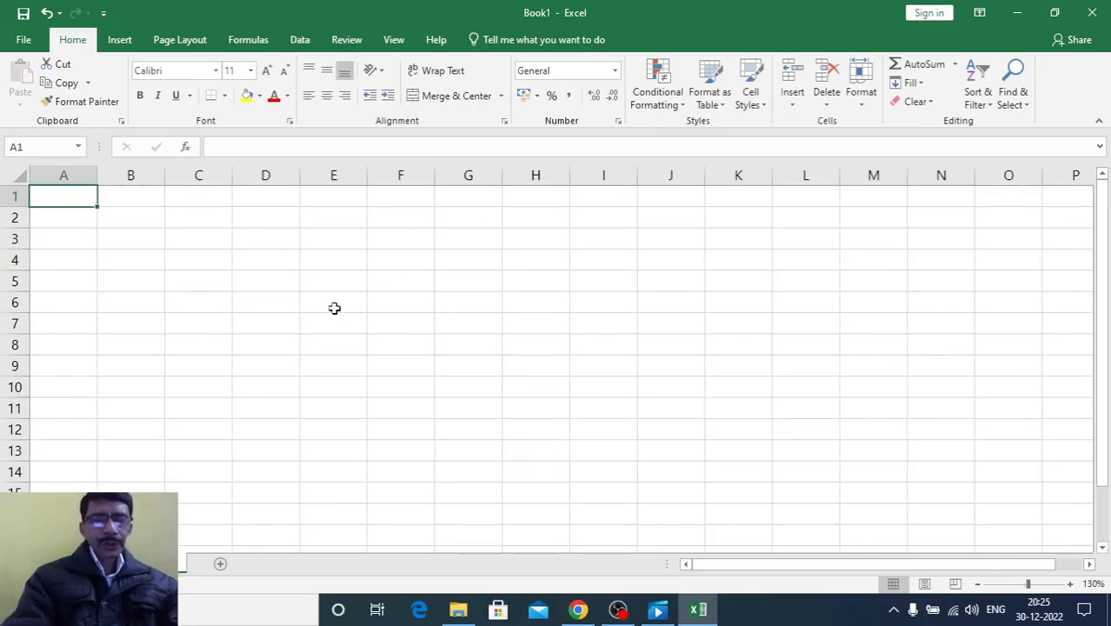
Enter the headers sno, name, address, contact no. and city in A1:E1, and widen column D to fit its header
type("sno")
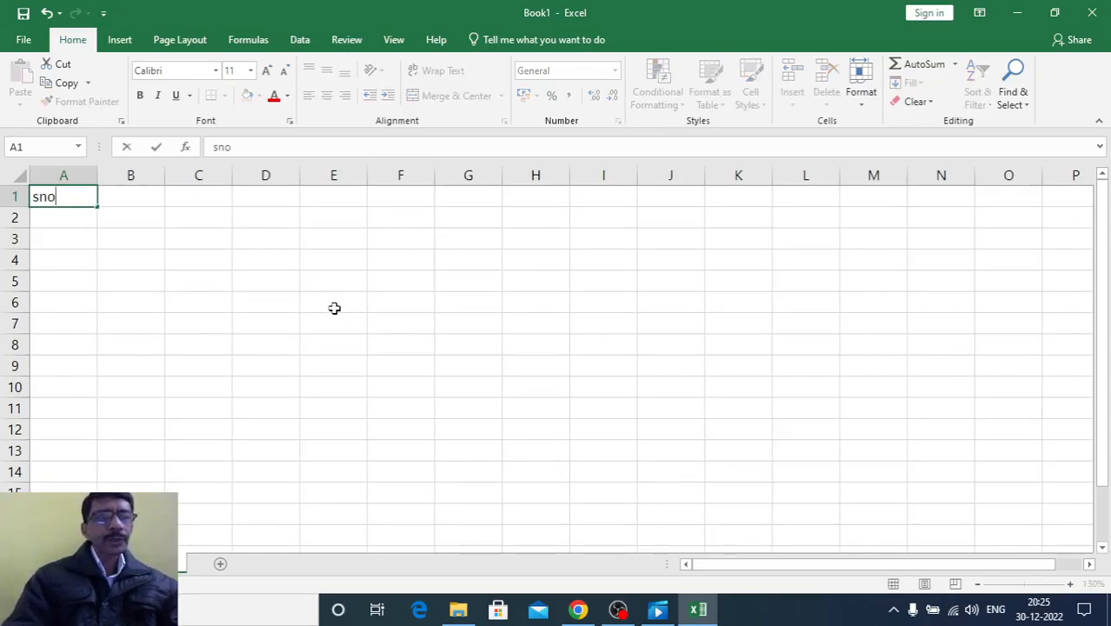
key("Tab")
type("name")
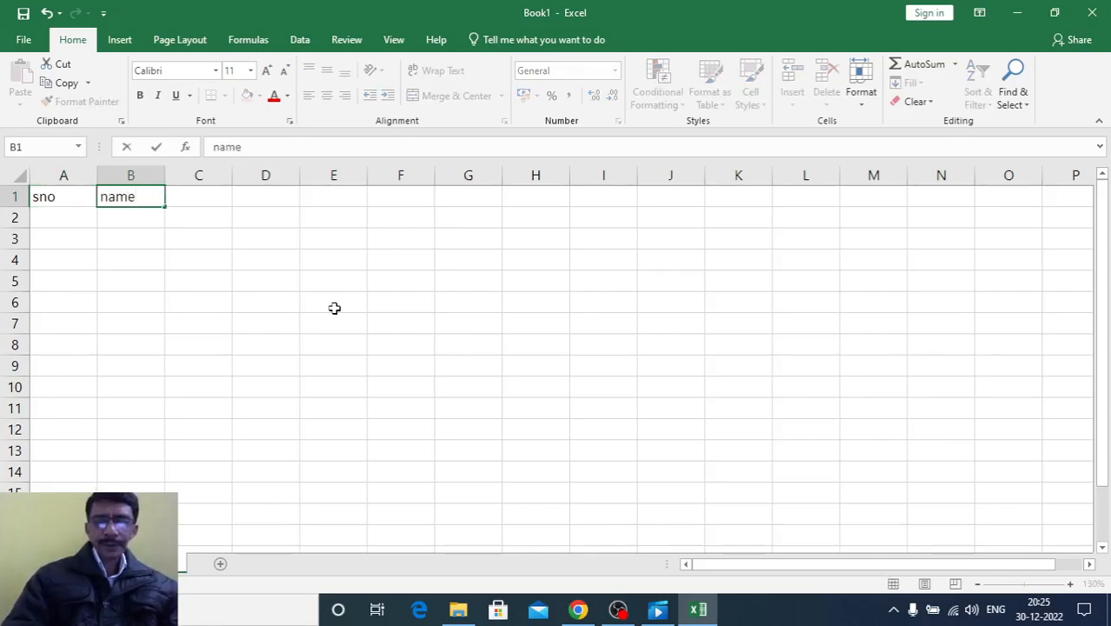
key("Tab")
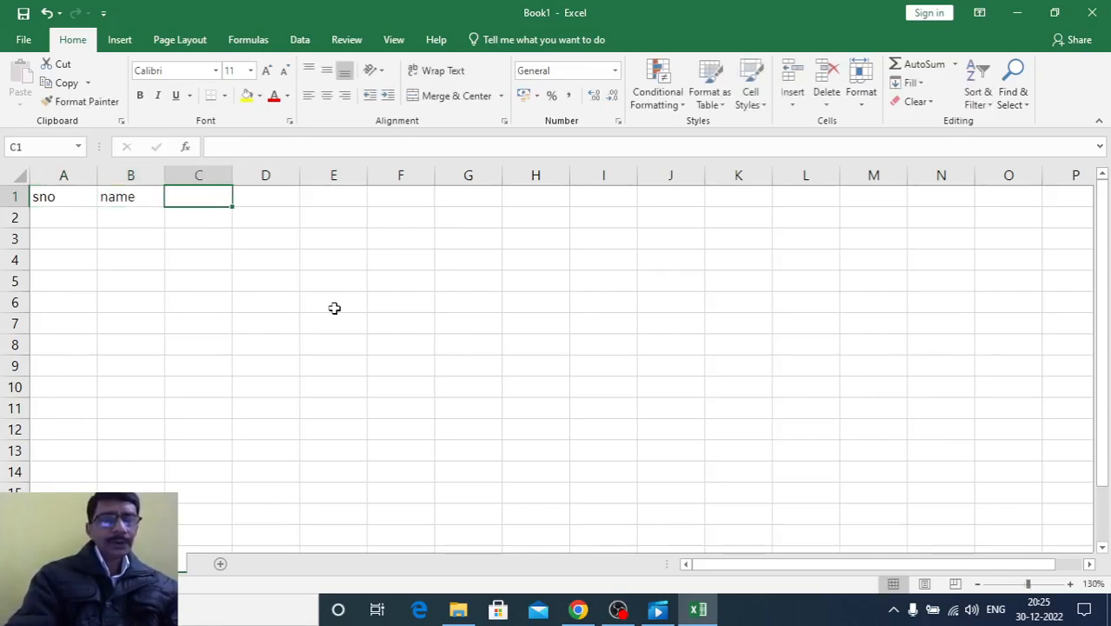
type("address")
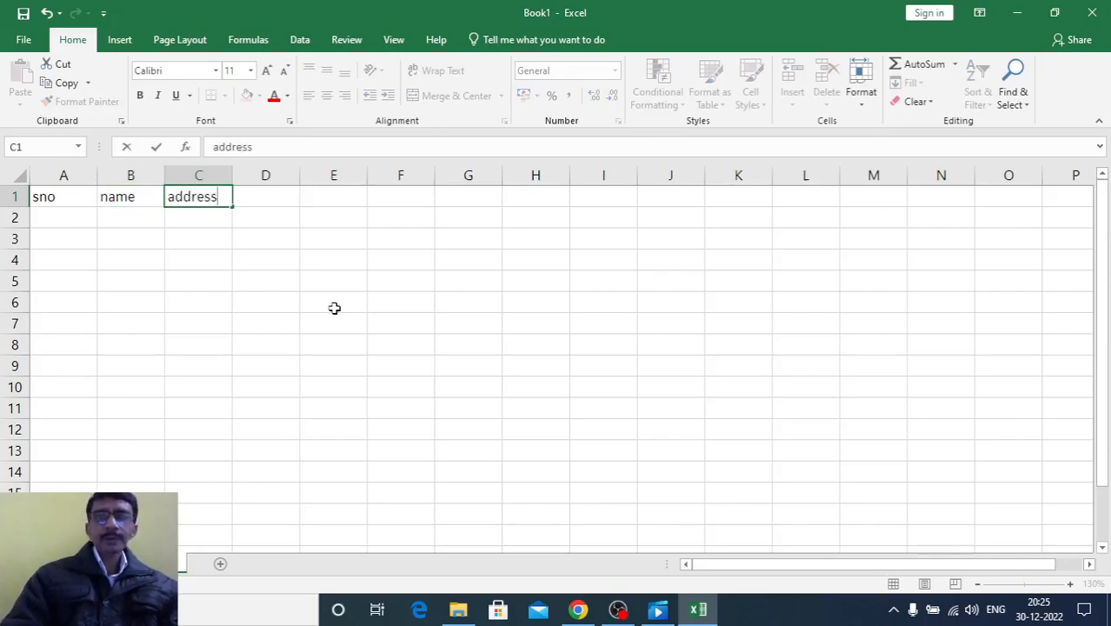
key("Tab")
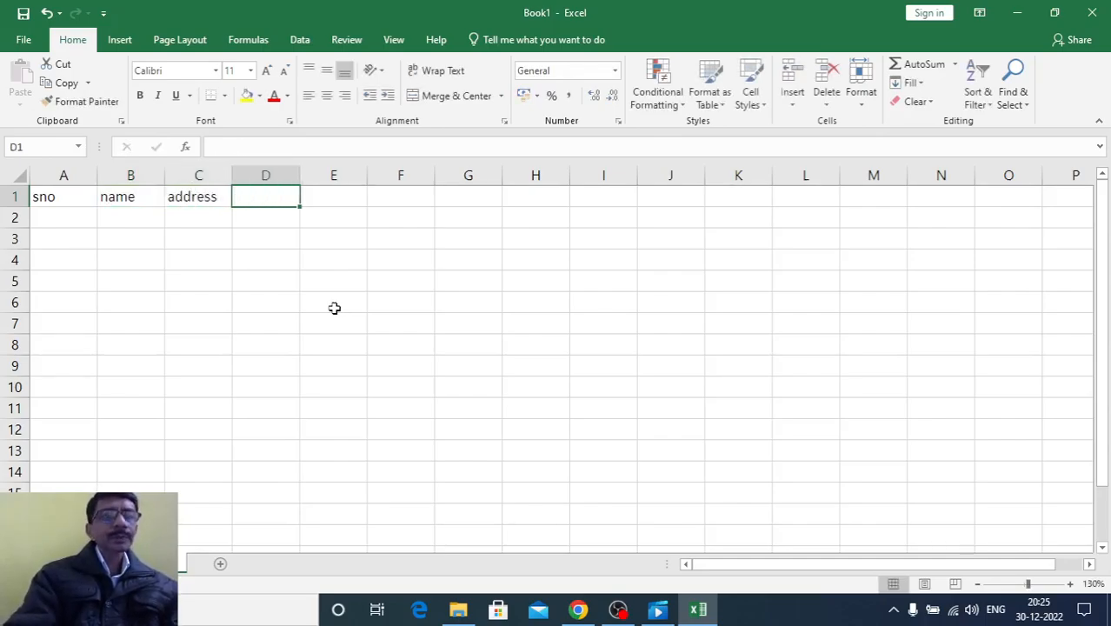
type("contact no.")
key("Tab")
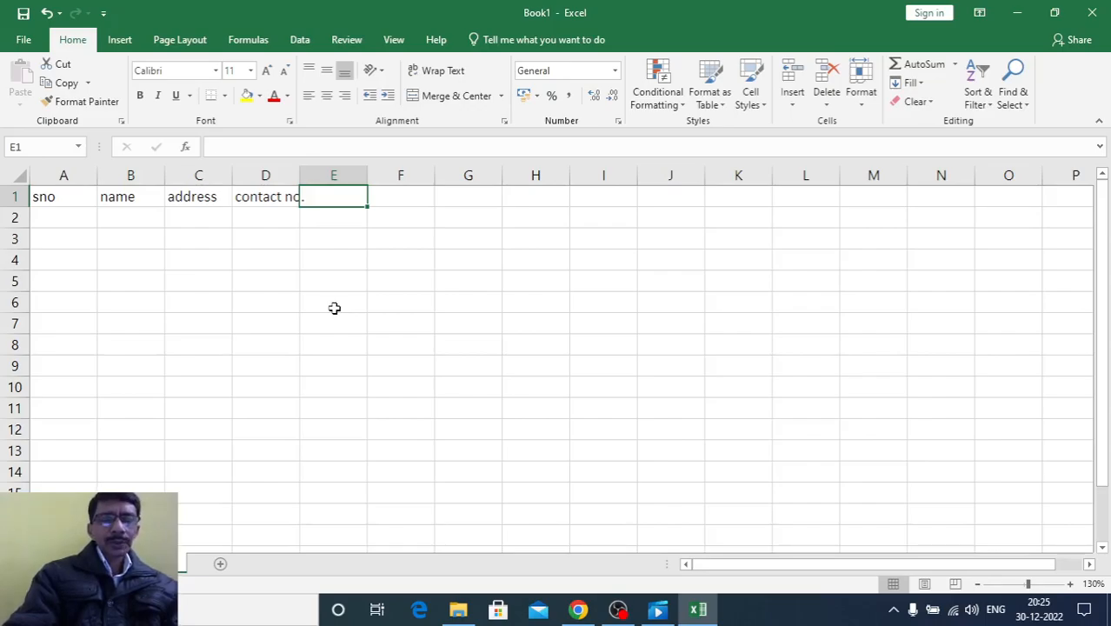
type("city")
key("Return")
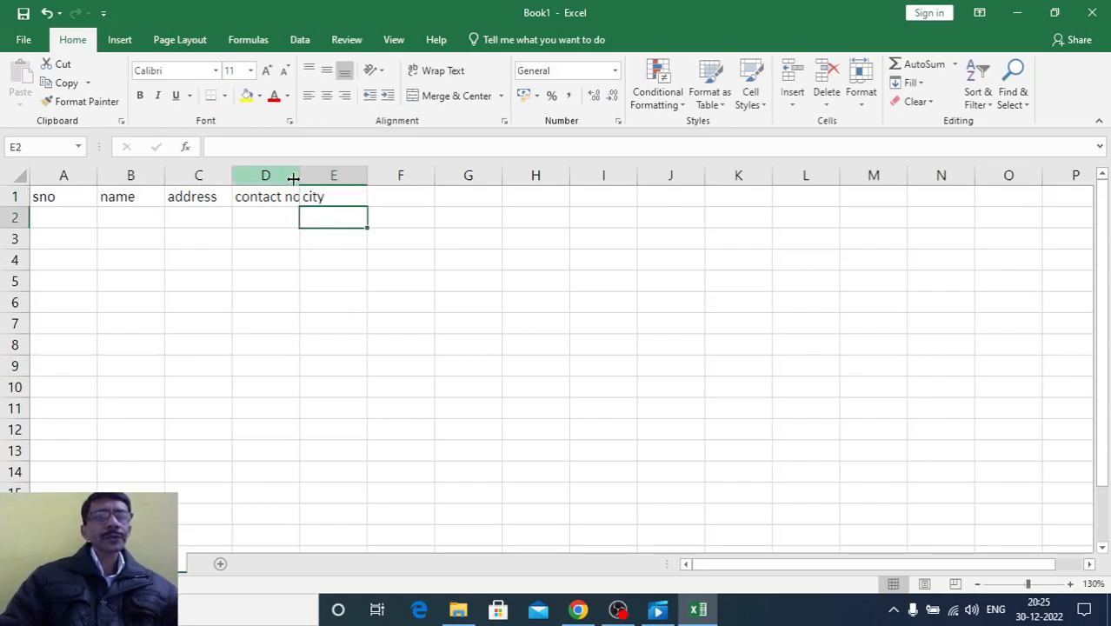
left_click_drag(299, 176, 323, 176)
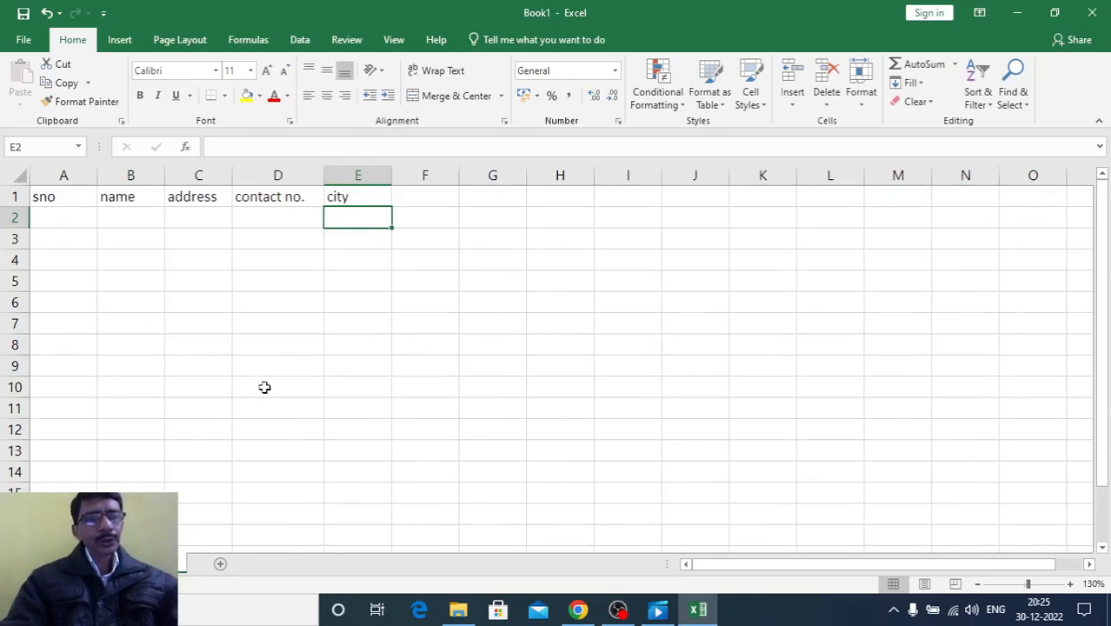
type("1")
key("Return")
type("2")
key("BackSpace")
key("Up")
key("Delete")
Enter the serial numbers 1 to 5 in cells A2:A6 below the sno header
left_click(62, 217)
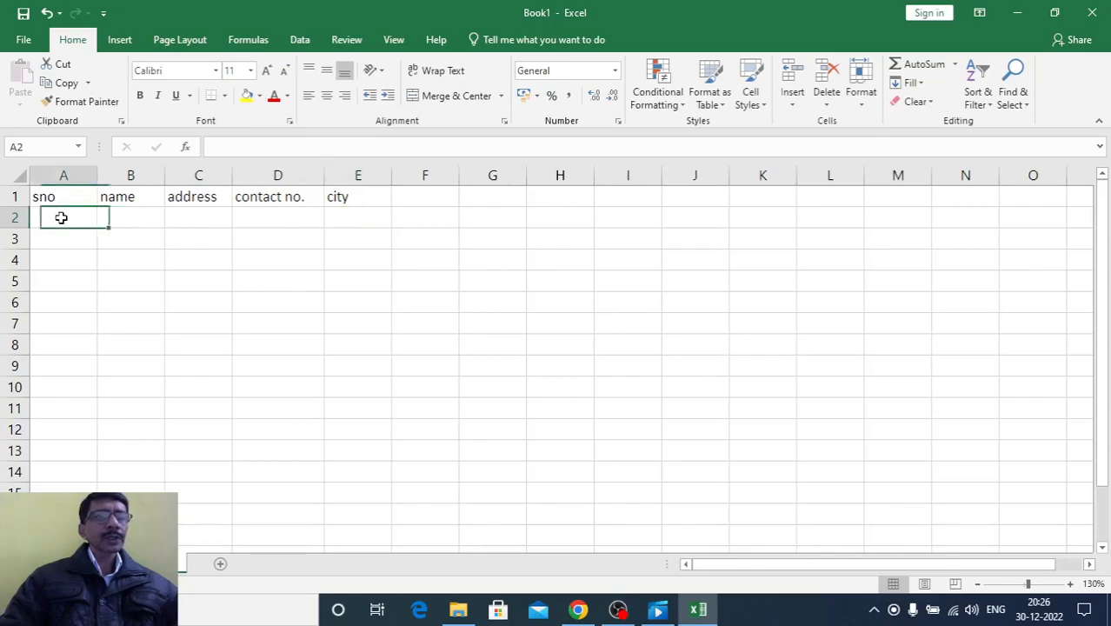
type("1")
key("Return")
type("2")
key("Return")
type("3 4 5")
key("Return")
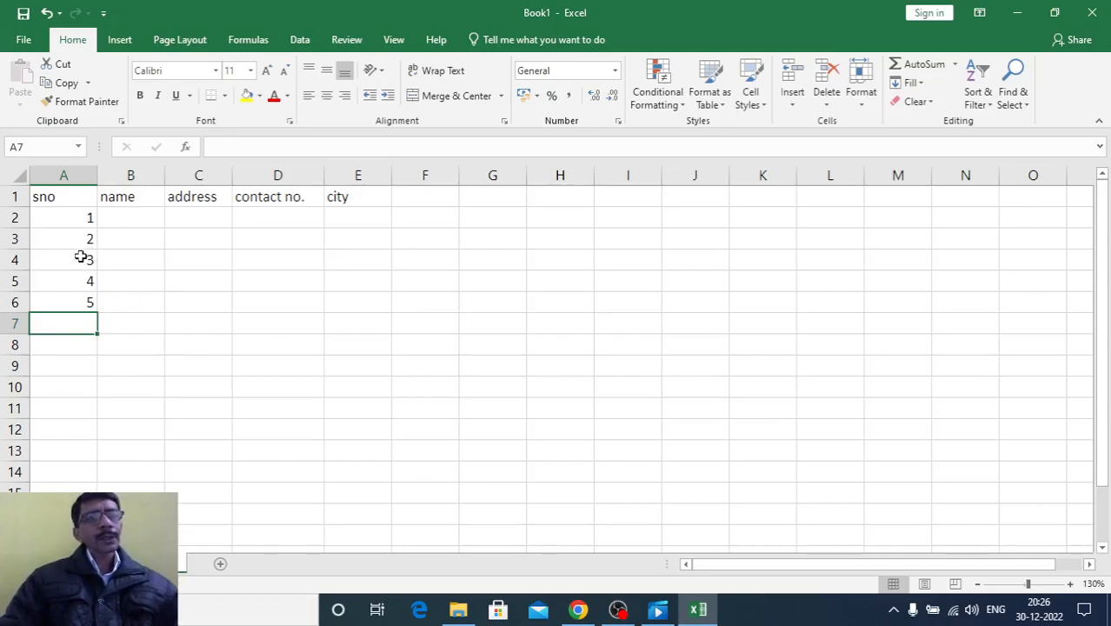
Center the contents of columns A to E horizontally
left_click_drag(54, 175, 347, 182)
left_click(327, 95)
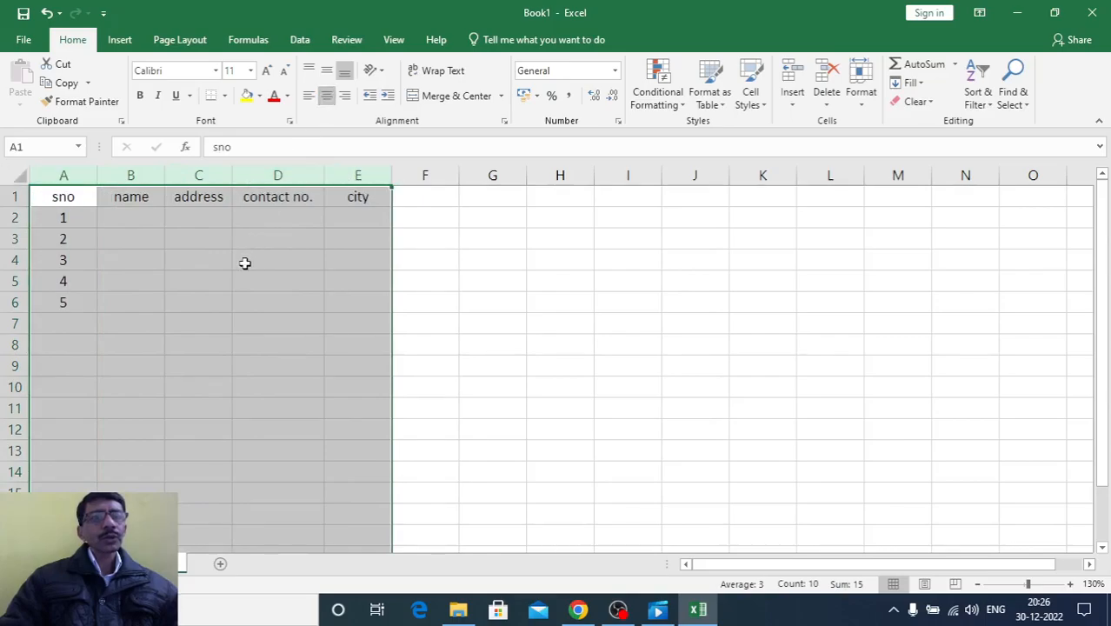
left_click(122, 303)
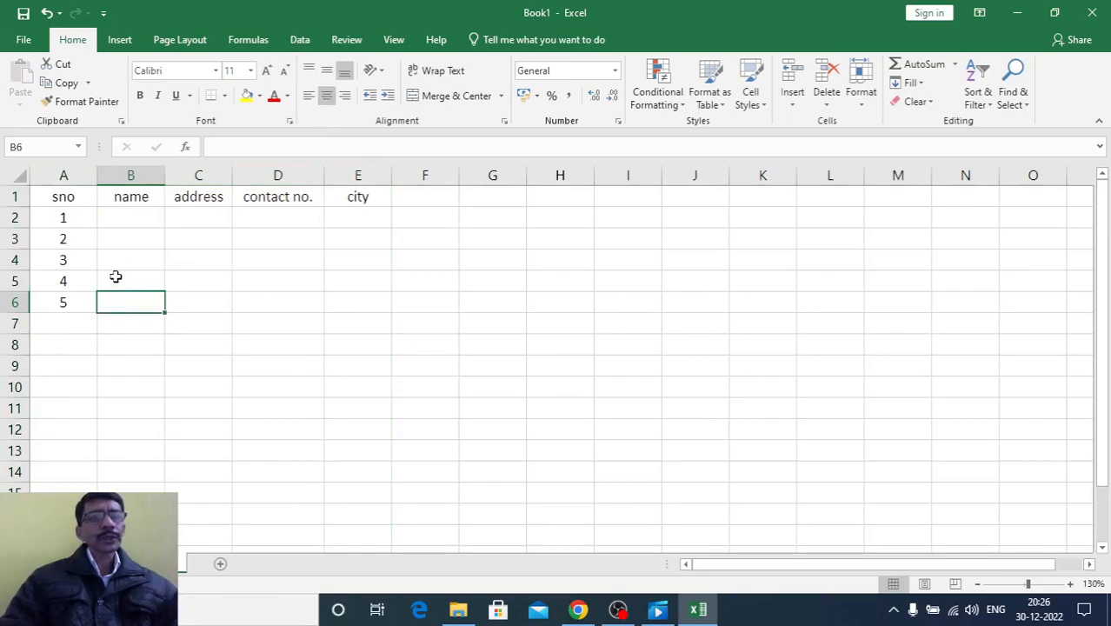
Fill the name column with the placeholder letters a, b, c, d and e in cells B2:B6
left_click(114, 233)
left_click(114, 220)
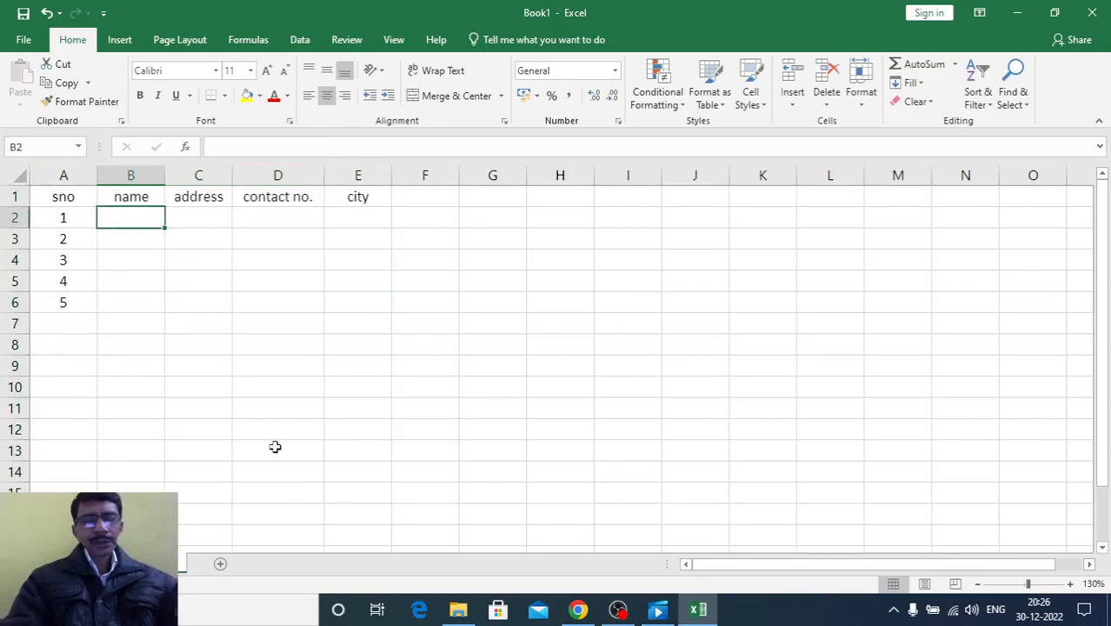
type("a")
key("Return")
key("Return")
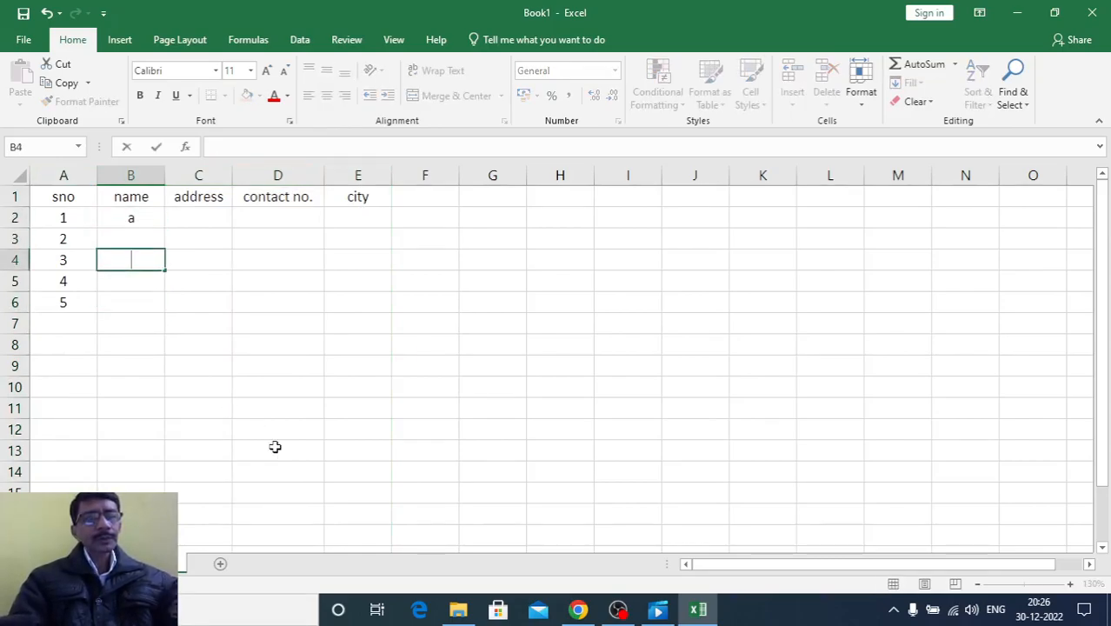
key("Up")
type("b")
key("Return")
type("c")
key("Return")
type("d")
key("Return")
type("e")
key("Return")
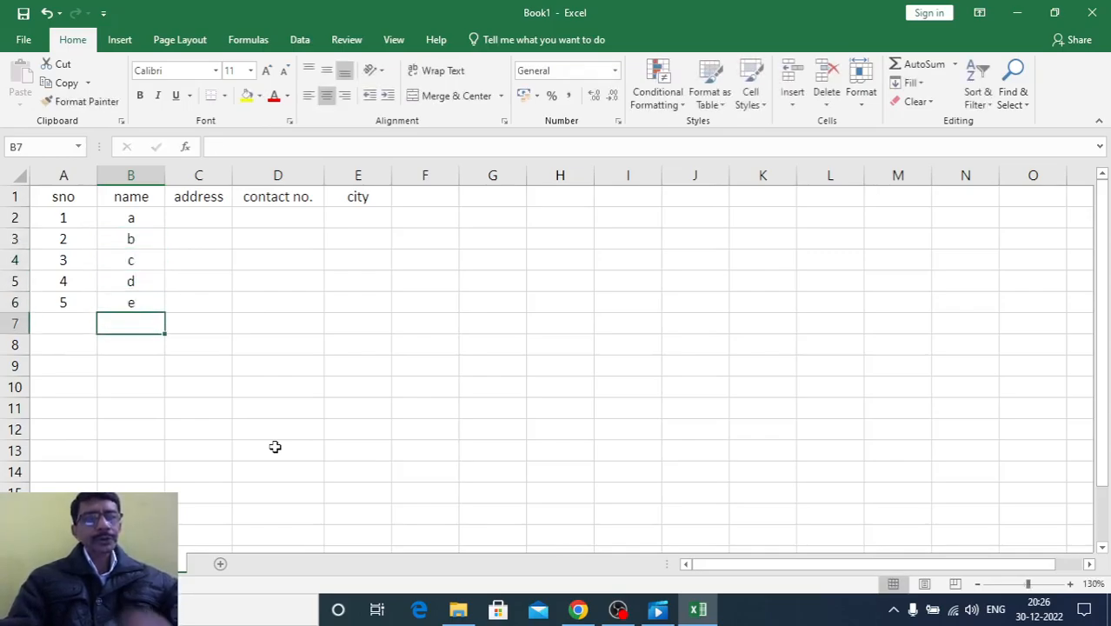
Fill the address column with the placeholder entries 101s, 102d, 103g, 104h and 105i in cells C2:C6
key("Up")
key("Up")
key("Up")
key("Up")
key("Up")
key("Right")
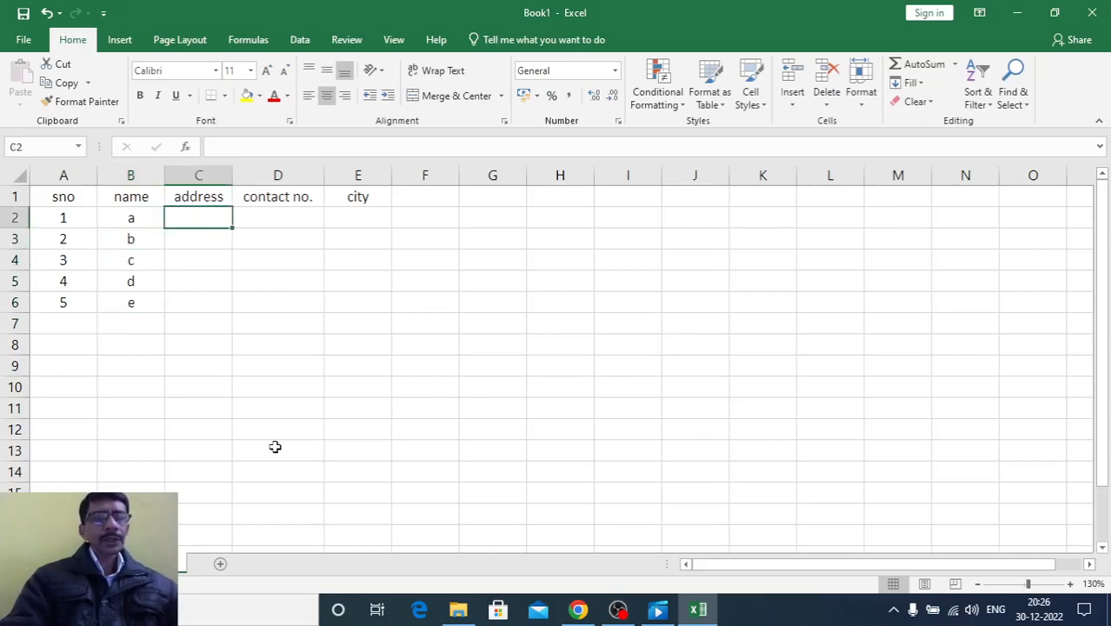
type("101")
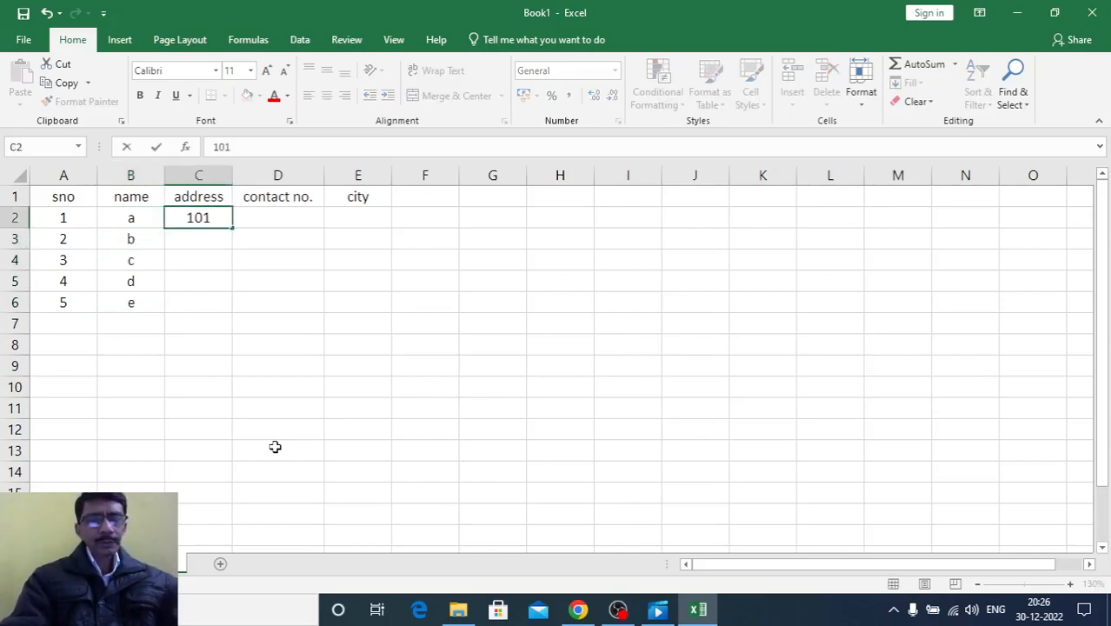
type("s")
key("Return")
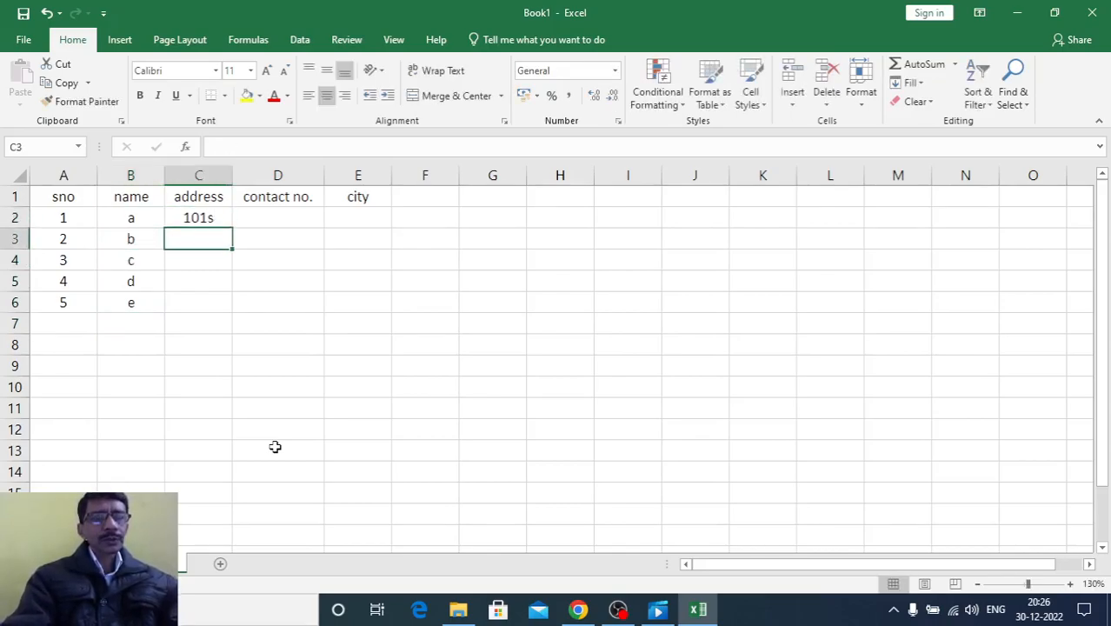
type("102")
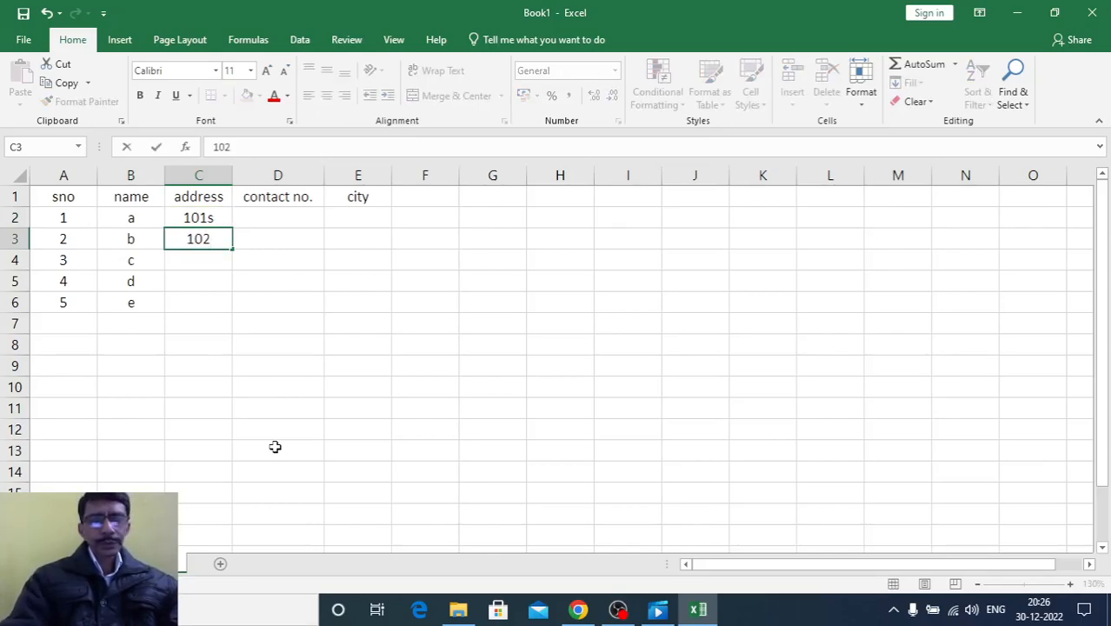
type("d")
key("Return")
type("10")
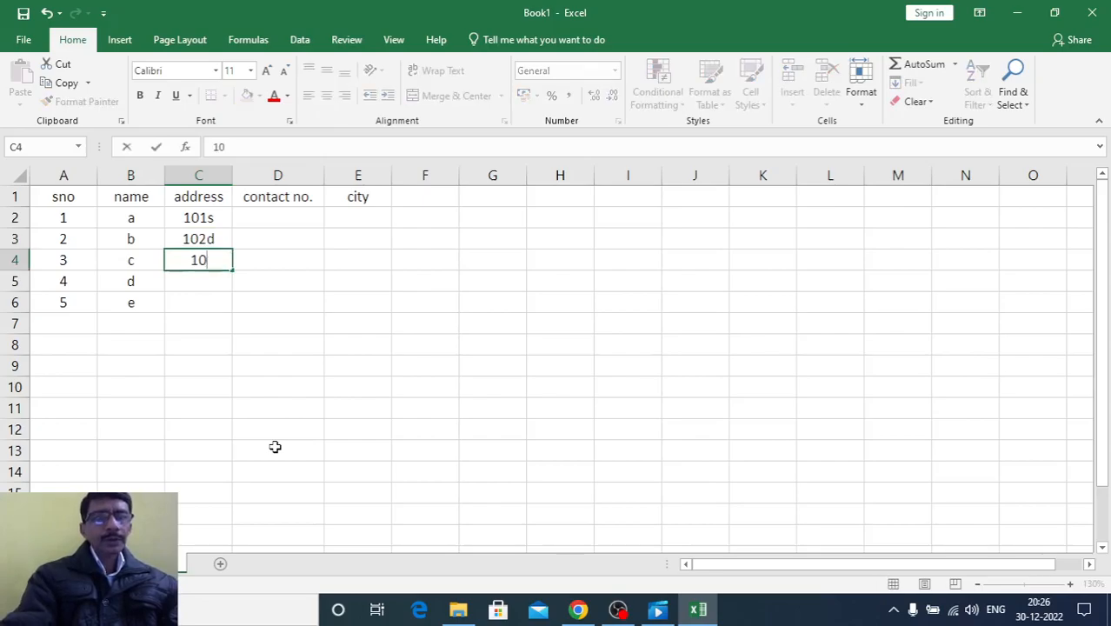
type("3g")
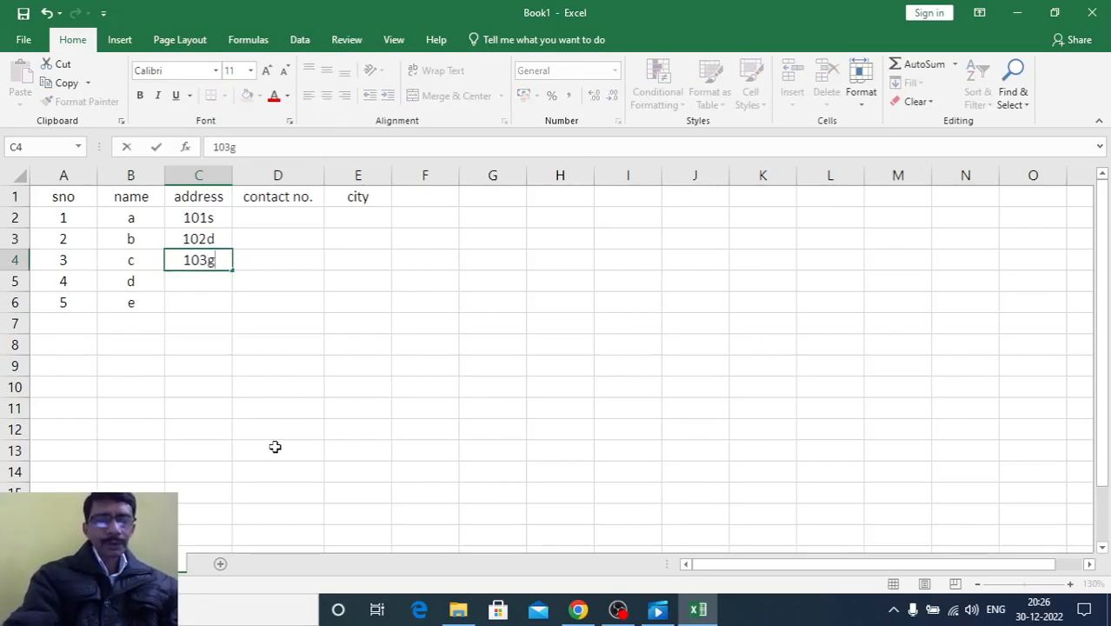
key("Return")
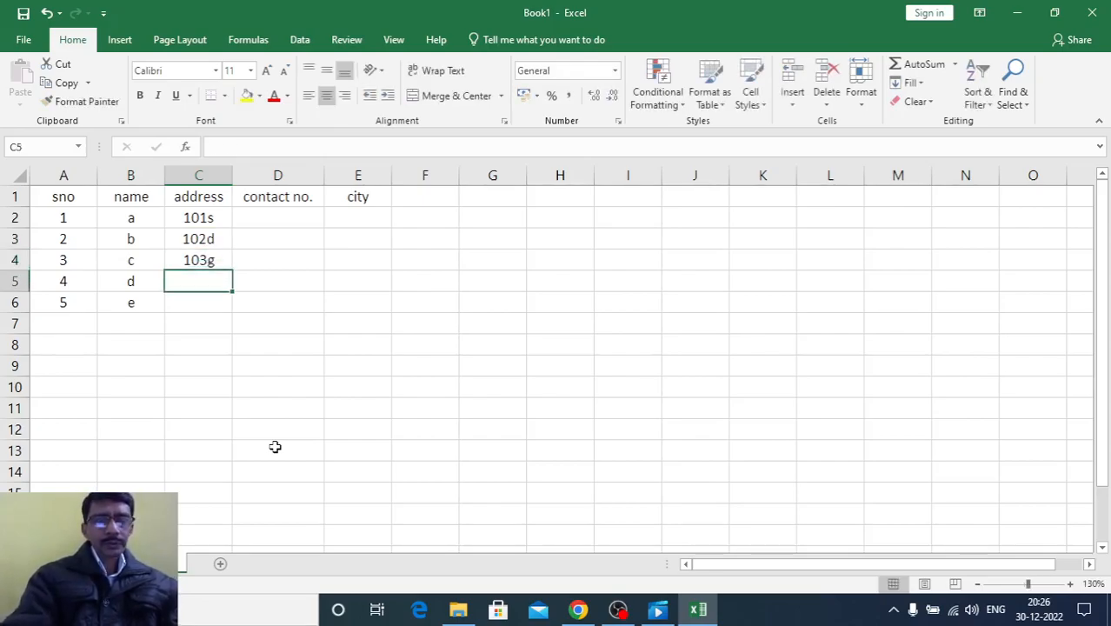
type("104h")
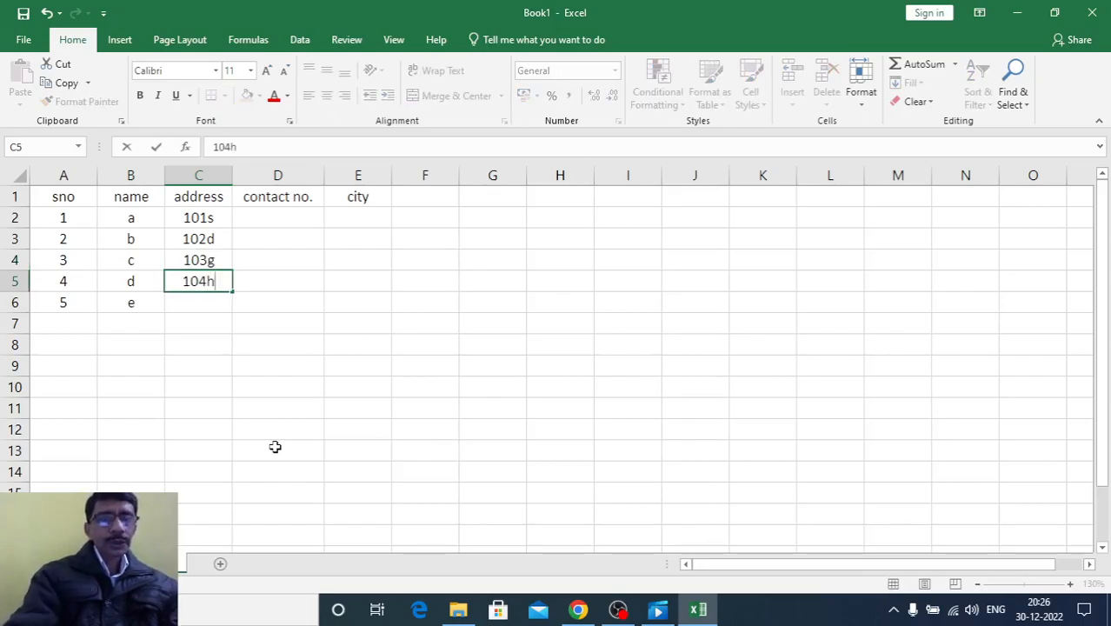
key("Return")
type("105i")
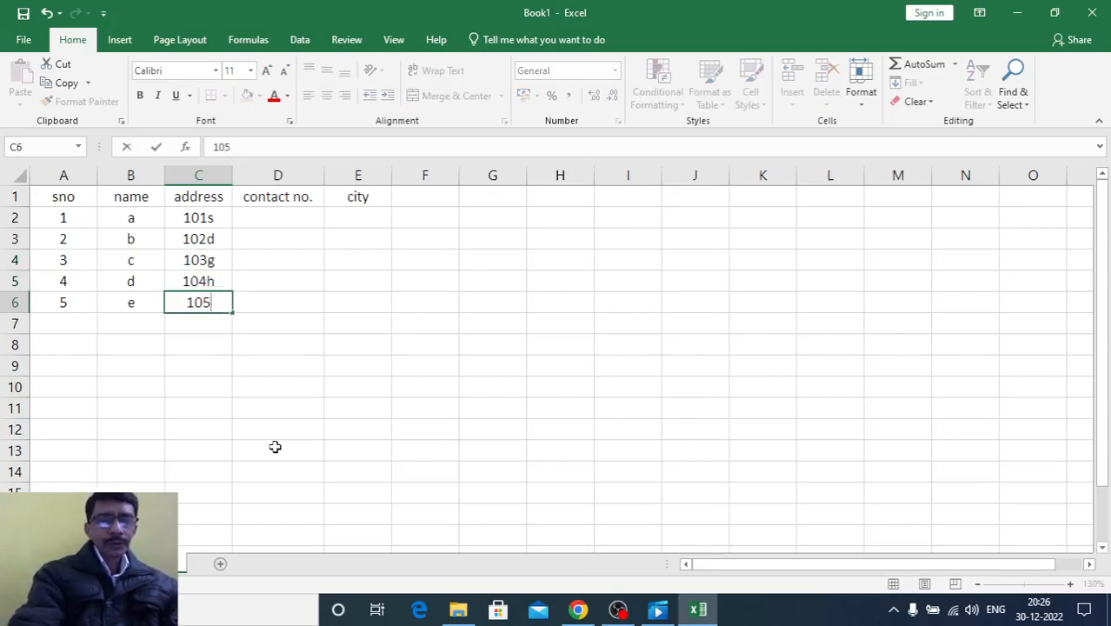
key("Return")
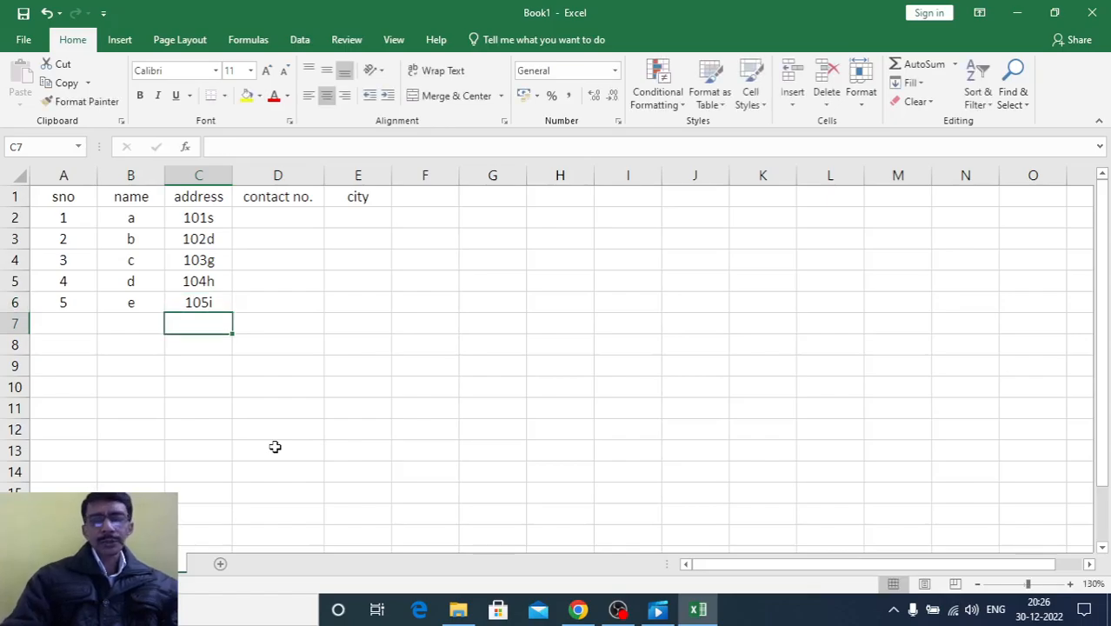
Enter ten-digit sample contact numbers for the first two records in cells D2 and D3
key("Up")
key("Up")
key("Up")
key("Up")
key("Up")
key("Right")
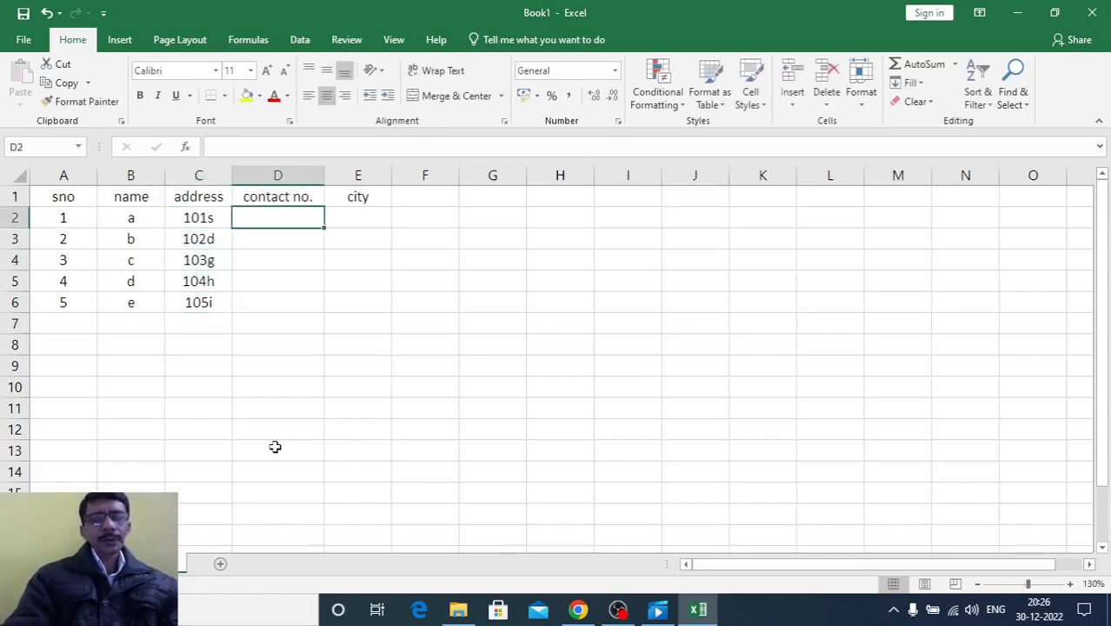
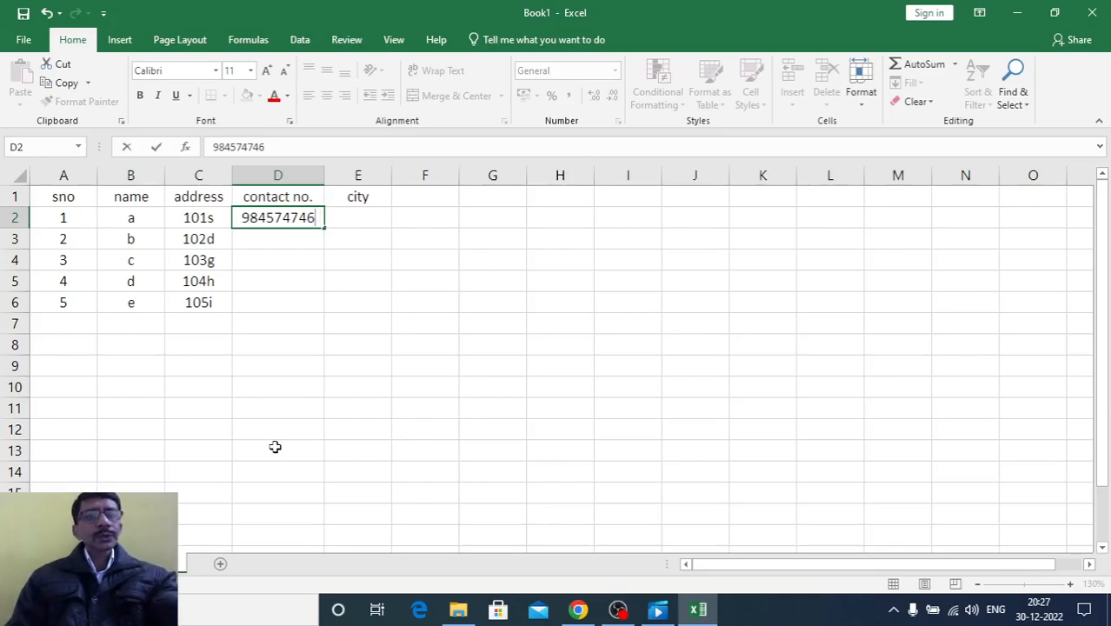
key("Return")
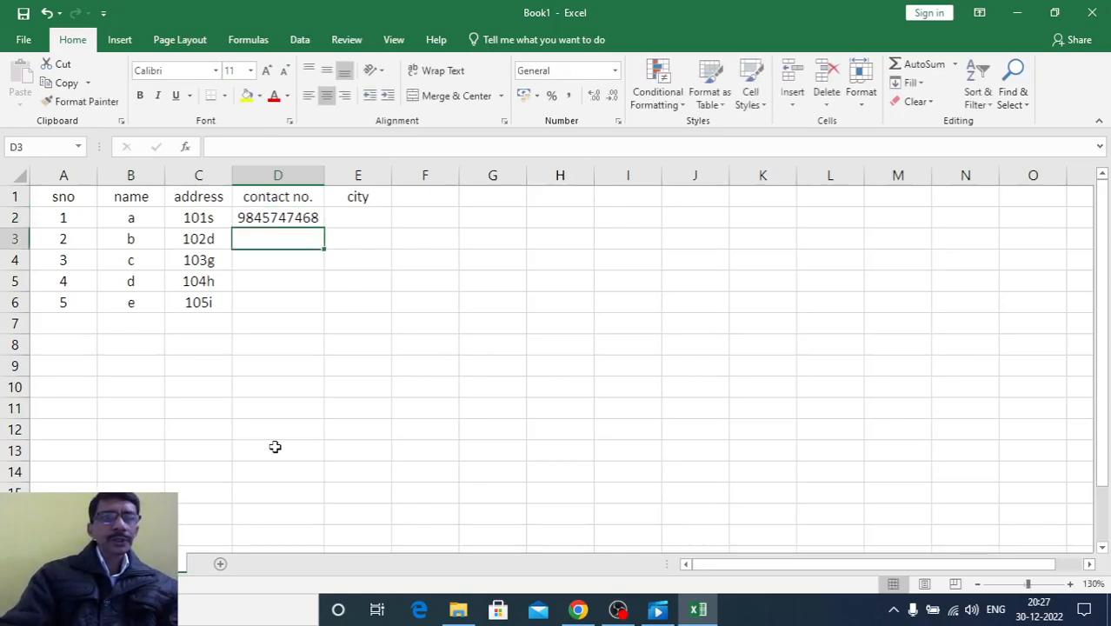
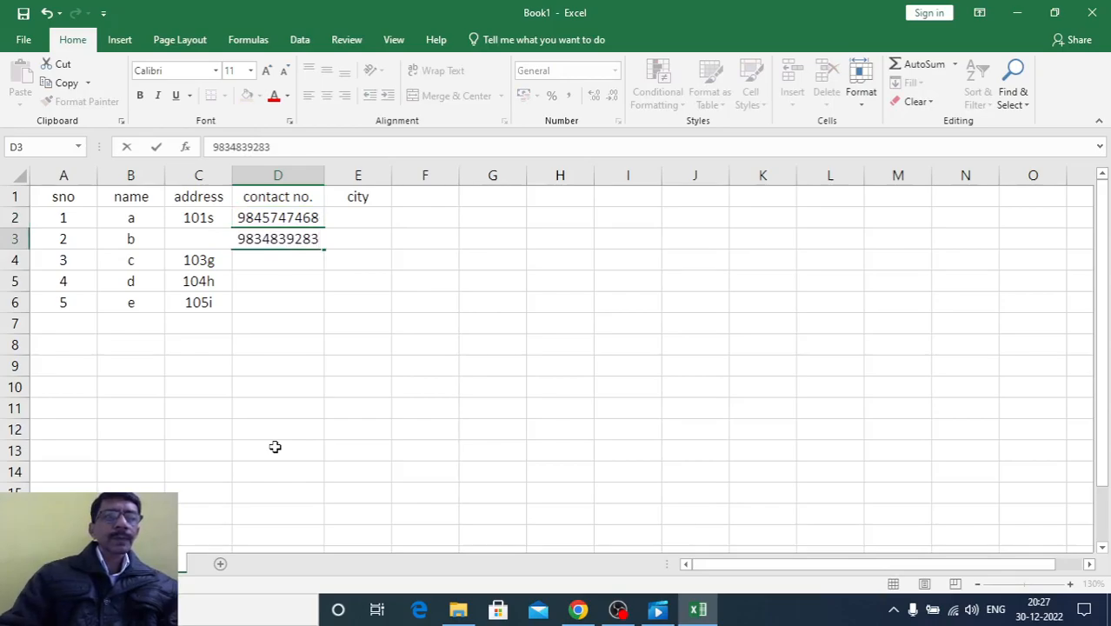
key("Return")
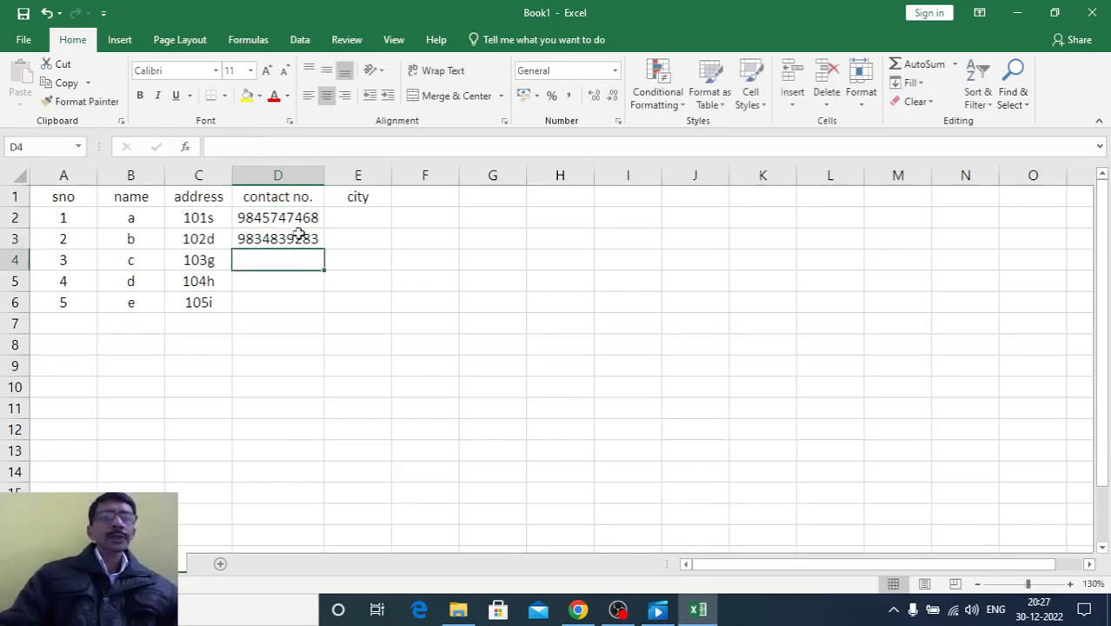
Extend the contact number series from cells D2:D3 down through D6
left_click_drag(294, 218, 327, 310)
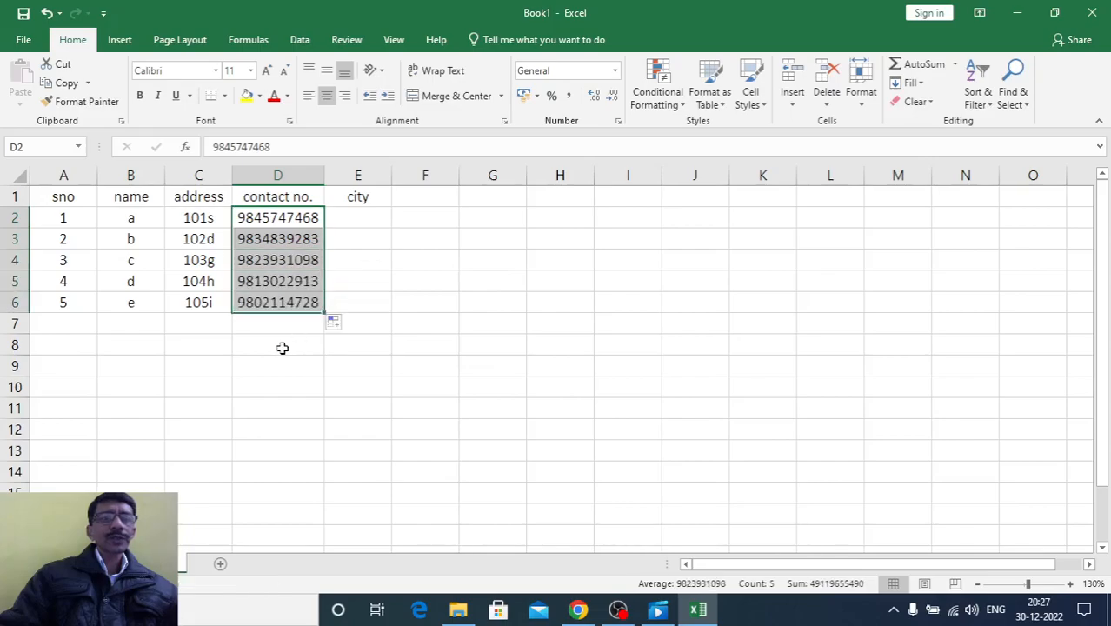
left_click(277, 352)
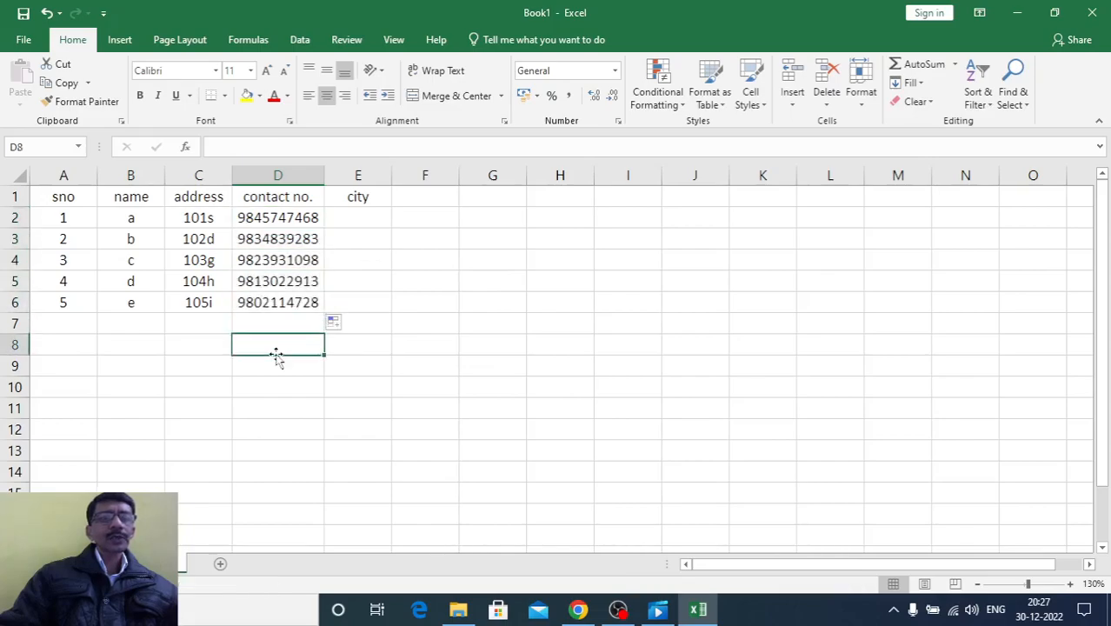
Enter the cities lucknow, bareilly and unnao for the first three records in cells E2:E4
left_click(341, 216)
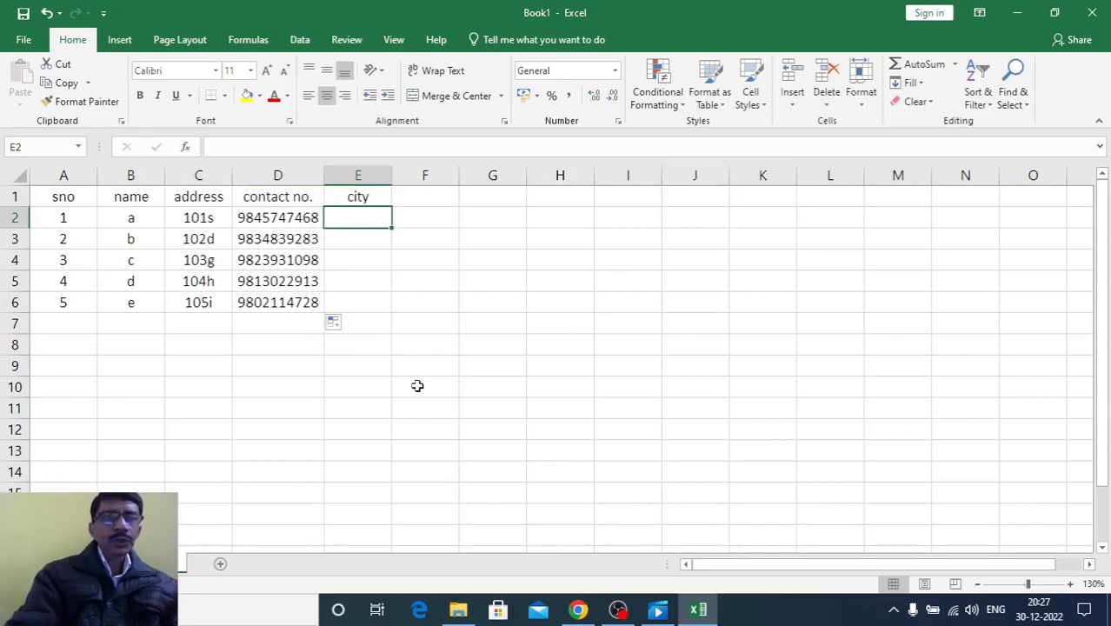
type("lucknow")
key("Return")
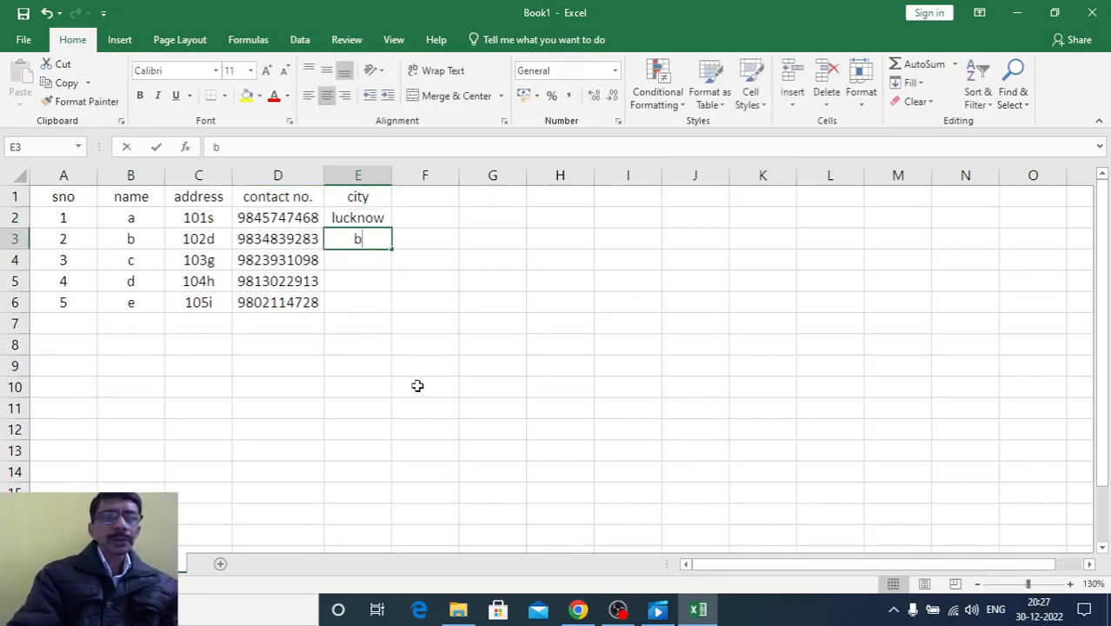
type("bareillty")
key("BackSpace")
key("BackSpace")
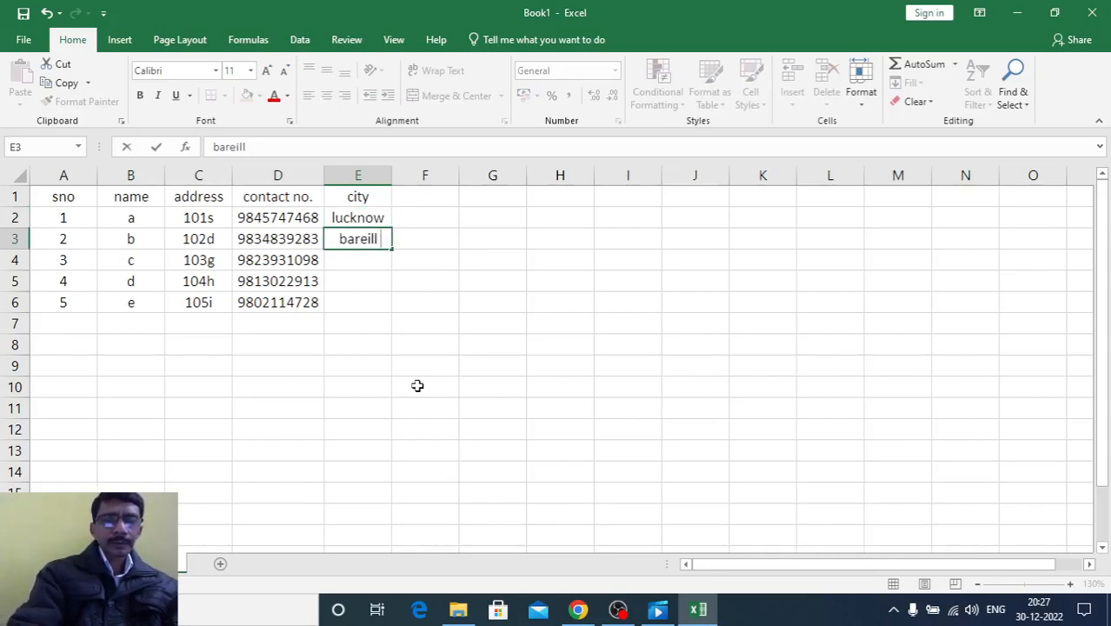
type("y")
key("Return")
type("unnao")
key("Return")
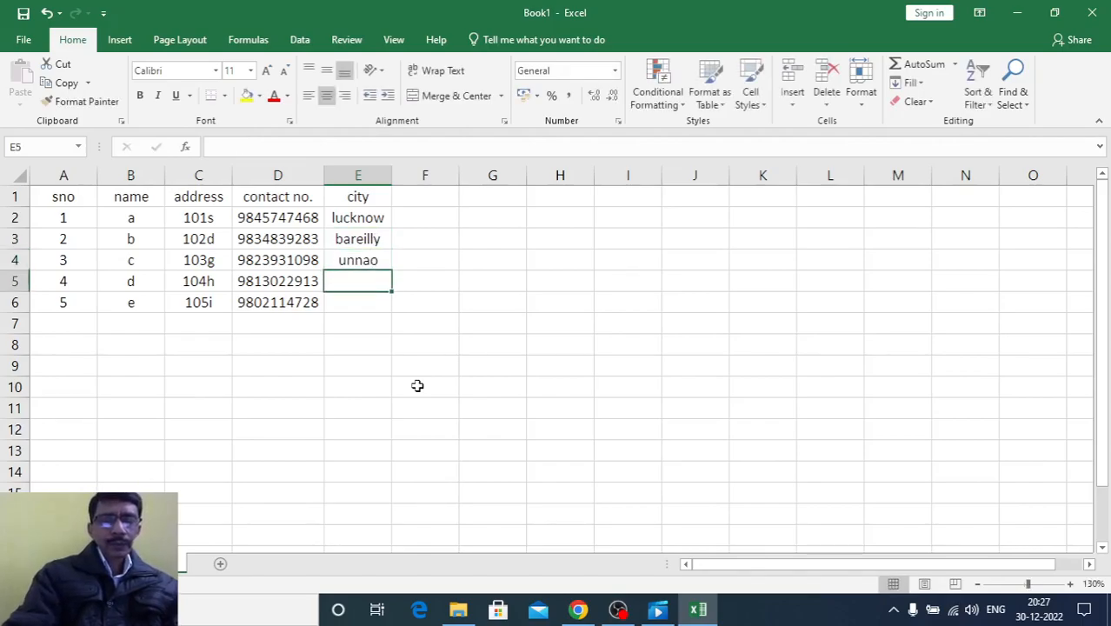
Enter varanasi and ghaziabad in cells E5 and E6, and widen the city column slightly
type("varanasi")
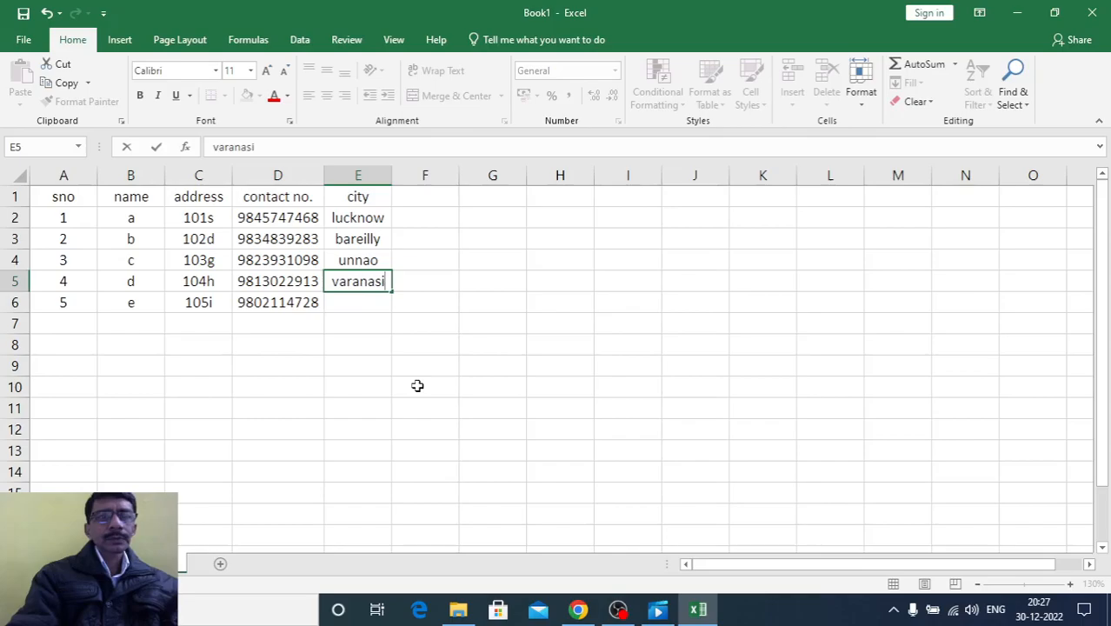
key("Return")
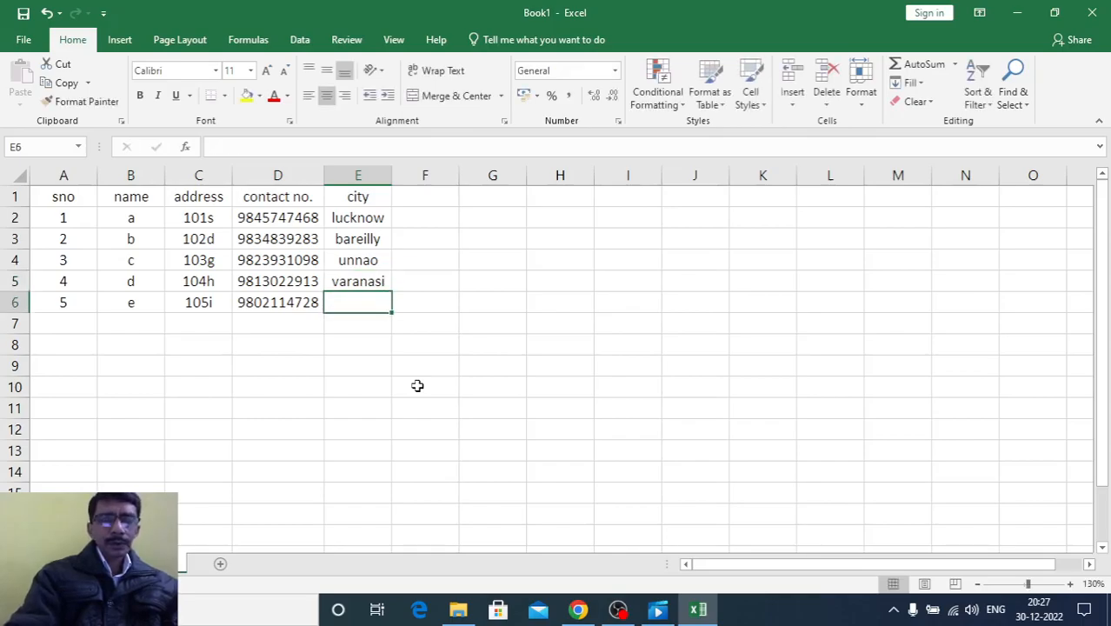
type("ghaziabad")
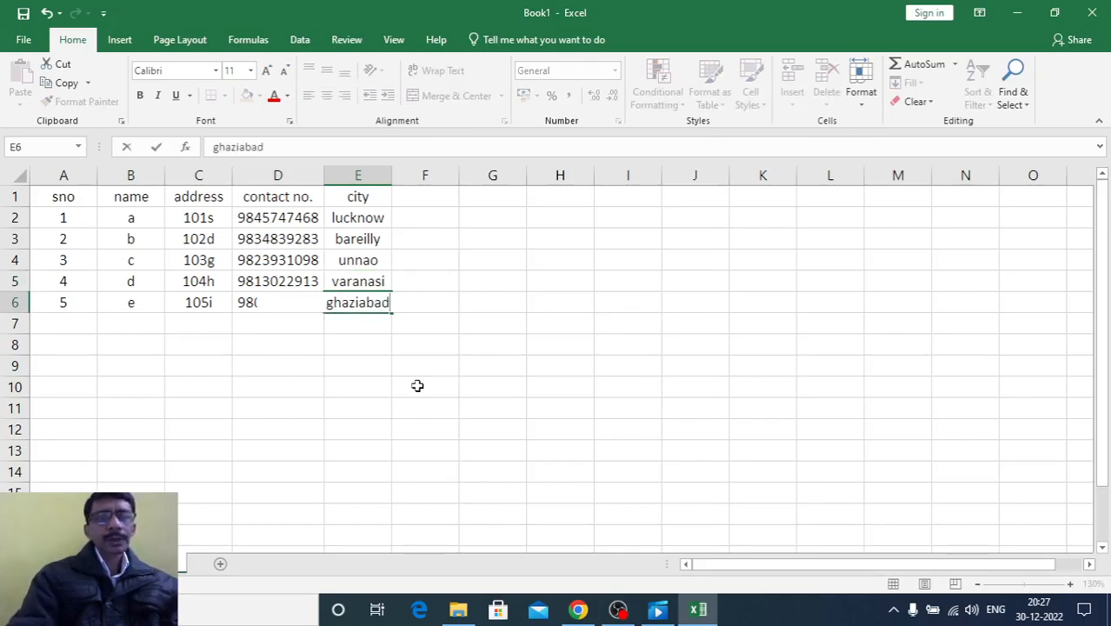
key("Return")
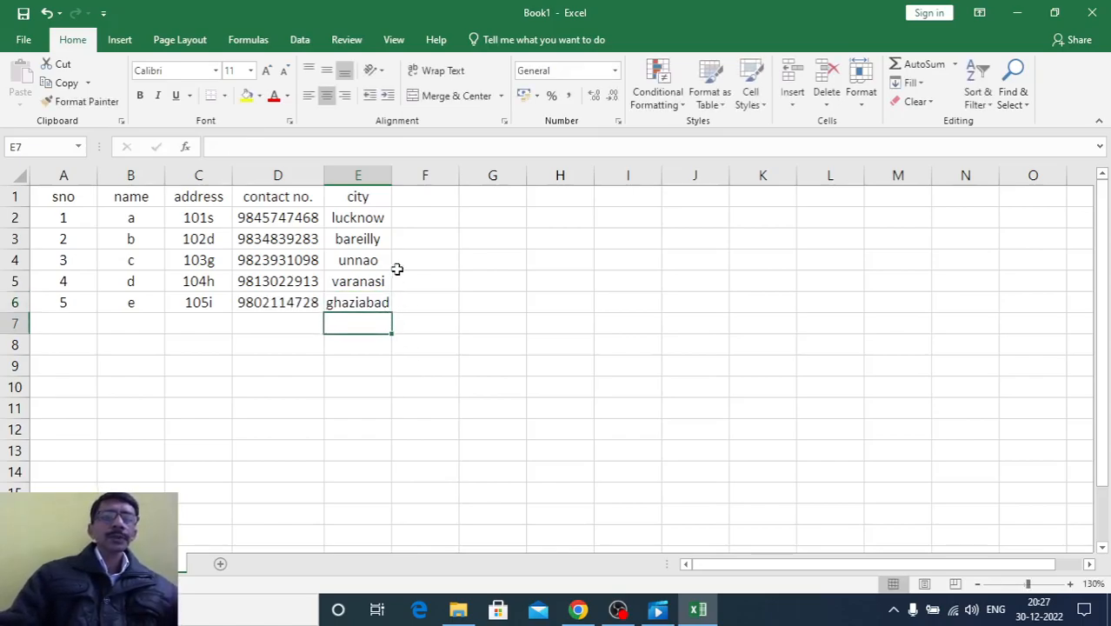
left_click_drag(391, 173, 401, 174)
left_click(362, 430)
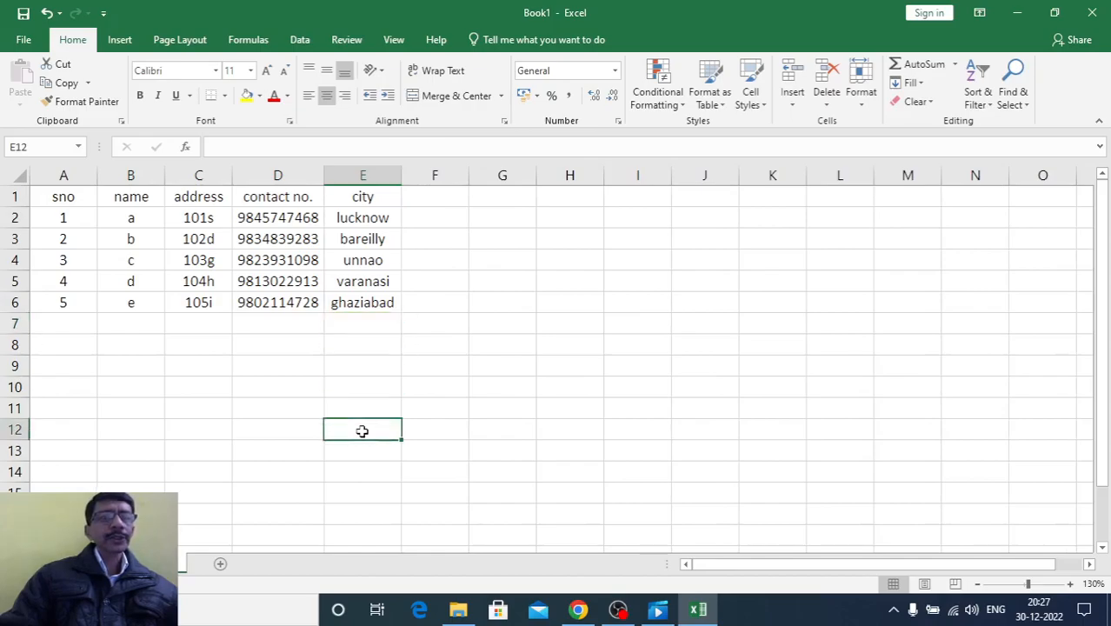
Fill the header cells A1:E1 of the contact table with a light orange colour
left_click_drag(41, 206, 342, 197)
left_click(259, 96)
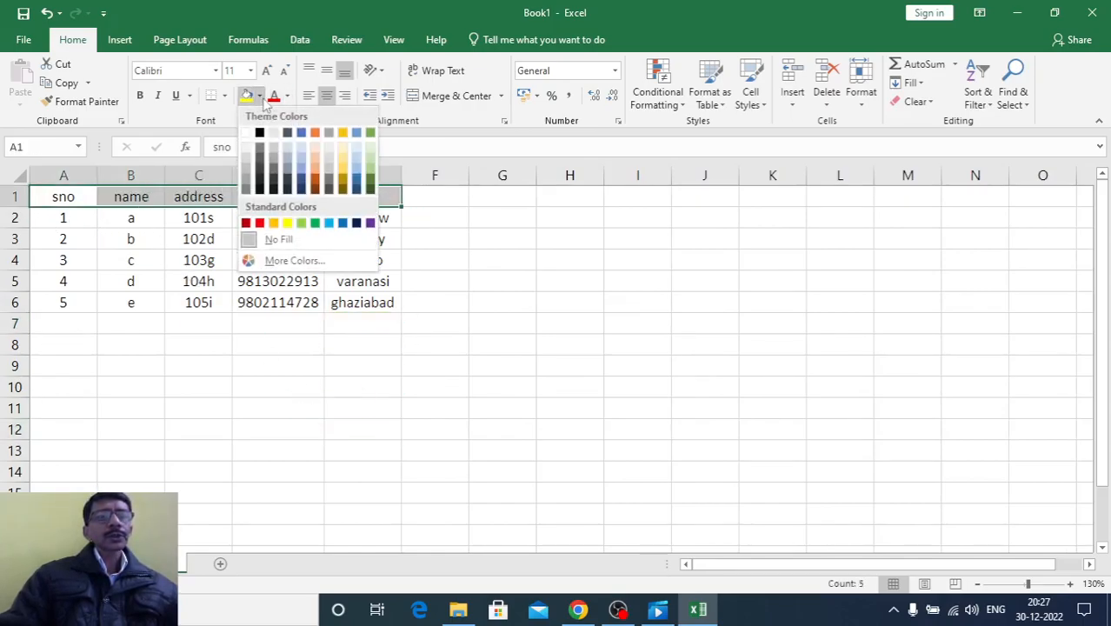
left_click(320, 172)
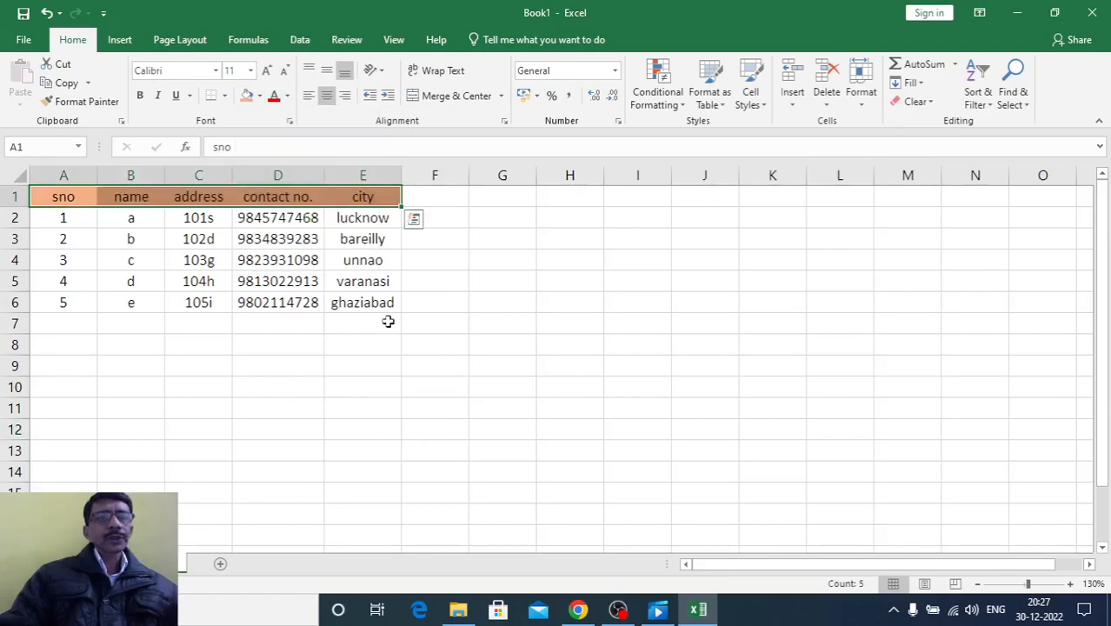
left_click(403, 370)
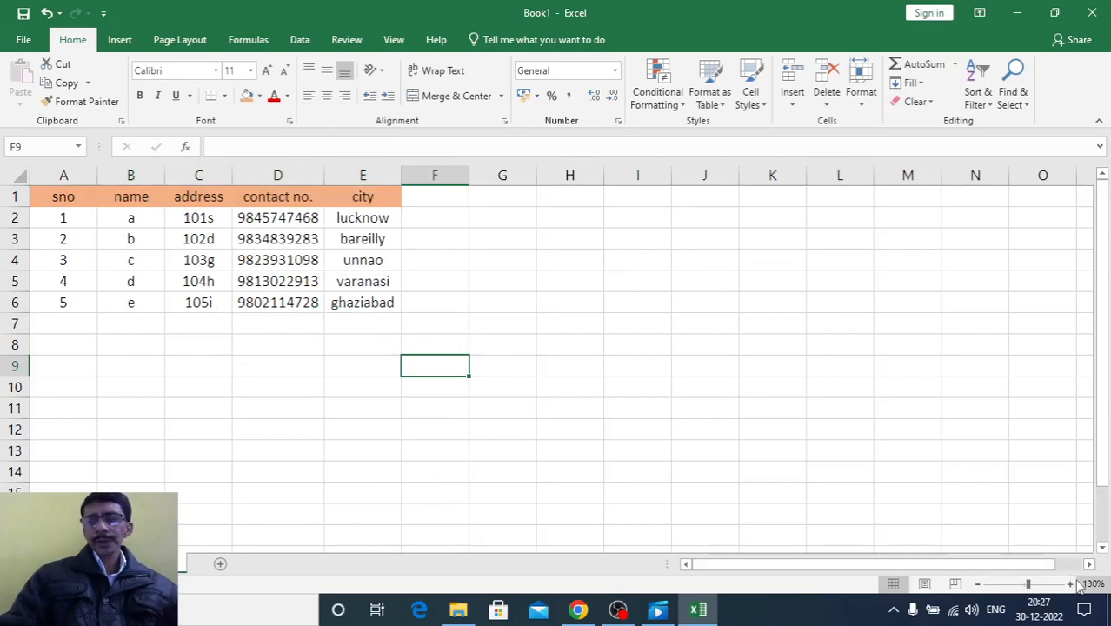
Magnify the worksheet to 170% and look over the contact table and the empty rows below it
left_click(1068, 584)
left_click(1068, 584)
left_click(1069, 584)
left_click(1068, 585)
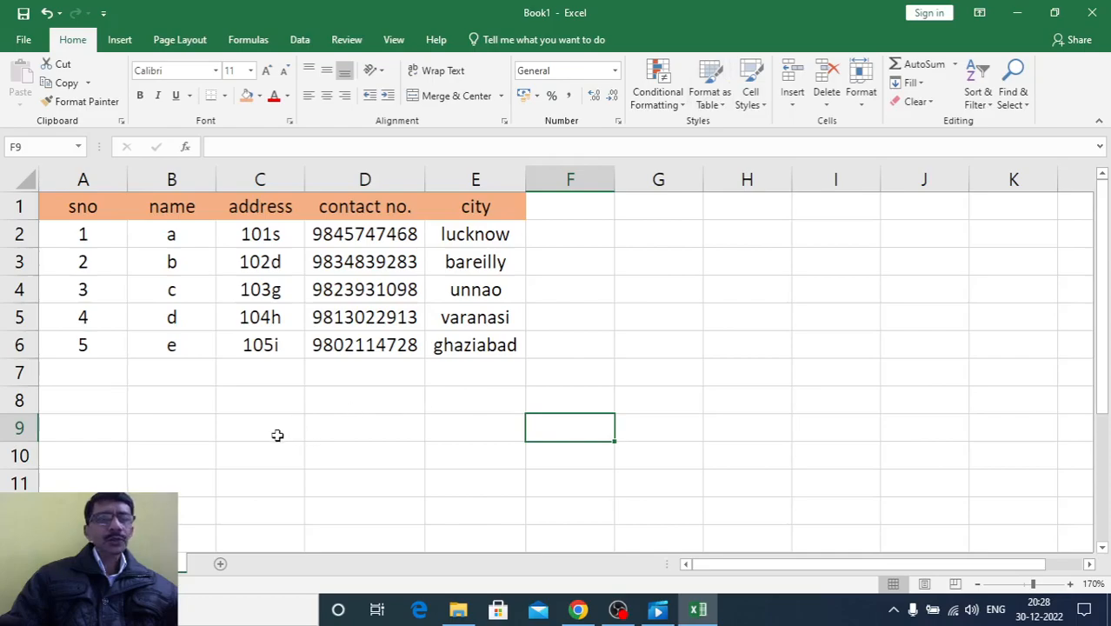
scroll(261, 418, "down", 3)
scroll(171, 297, "up", 1)
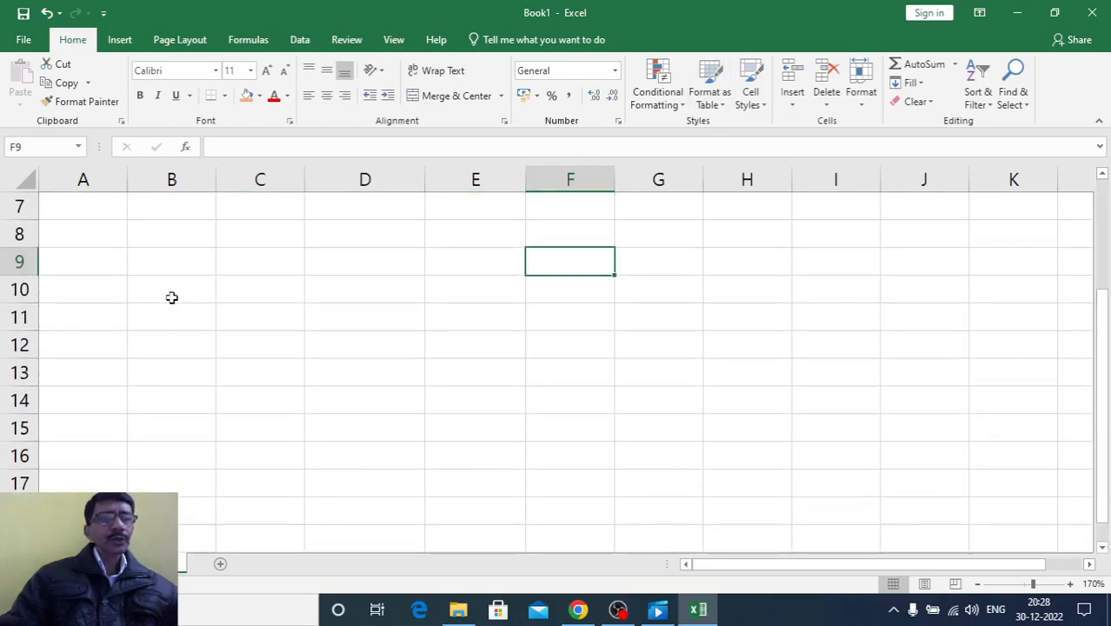
left_click(77, 237)
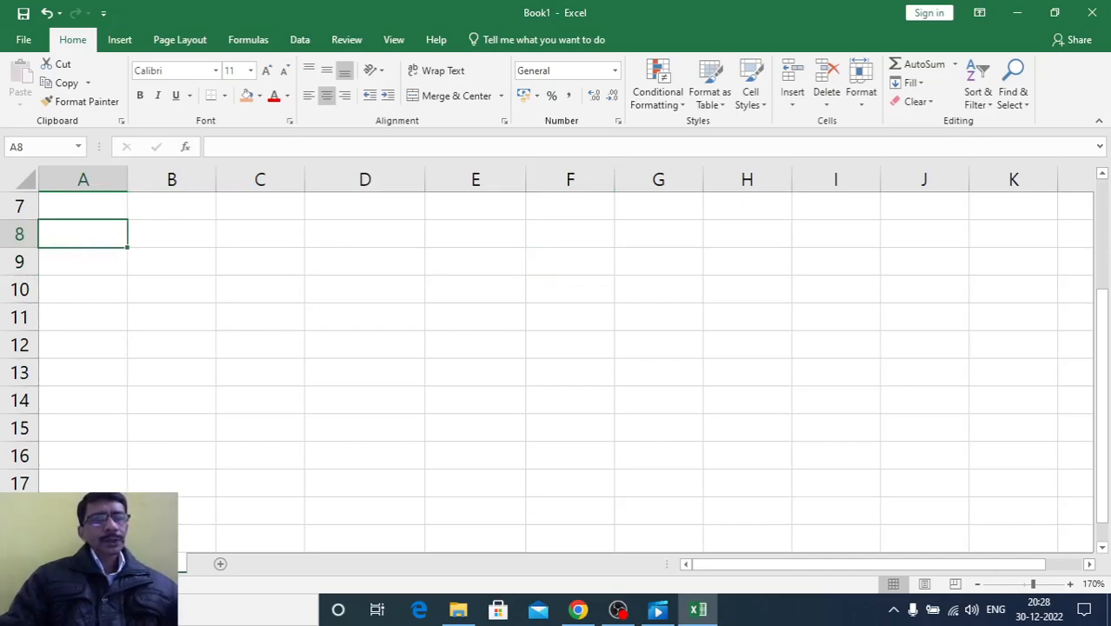
scroll(157, 436, "up", 2)
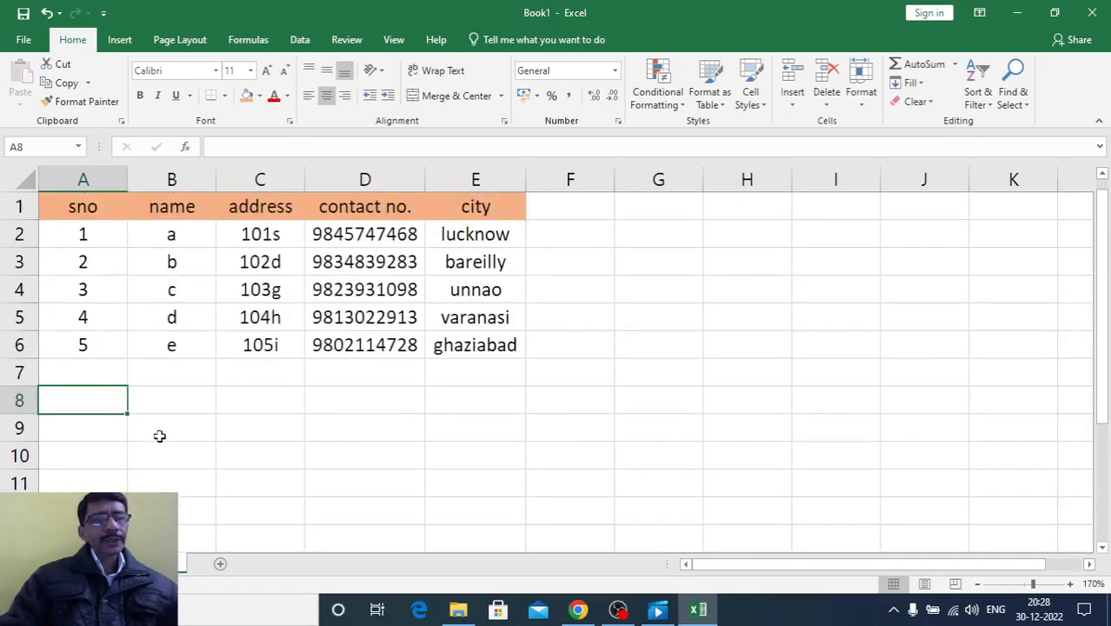
Switch to the blank worksheet at 170% zoom and enter 1, 2 and 3 in cells A1:A3
left_click(98, 564)
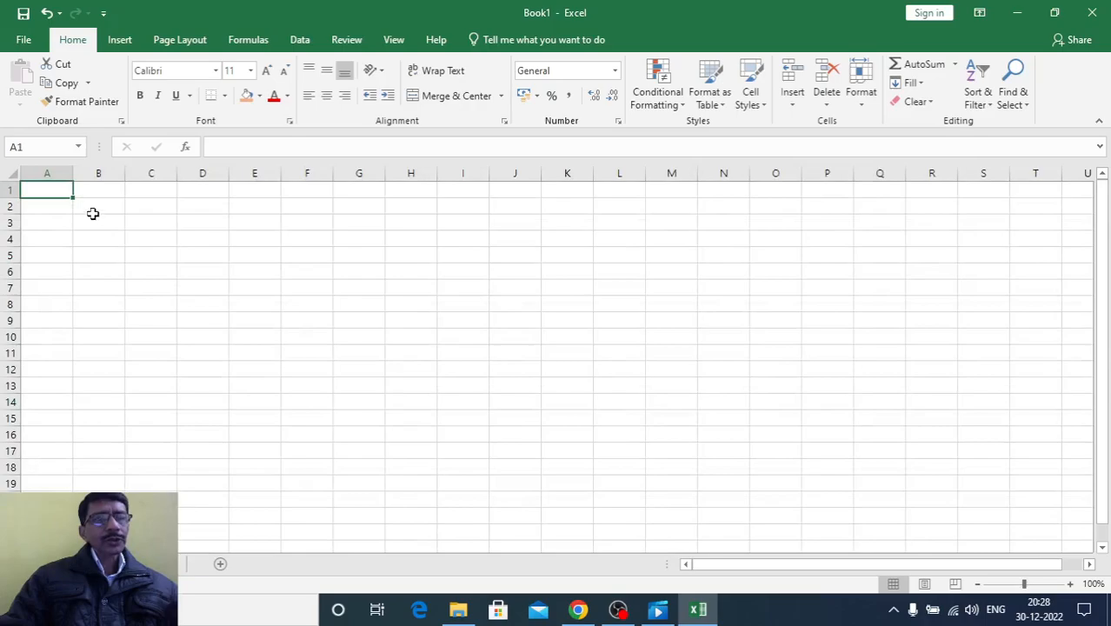
left_click(1070, 585)
left_click(1071, 584)
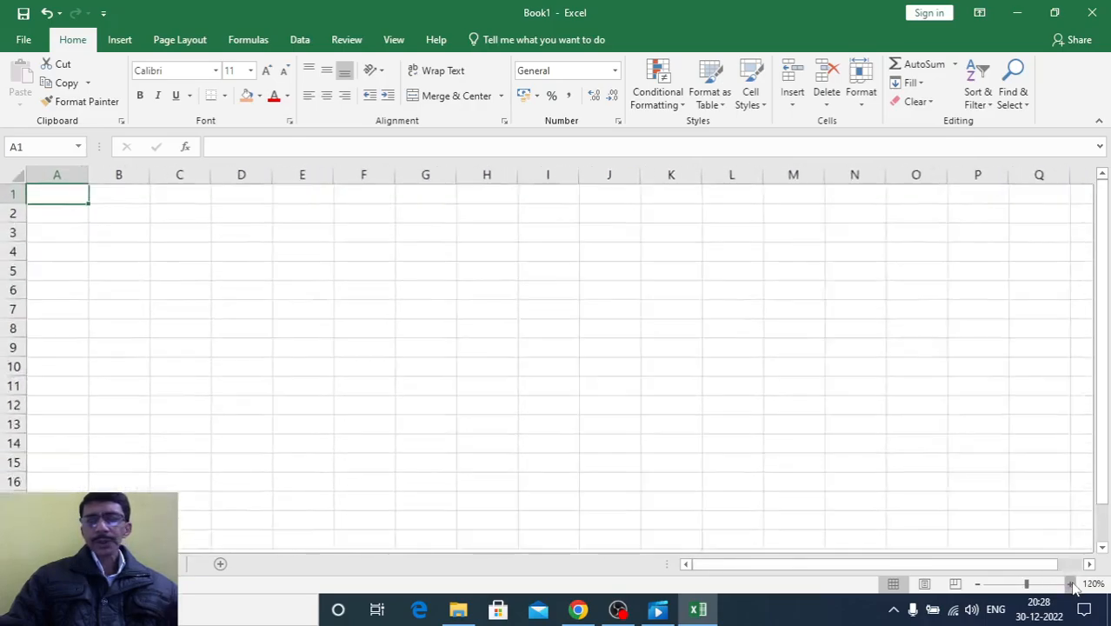
left_click(1071, 585)
left_click(1070, 585)
left_click(1071, 584)
left_click(1071, 585)
left_click(1070, 584)
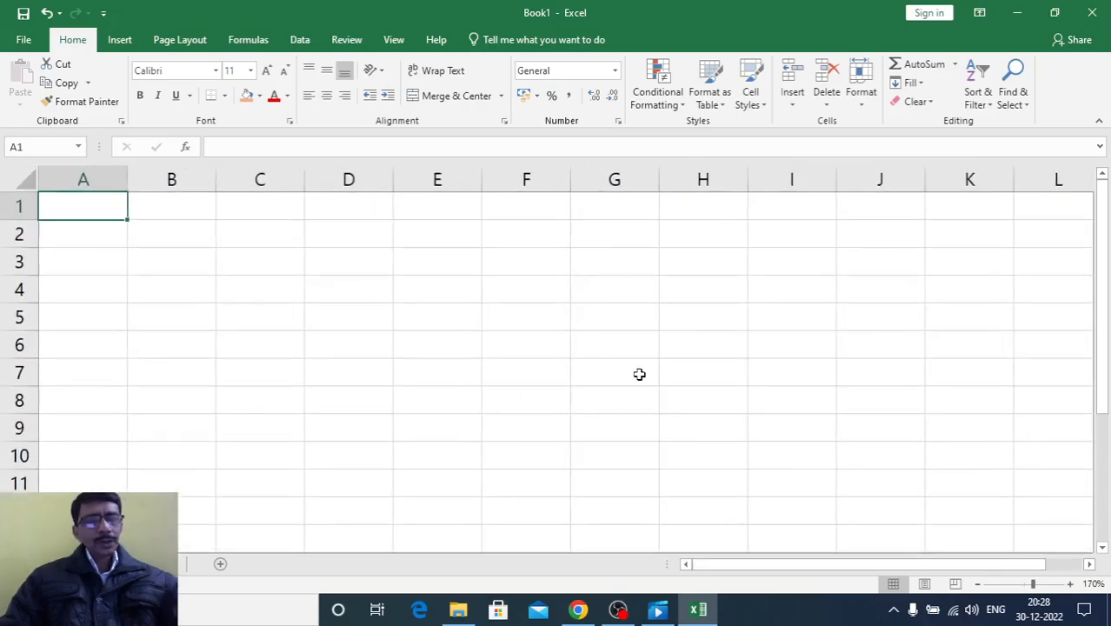
type("1")
key("Return")
type("2")
key("Return")
type("3")
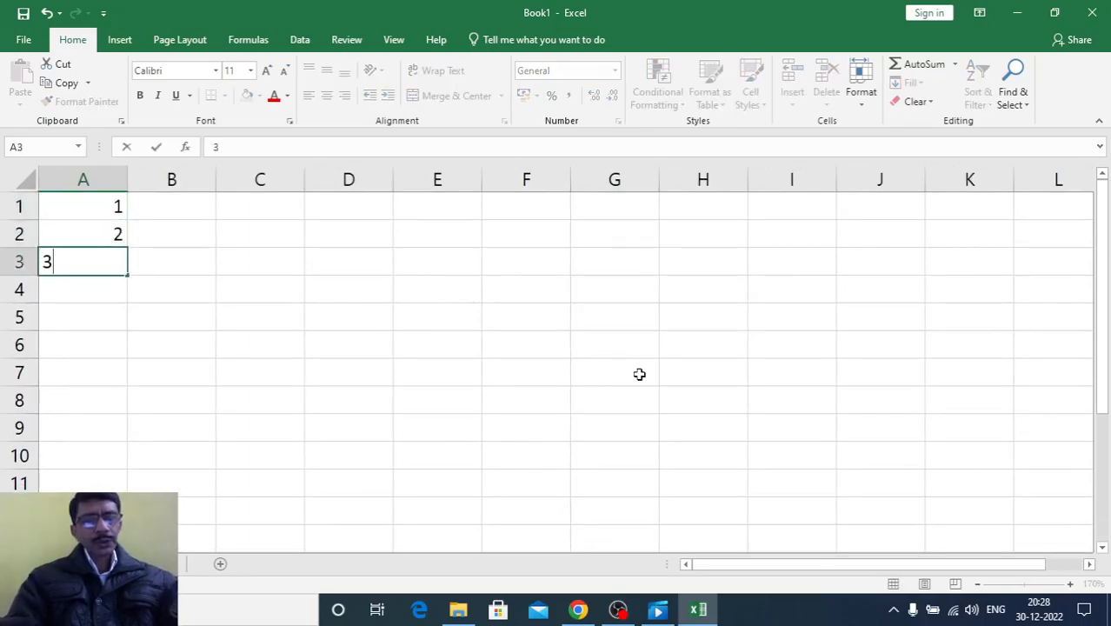
key("Return")
Continue the numbers in column A by entering 4 through 9 in cells A4:A9
type("4")
key("Return")
type("5")
key("Return")
type("6")
key("Return")
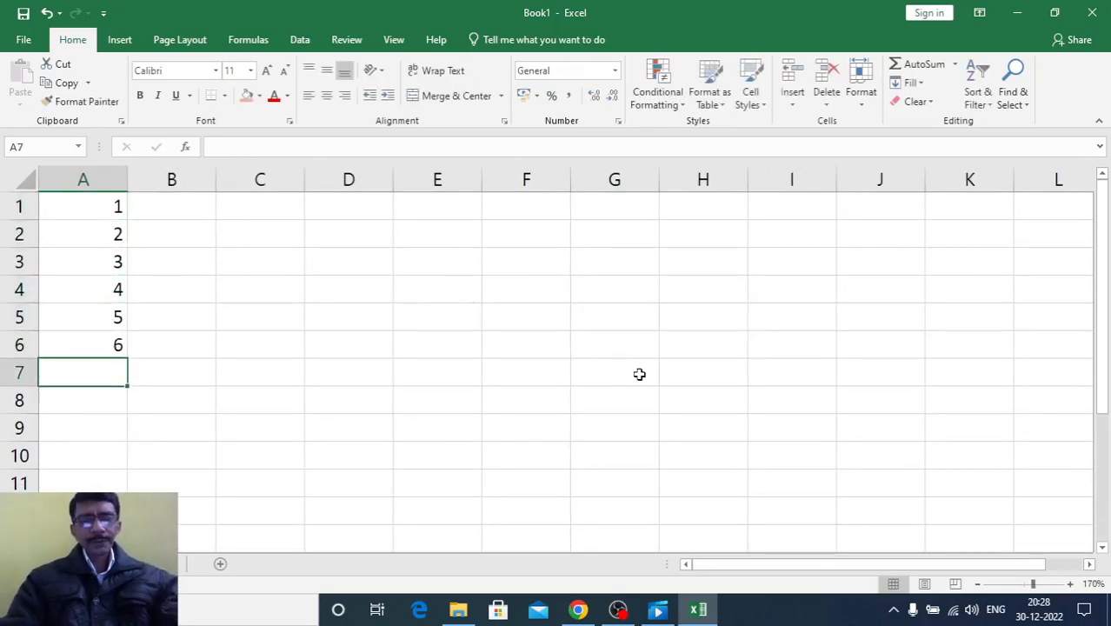
type("7")
key("Return")
type("8")
key("Return")
type("9")
key("Return")
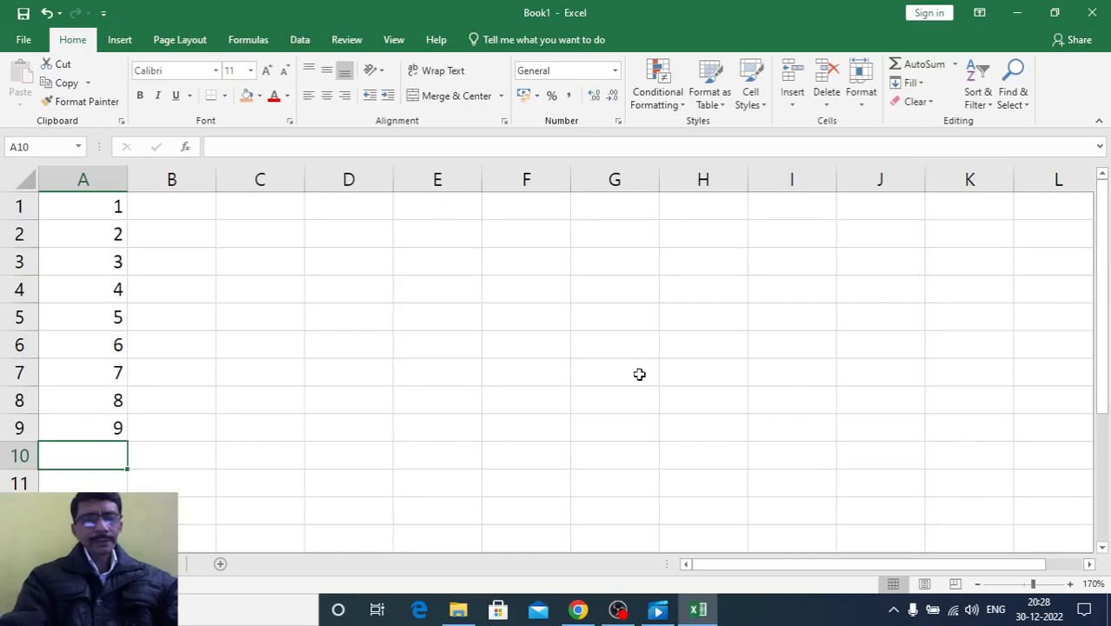
Extend the number series in column A down to 12 in A12 and copy it across columns B to H
left_click_drag(81, 390, 128, 484)
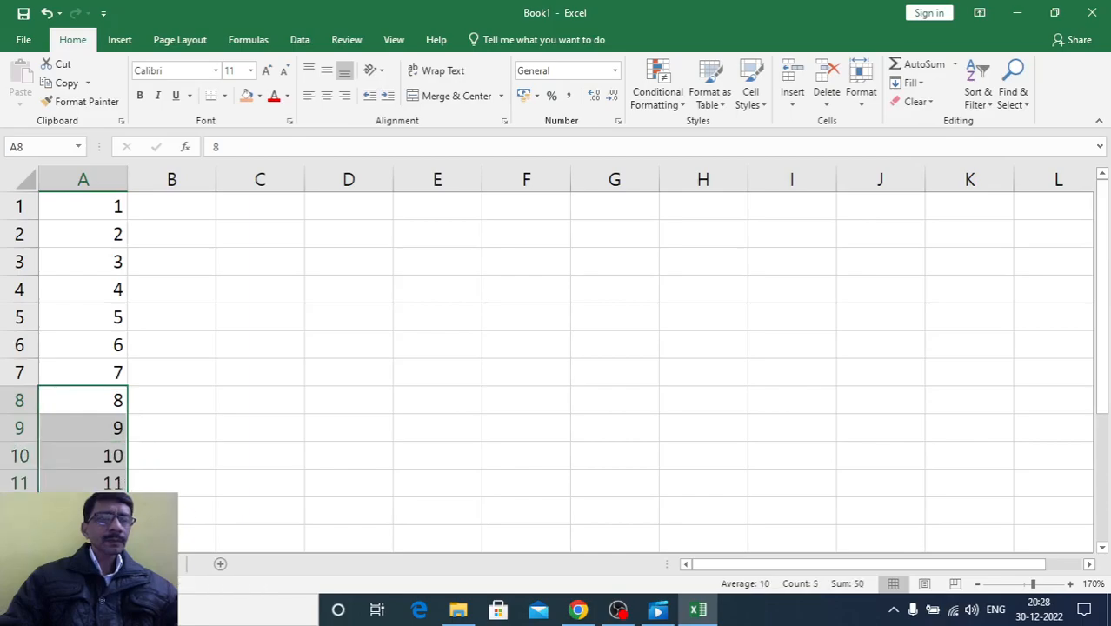
left_click(219, 515)
left_click_drag(82, 211, 722, 528)
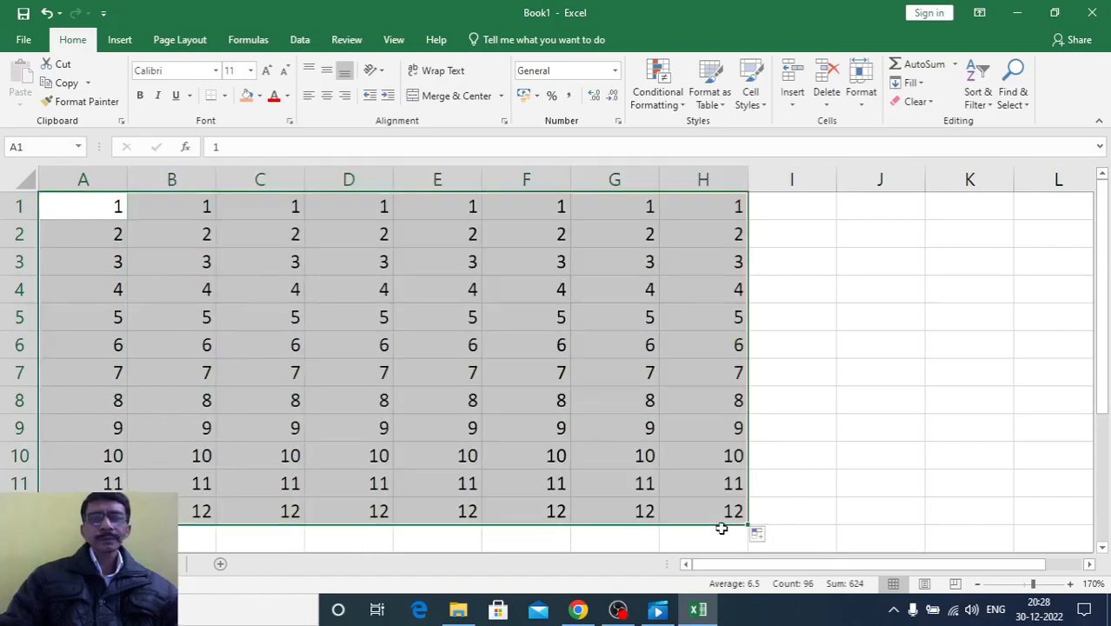
left_click(770, 422)
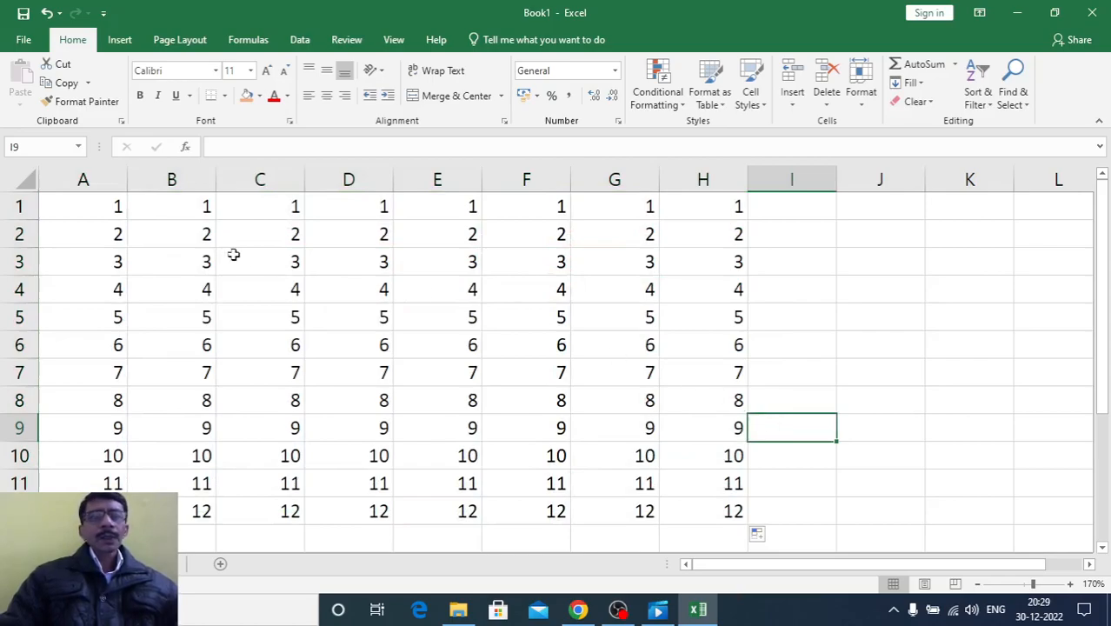
Add a Greater Than conditional formatting rule to A1:H12 with the value 5 and Green Fill with Dark Green Text
left_click_drag(94, 201, 702, 510)
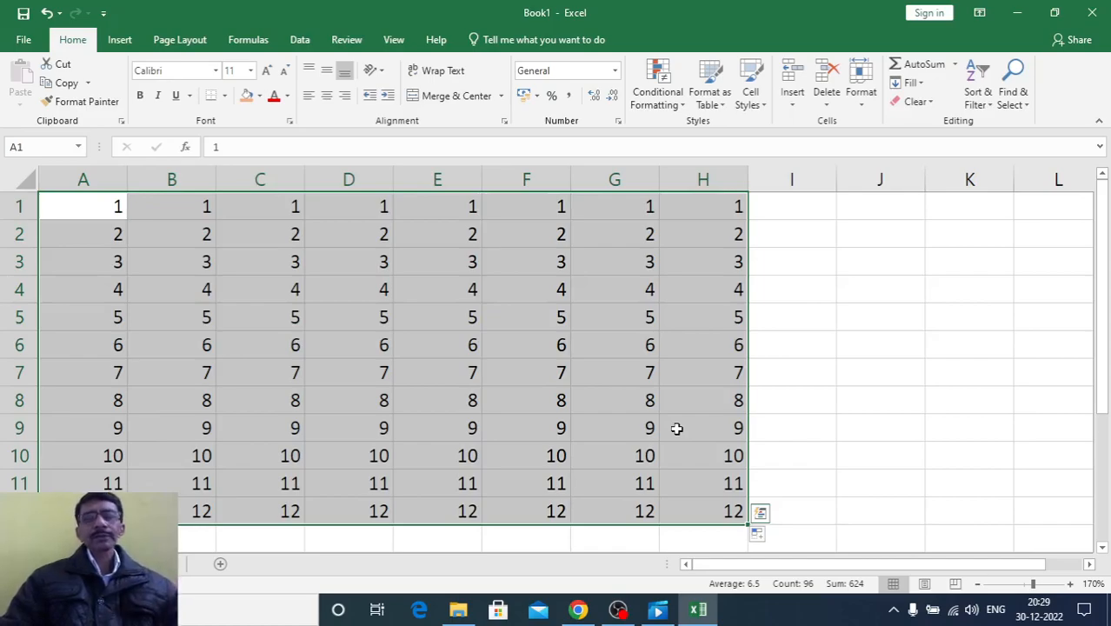
left_click(662, 98)
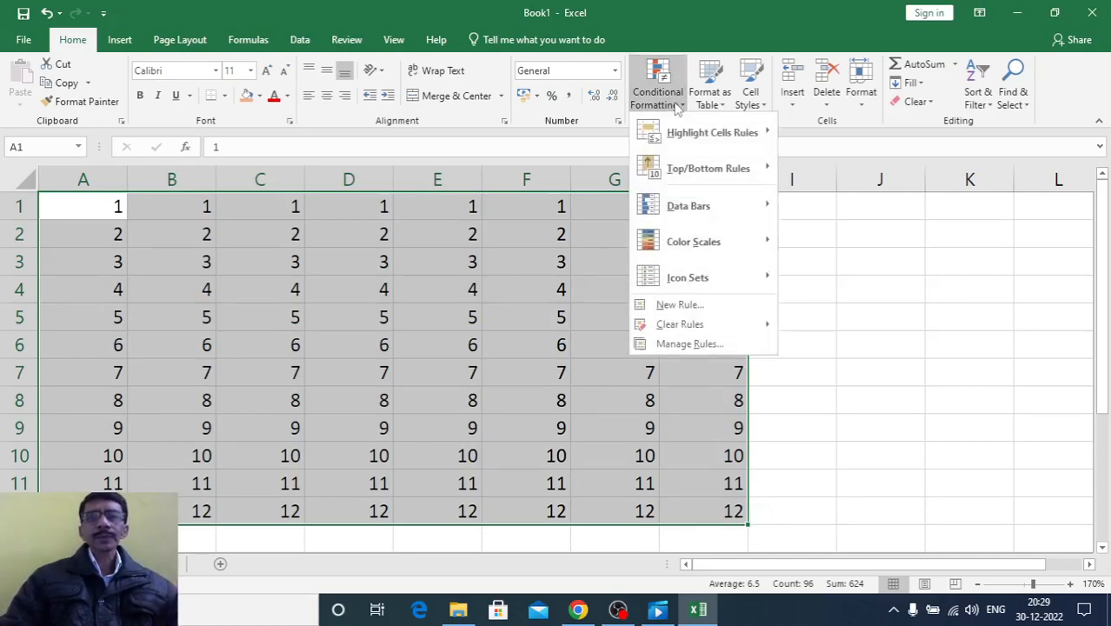
mouse_move(674, 139)
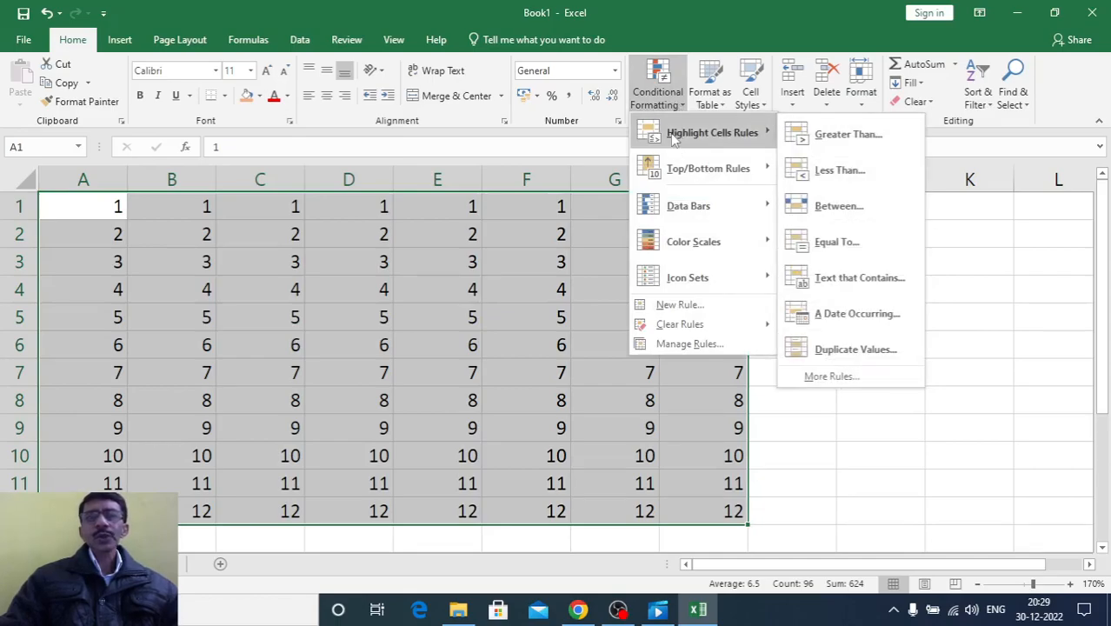
left_click(820, 135)
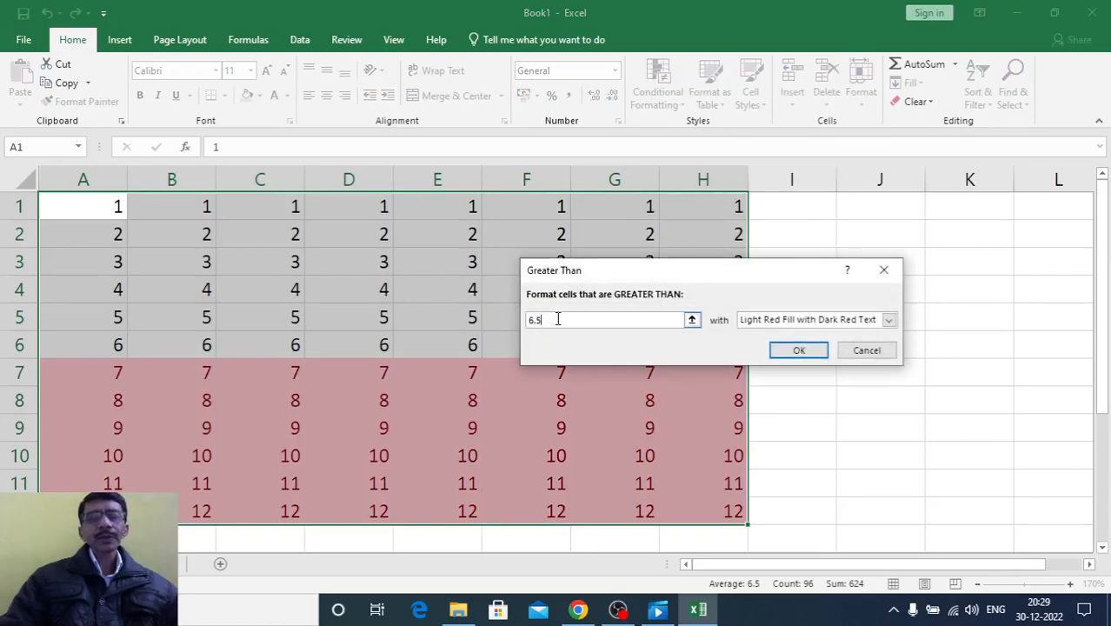
key("BackSpace")
key("BackSpace")
key("BackSpace")
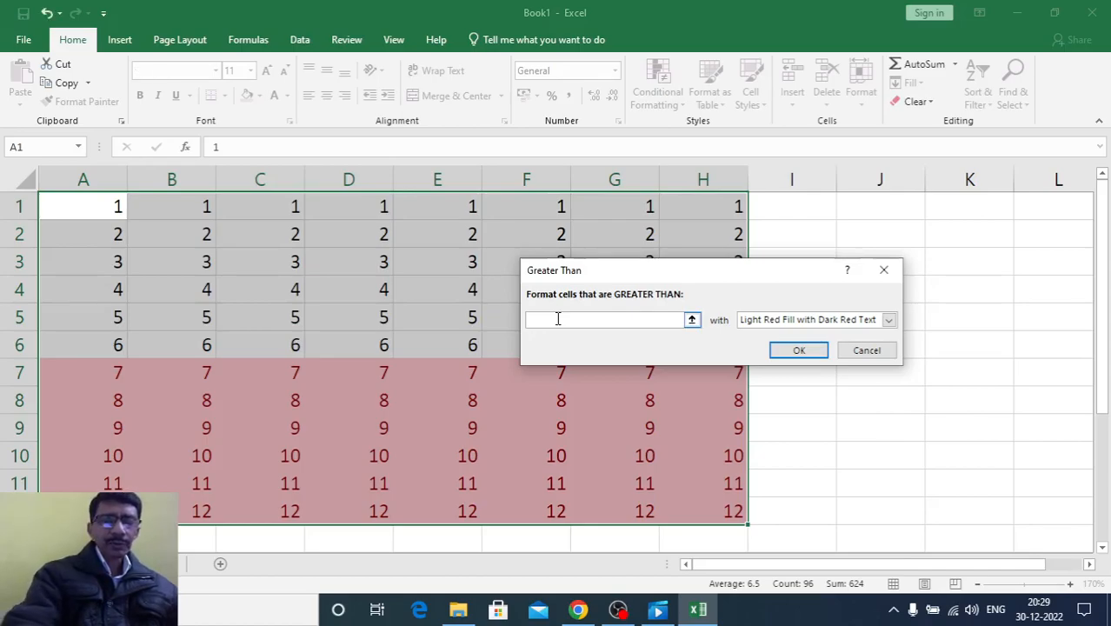
type("5")
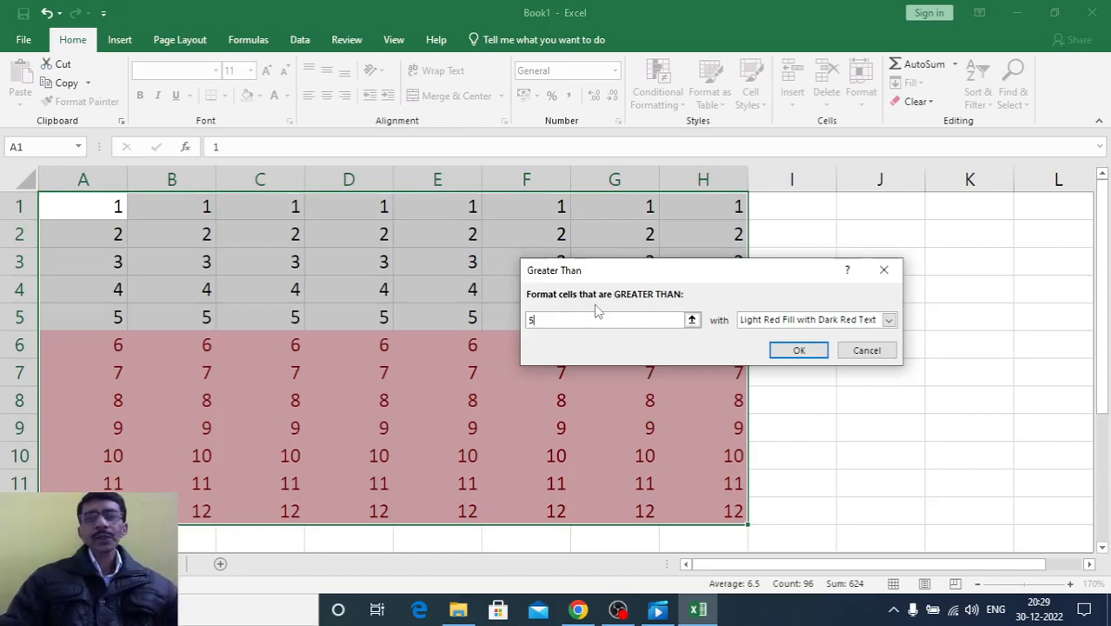
left_click(792, 322)
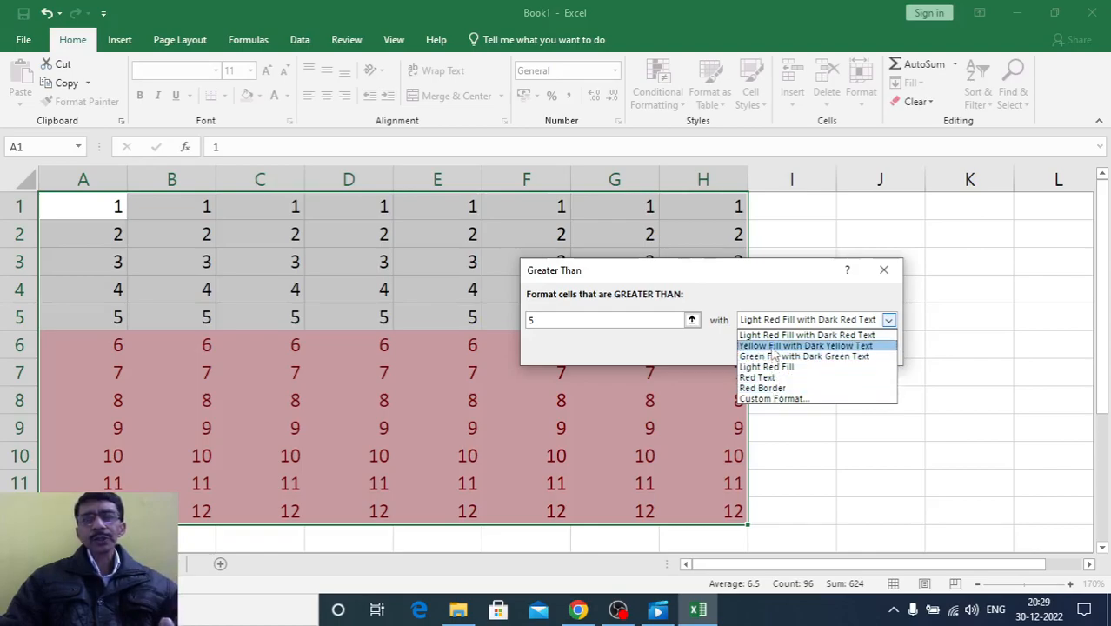
left_click(773, 357)
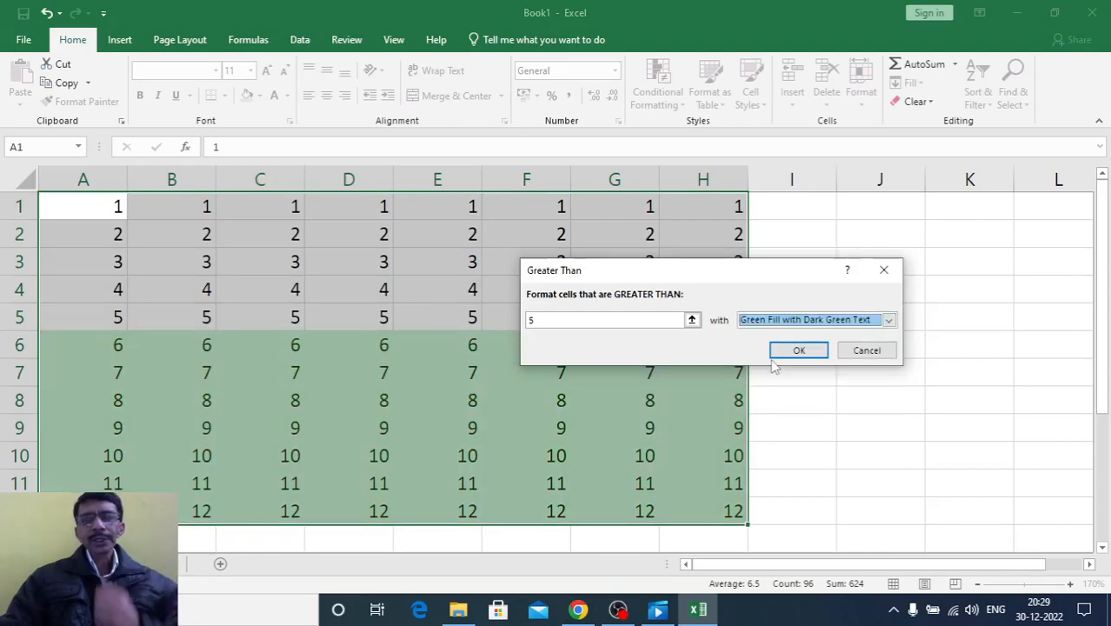
left_click(787, 351)
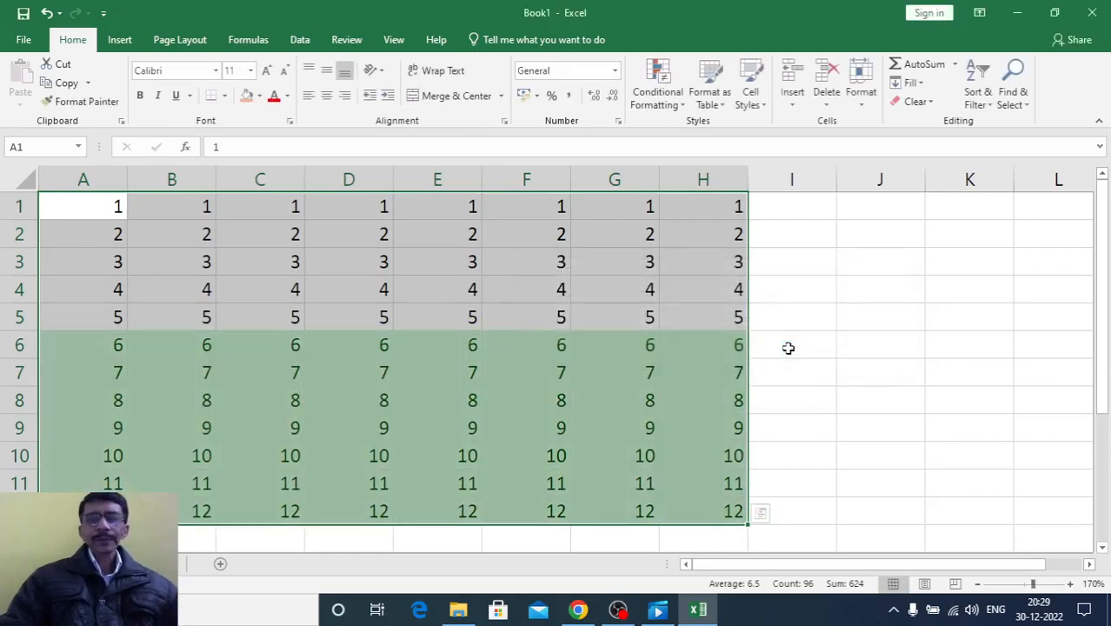
Check how the highlighted number grid looks in the print preview and return to the worksheet
left_click(785, 354)
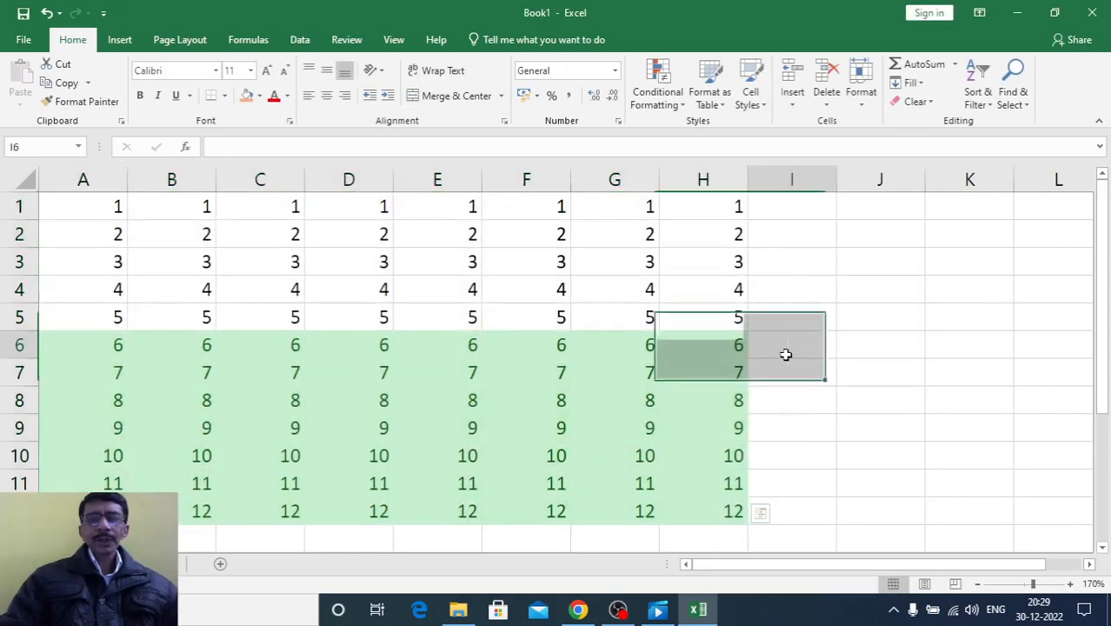
left_click(795, 442)
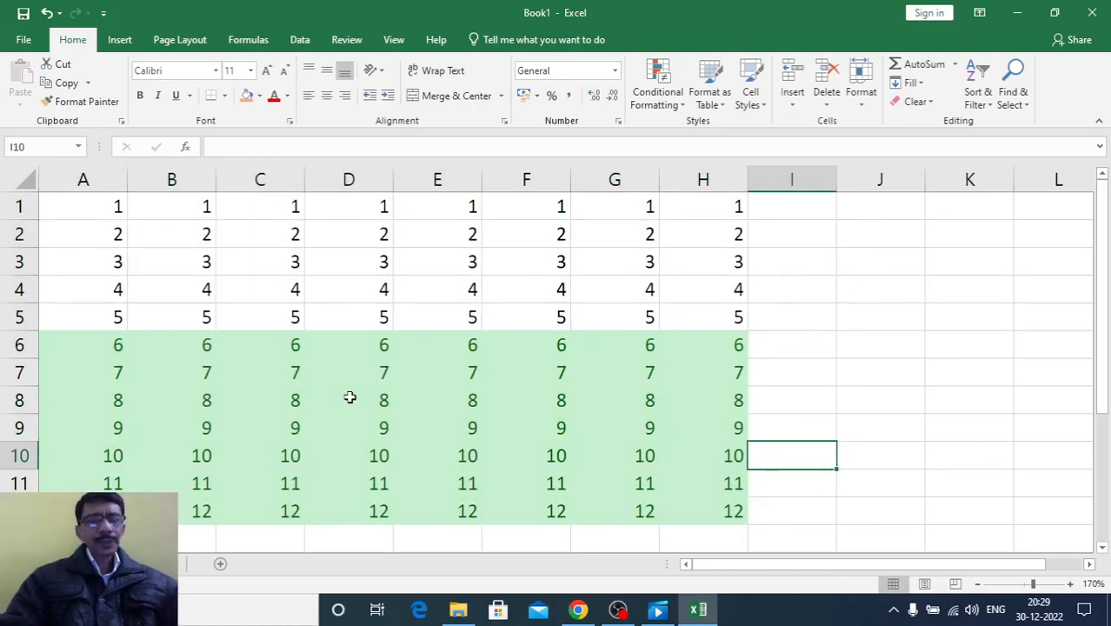
key("ctrl+p")
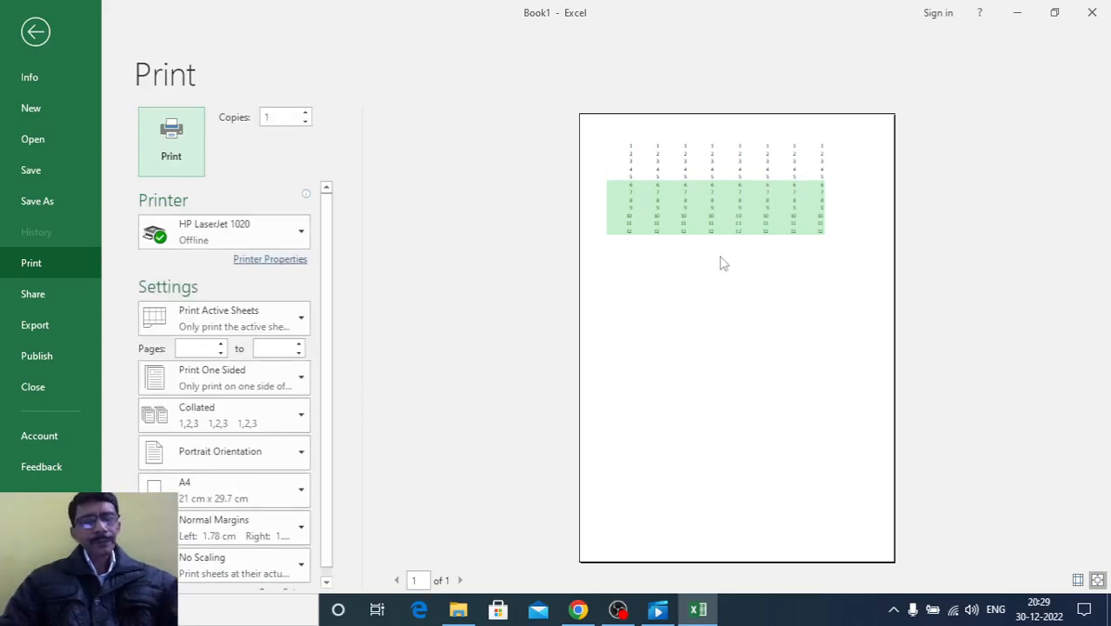
key("Escape")
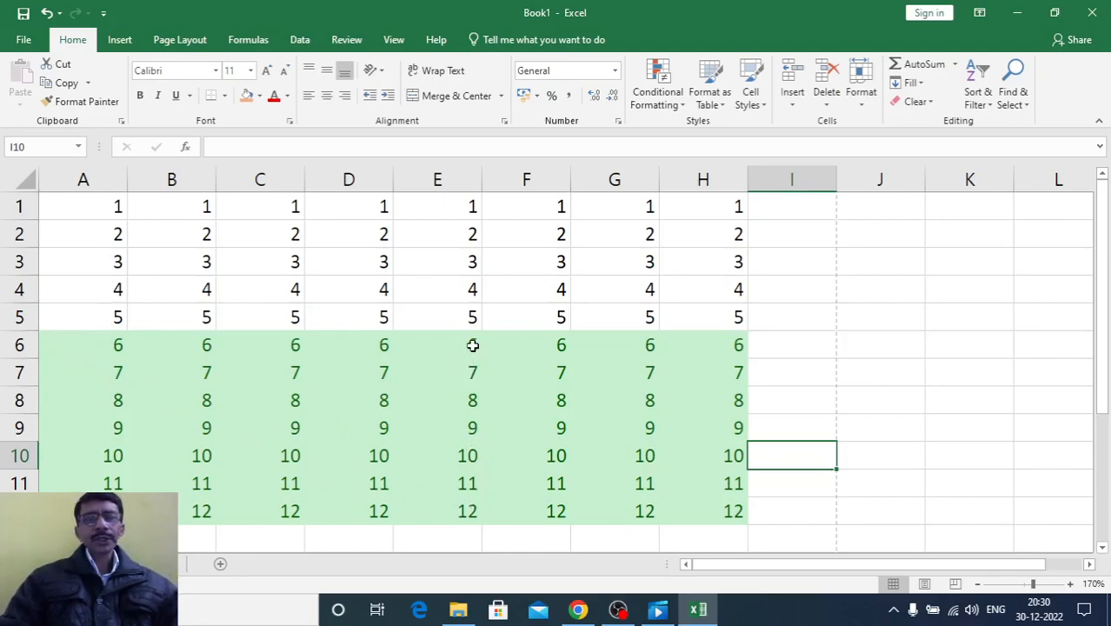
Test the highlighting rule by changing cell E10 to 1 and cell F2 to 8
left_click(463, 453)
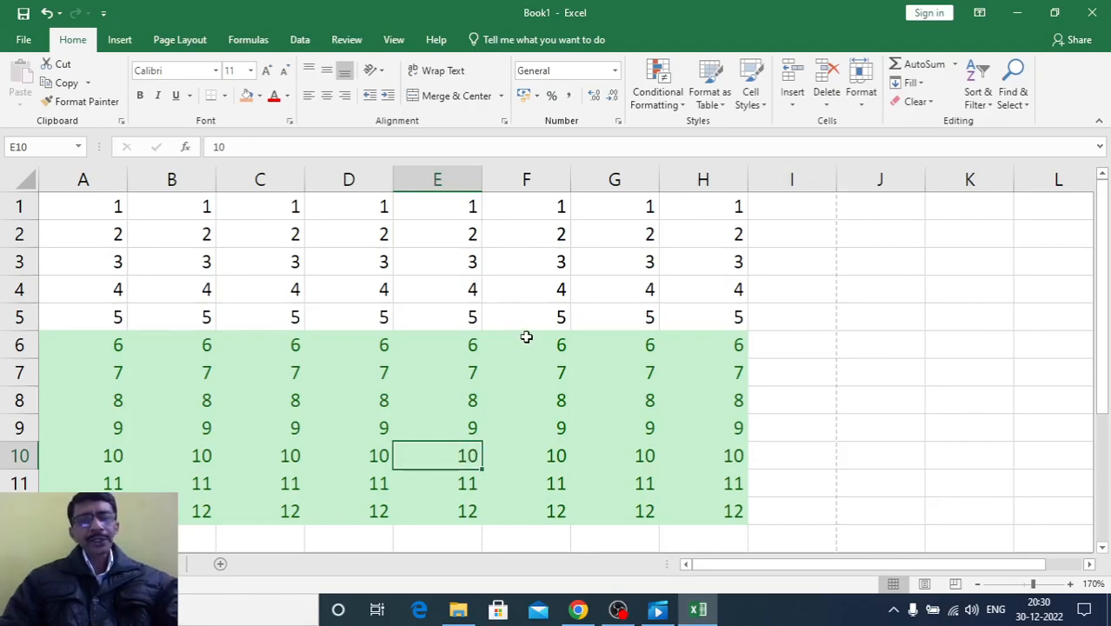
type("1")
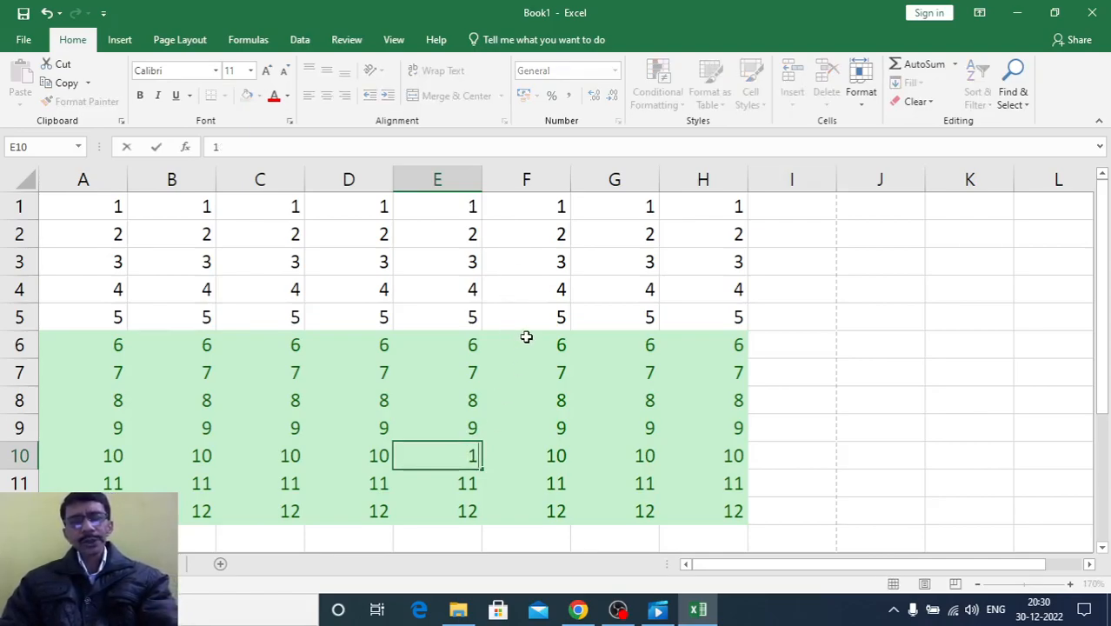
key("Return")
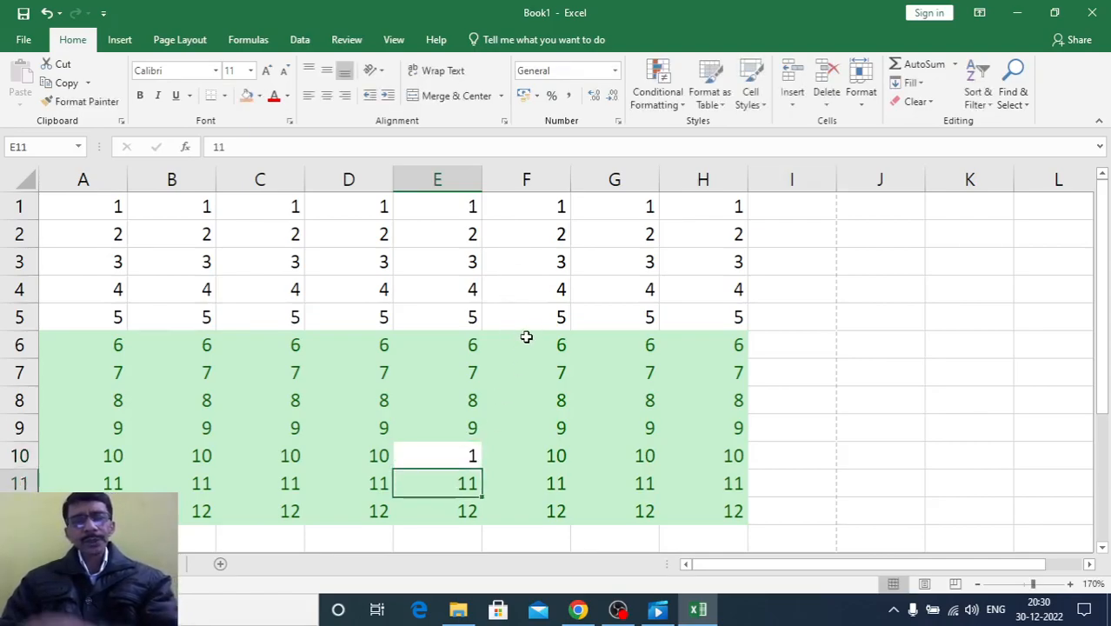
left_click(542, 237)
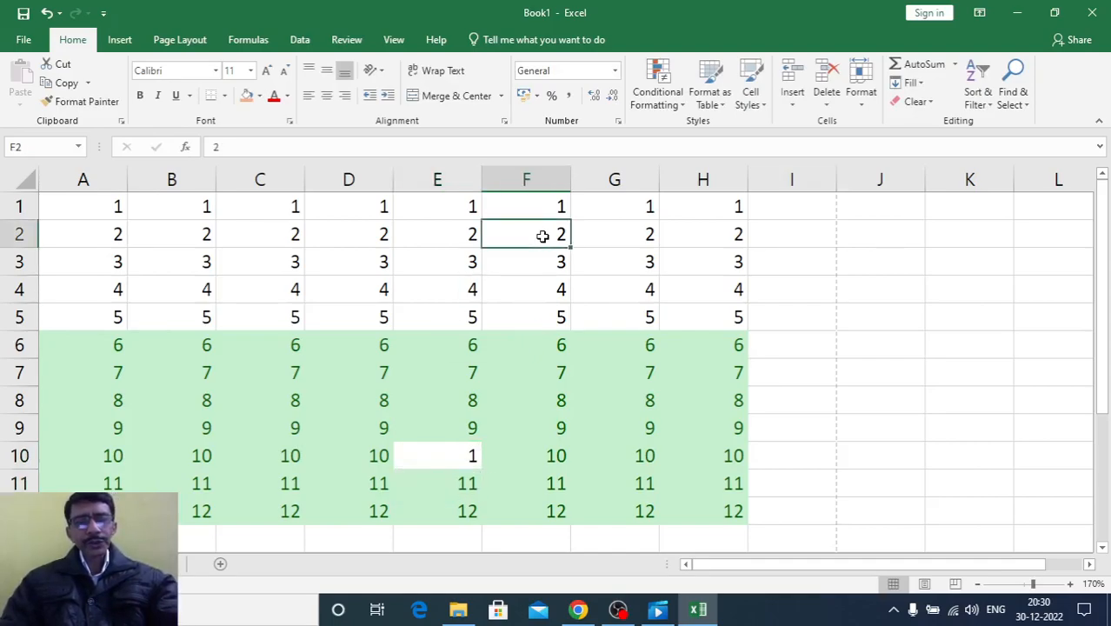
type("8")
key("Return")
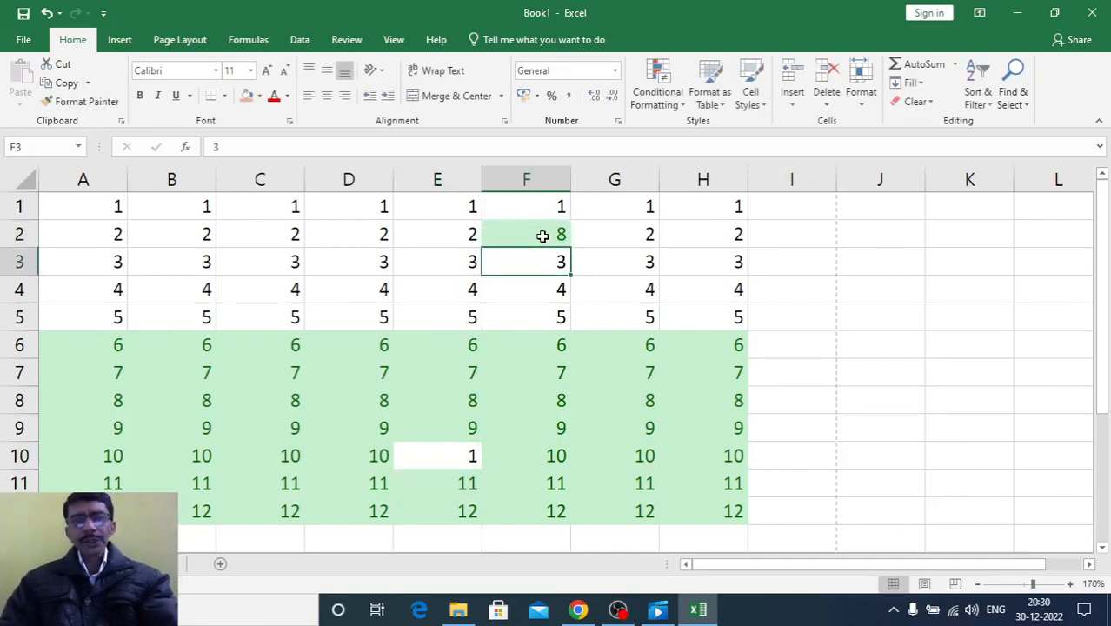
left_click(822, 452)
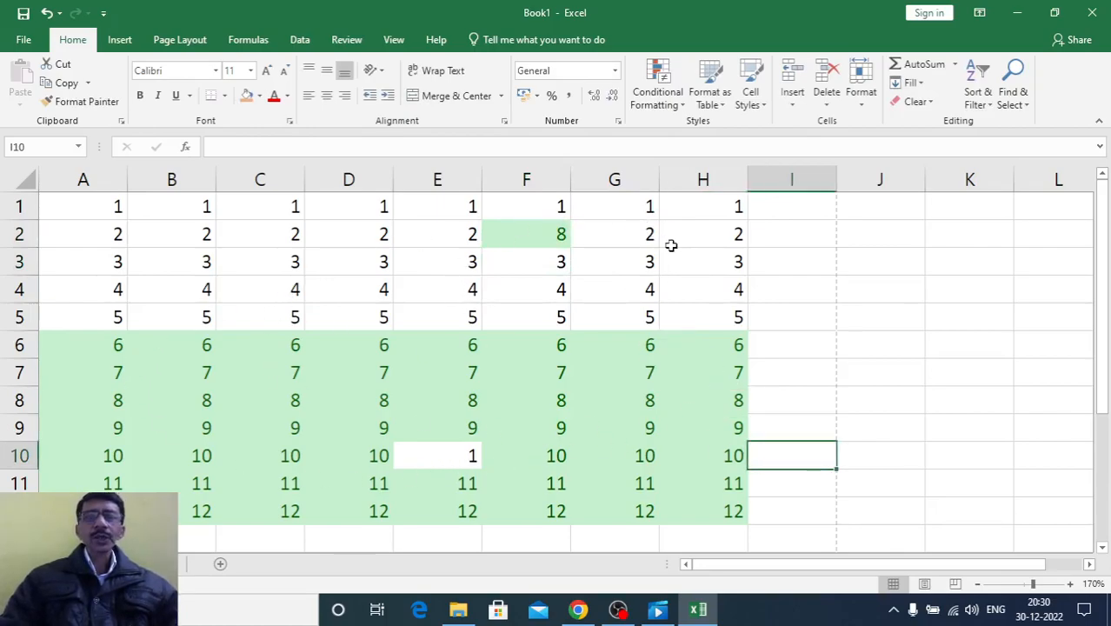
Undo the test edits in F2 and E10 as well as the Greater Than rule on the number grid
left_click(686, 104)
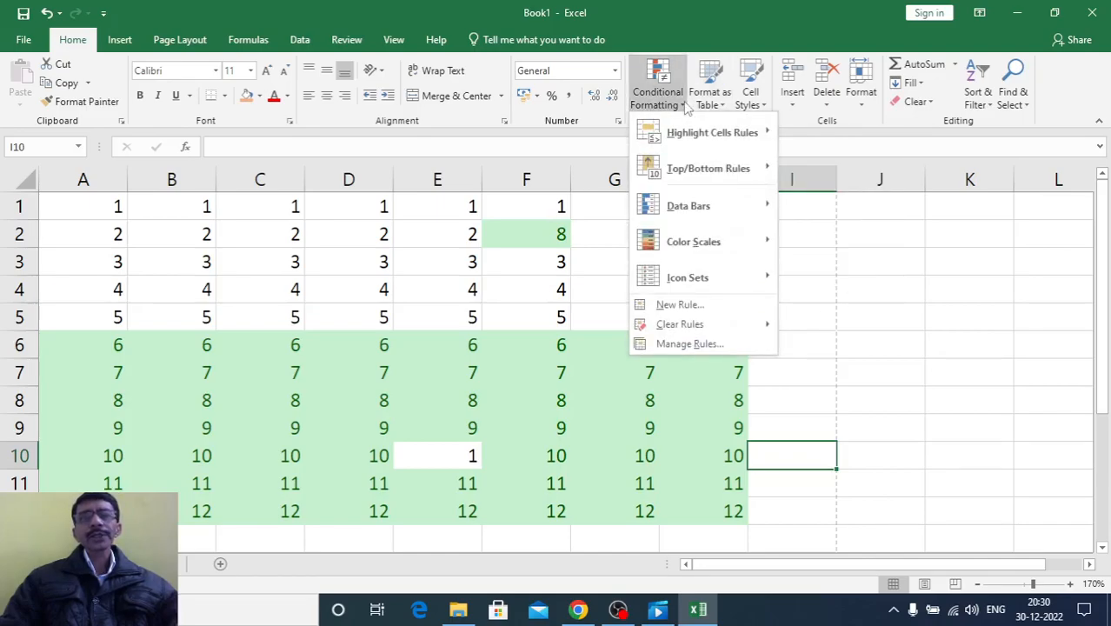
left_click(920, 356)
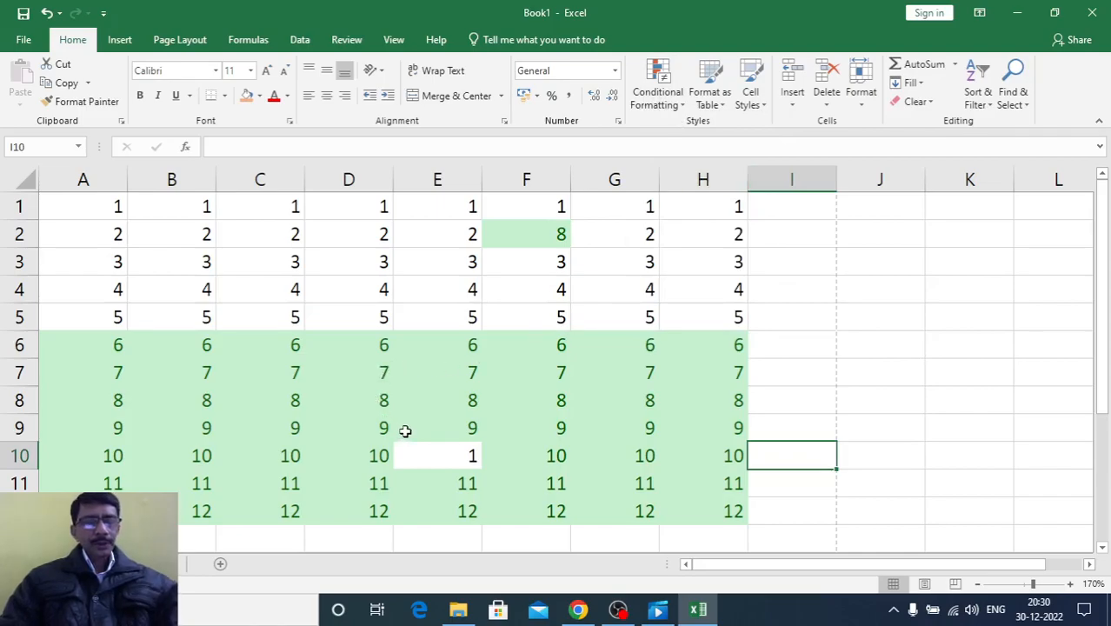
key("ctrl+z")
key("ctrl+z")
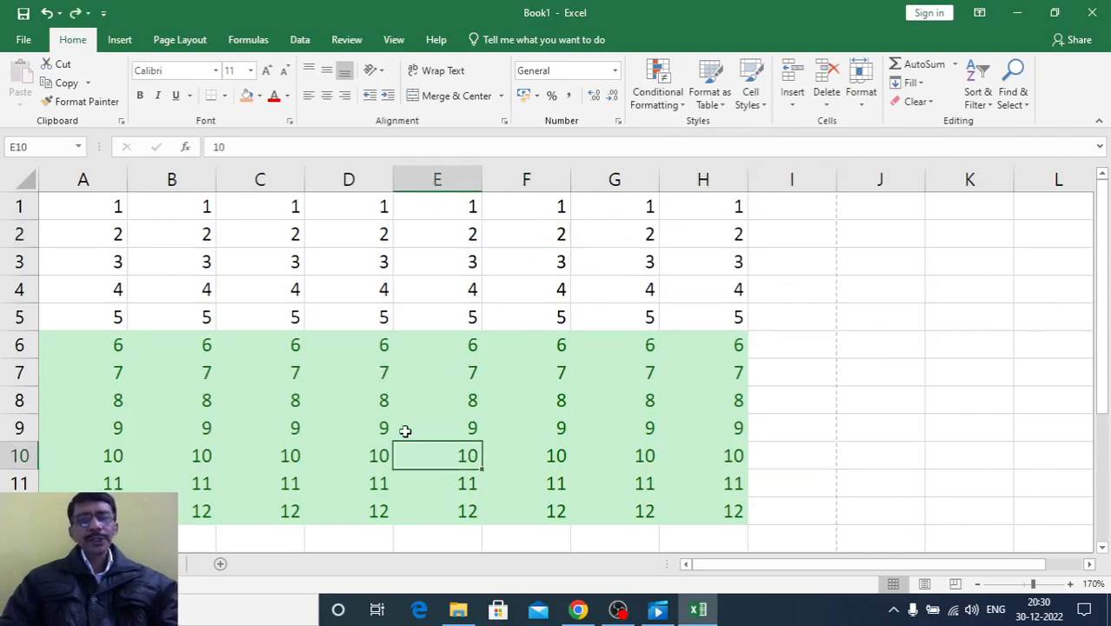
left_click(764, 466)
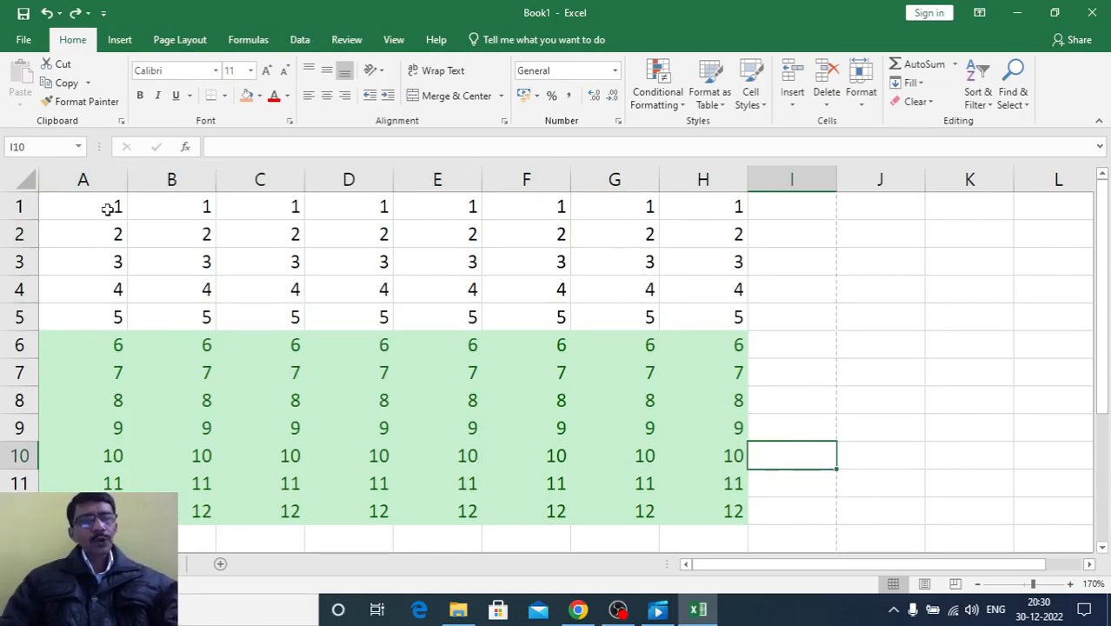
key("ctrl+z")
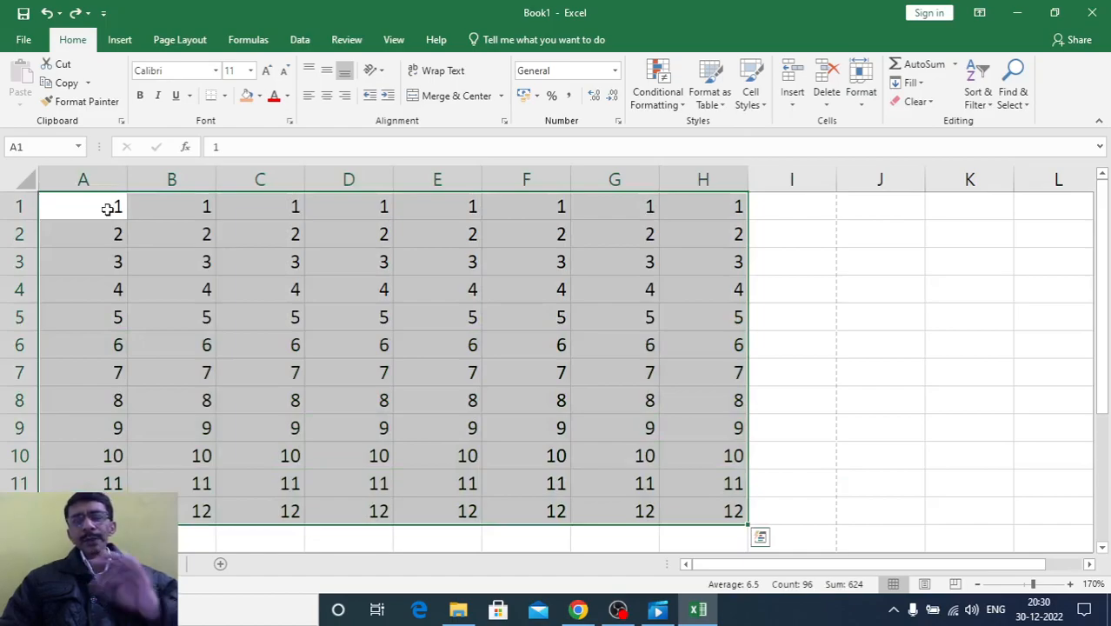
Apply light blue gradient data bars to the number grid A1:H12
left_click(679, 108)
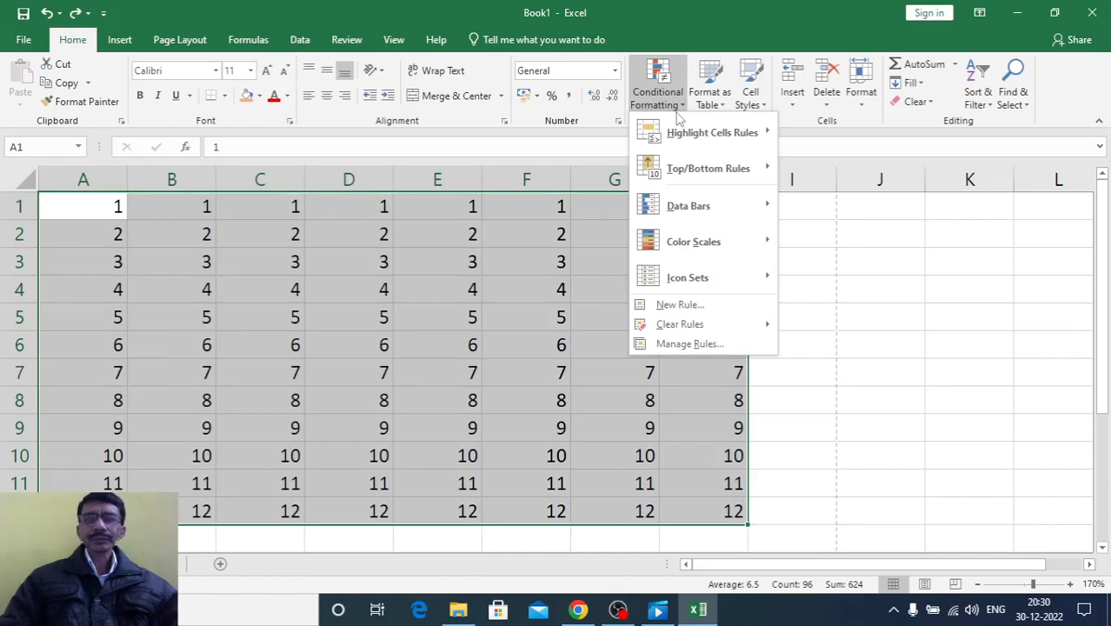
mouse_move(668, 174)
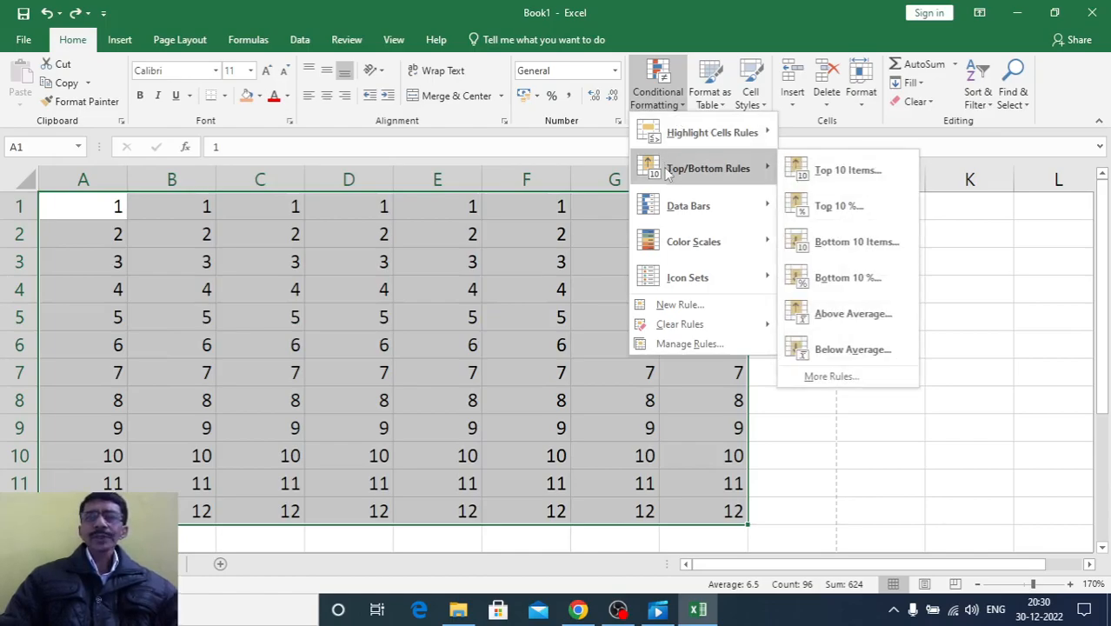
mouse_move(661, 207)
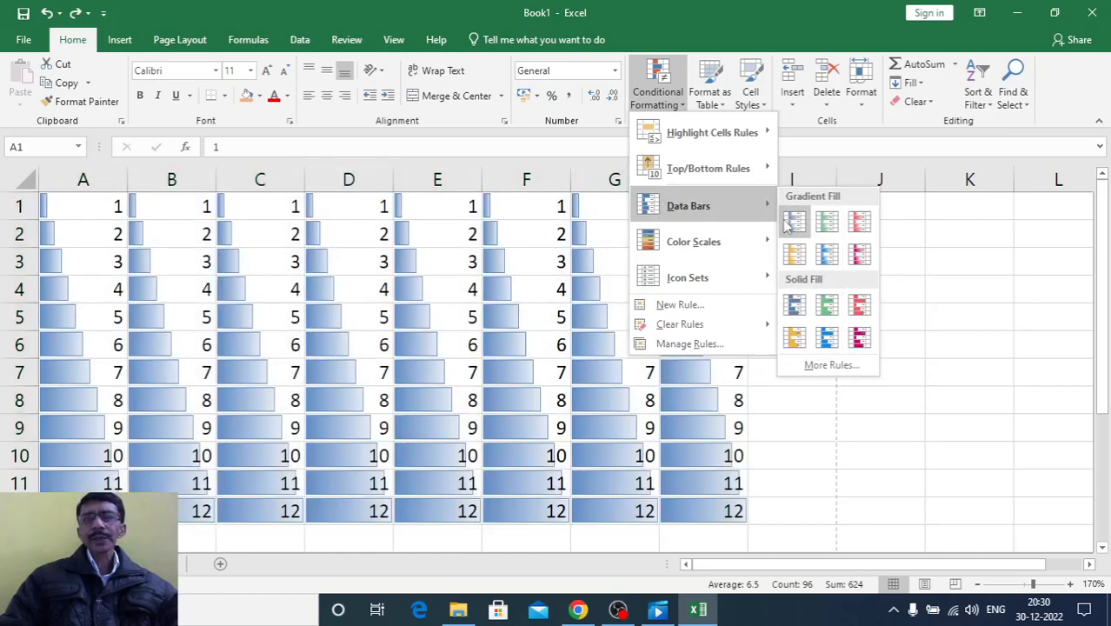
left_click(829, 258)
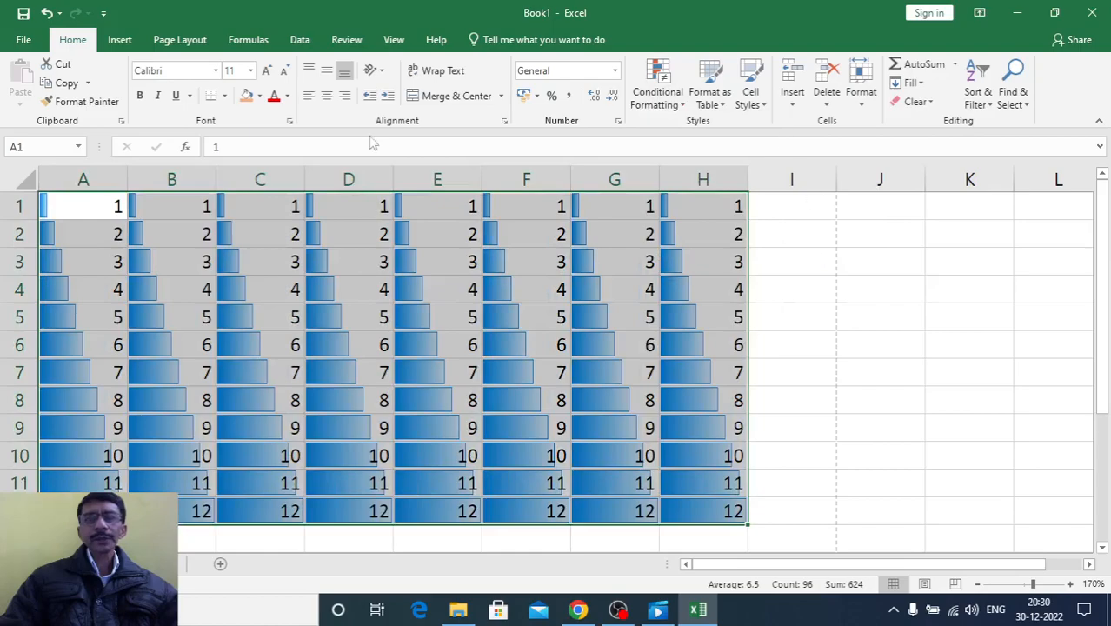
Test the data bars by changing cell H10 to 2
left_click(700, 458)
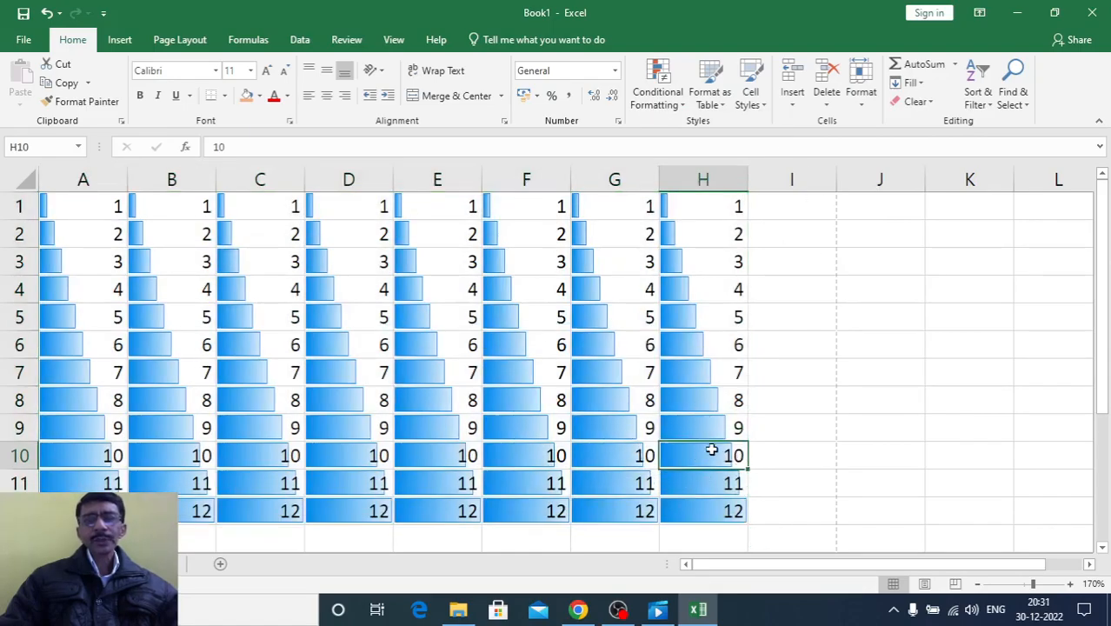
type("2")
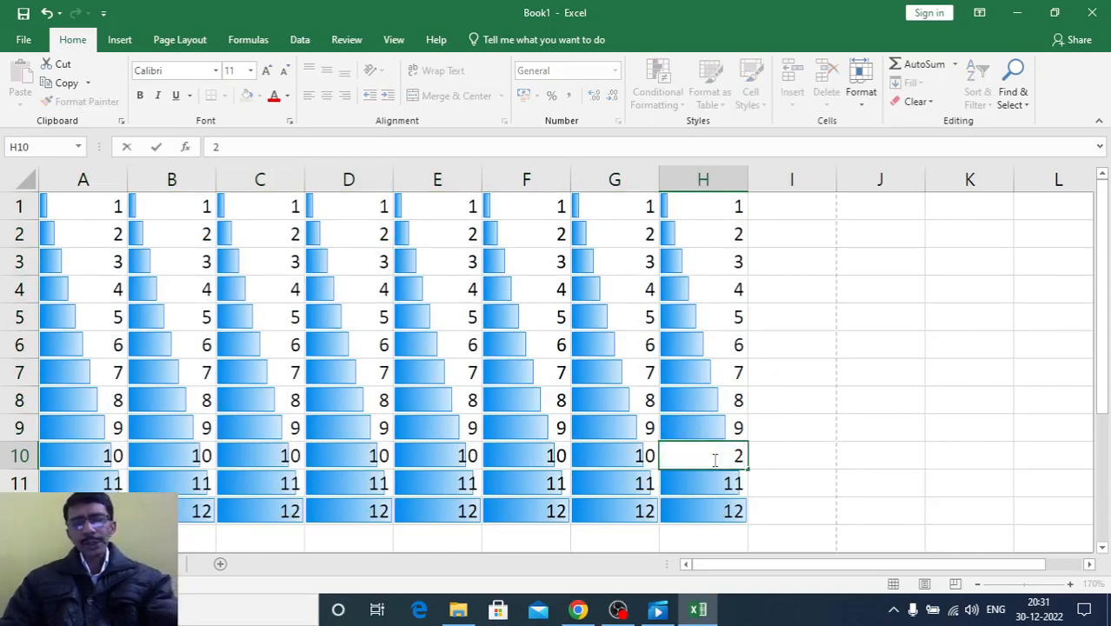
key("Return")
left_click(895, 450)
left_click(690, 456)
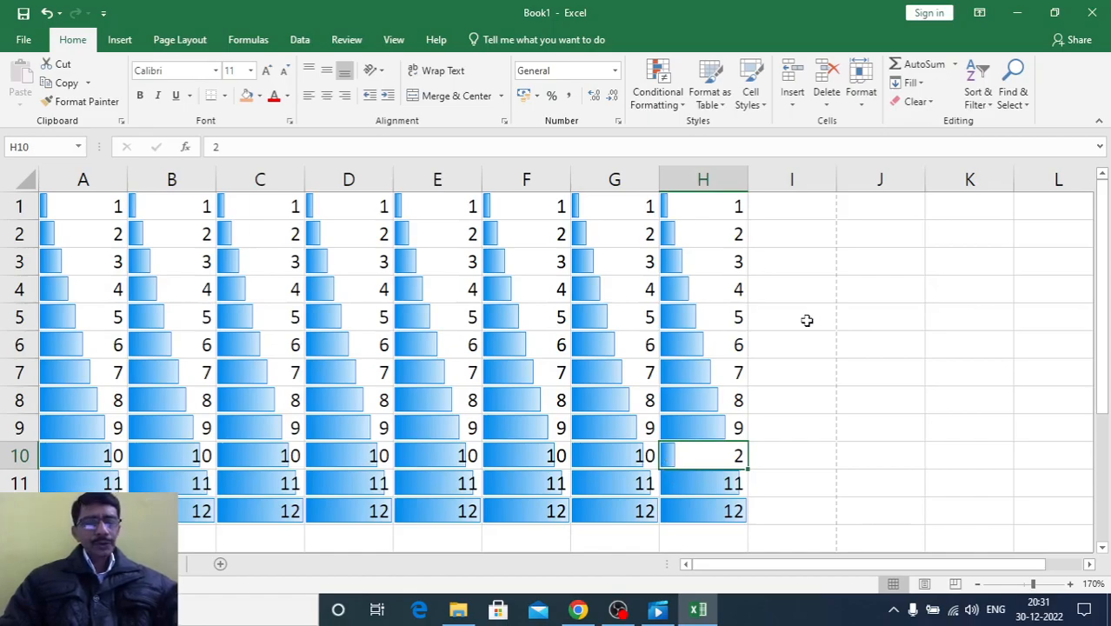
Undo the H10 edit and the data bars on the number grid
key("ctrl+z")
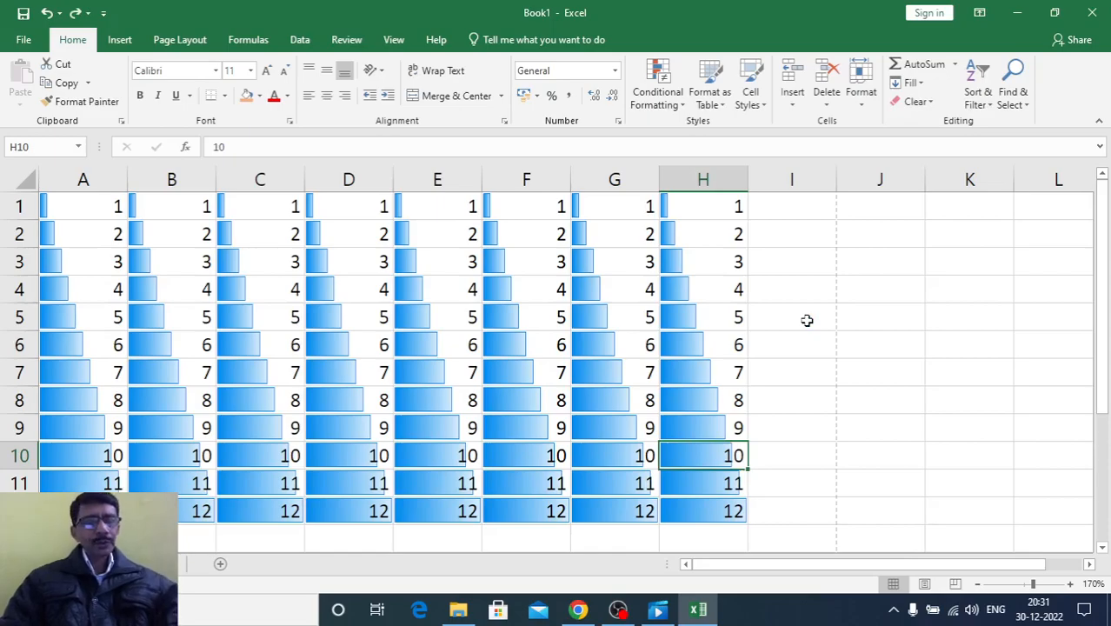
key("ctrl+z")
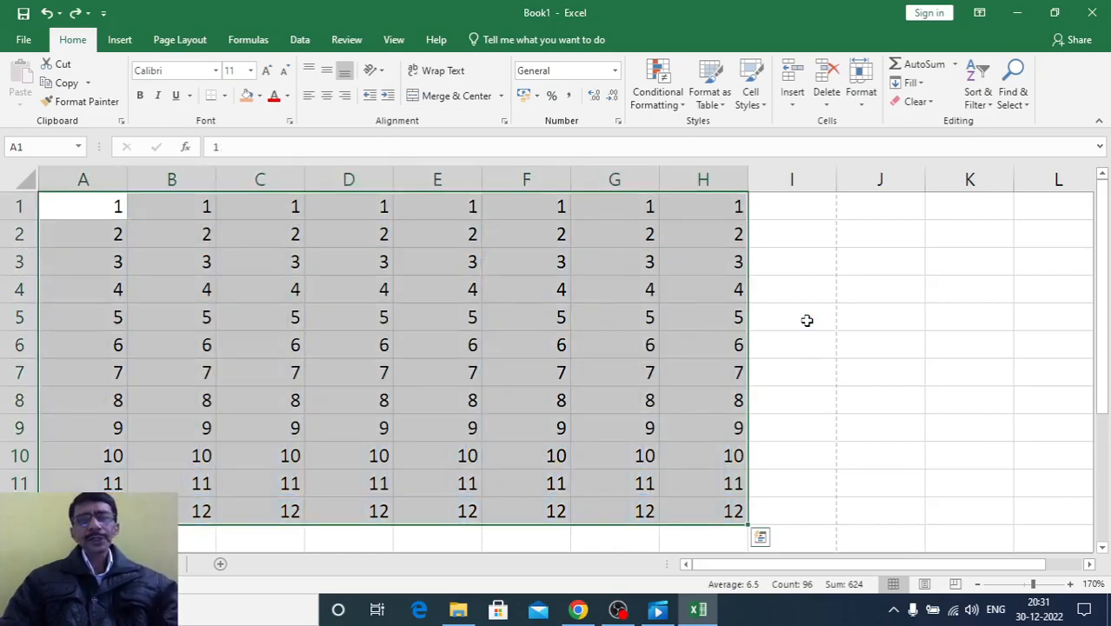
Apply the green-white-red color scale to the number grid A1:H12 and check it in the print preview
left_click(687, 107)
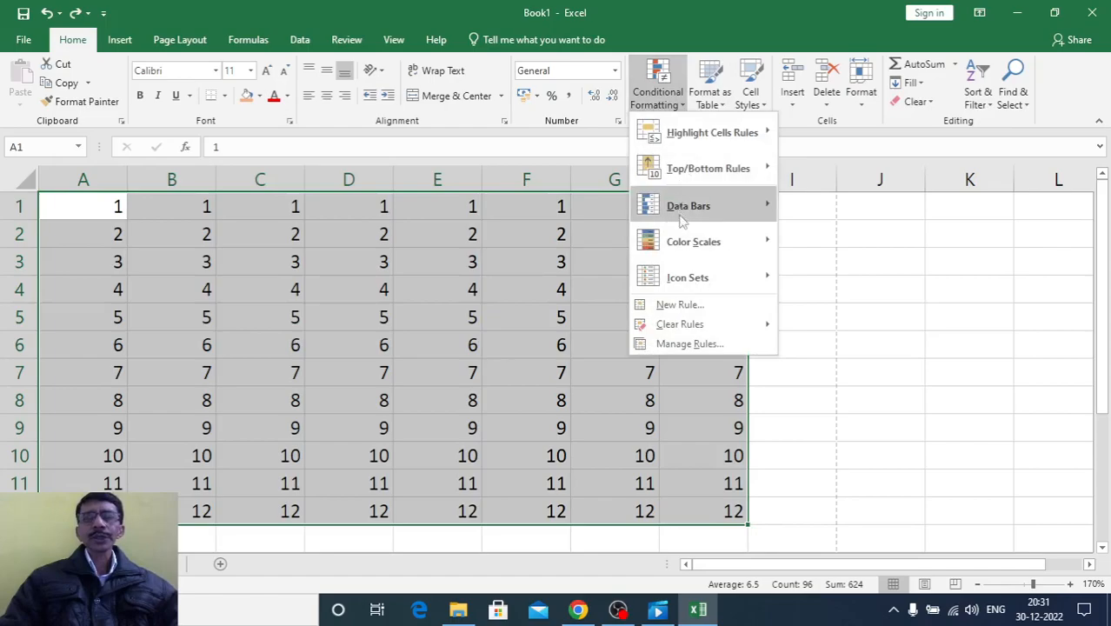
mouse_move(680, 249)
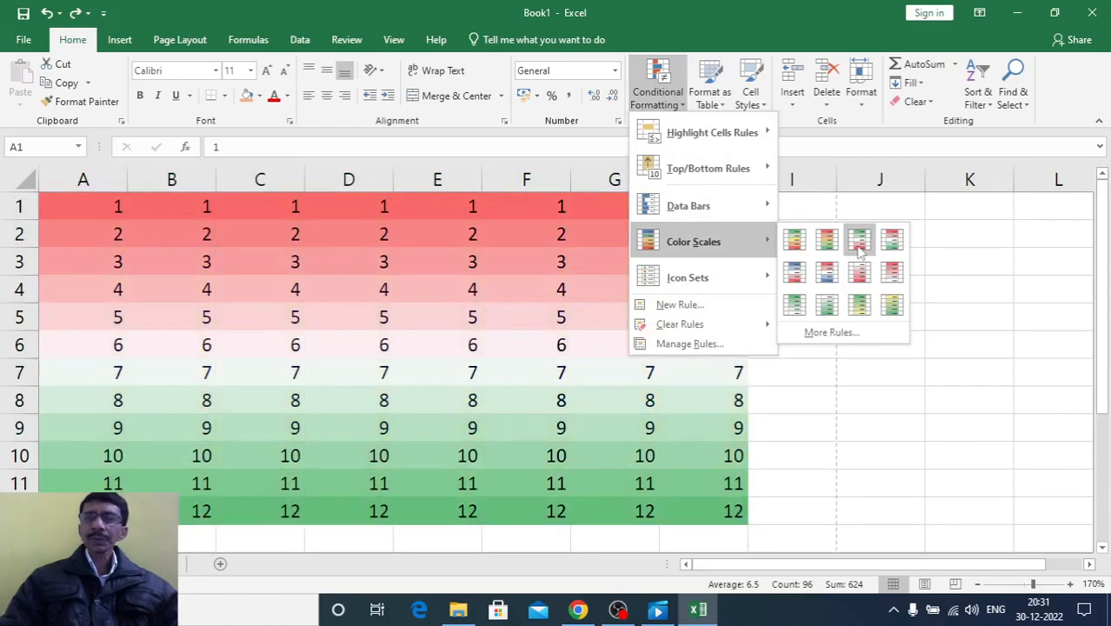
left_click(859, 247)
left_click(798, 394)
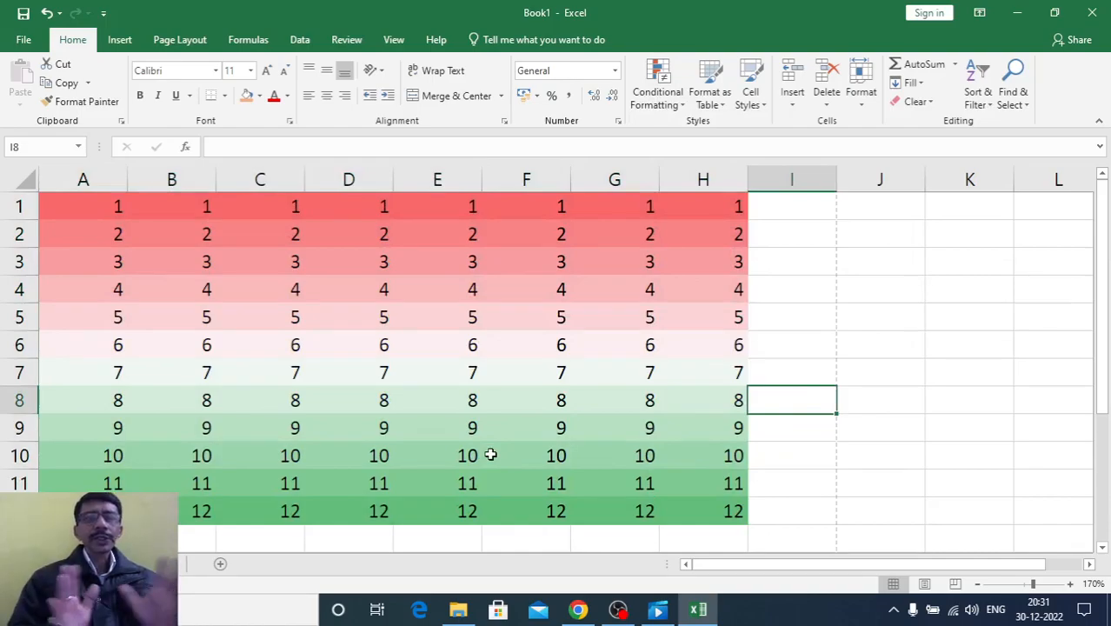
key("ctrl+p")
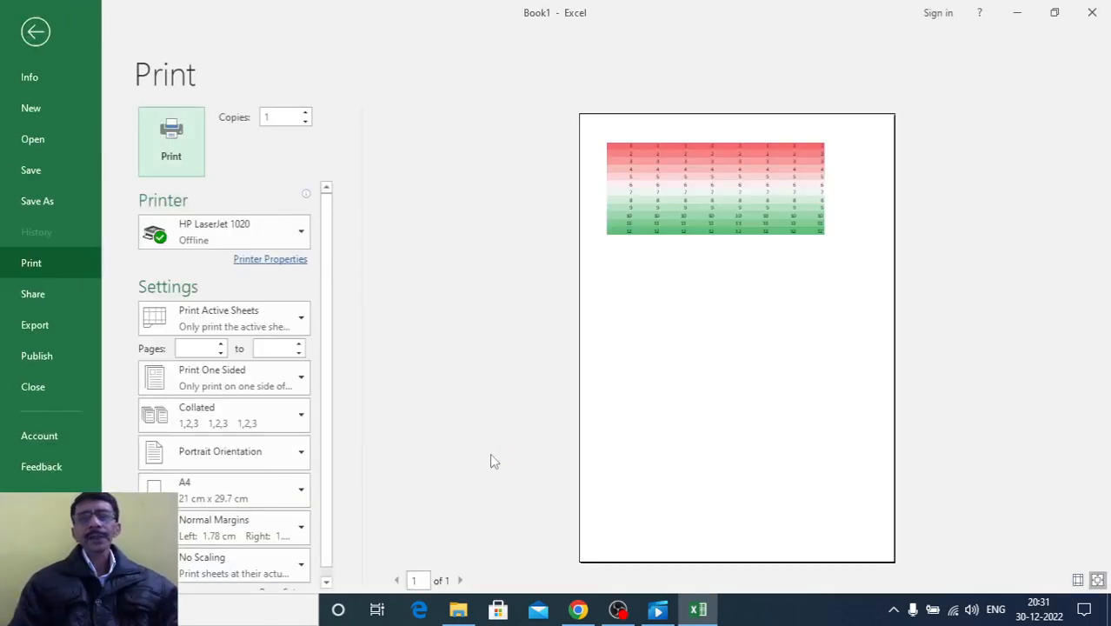
key("Escape")
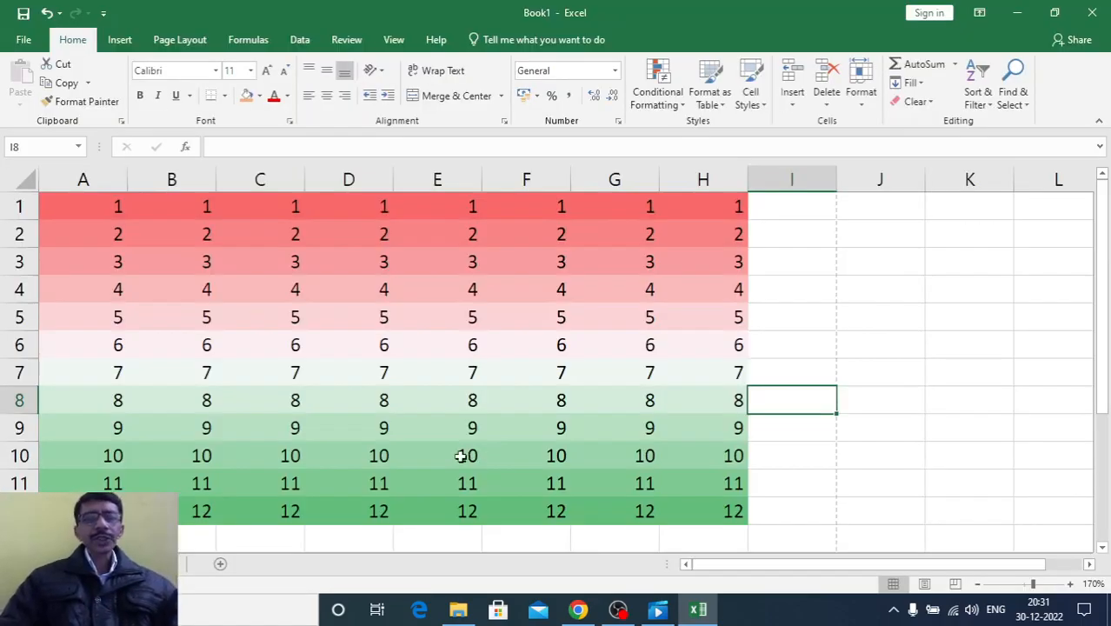
Test the color scale by changing cell E10 to 1
left_click(452, 461)
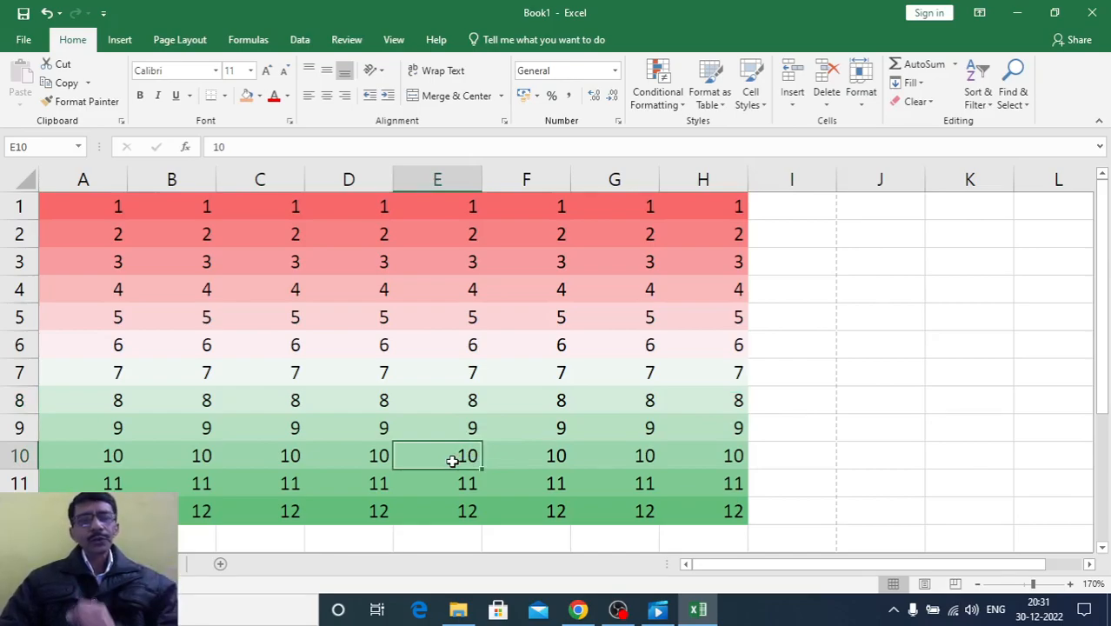
type("1")
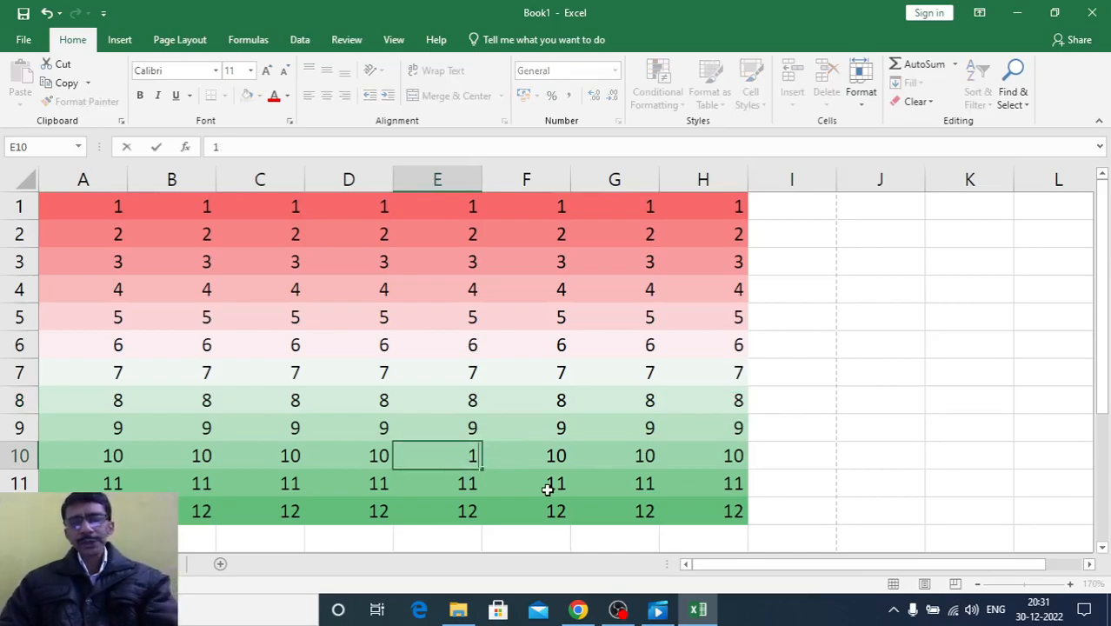
key("Return")
Undo the E10 edit and the color scale on the number grid
left_click(613, 427)
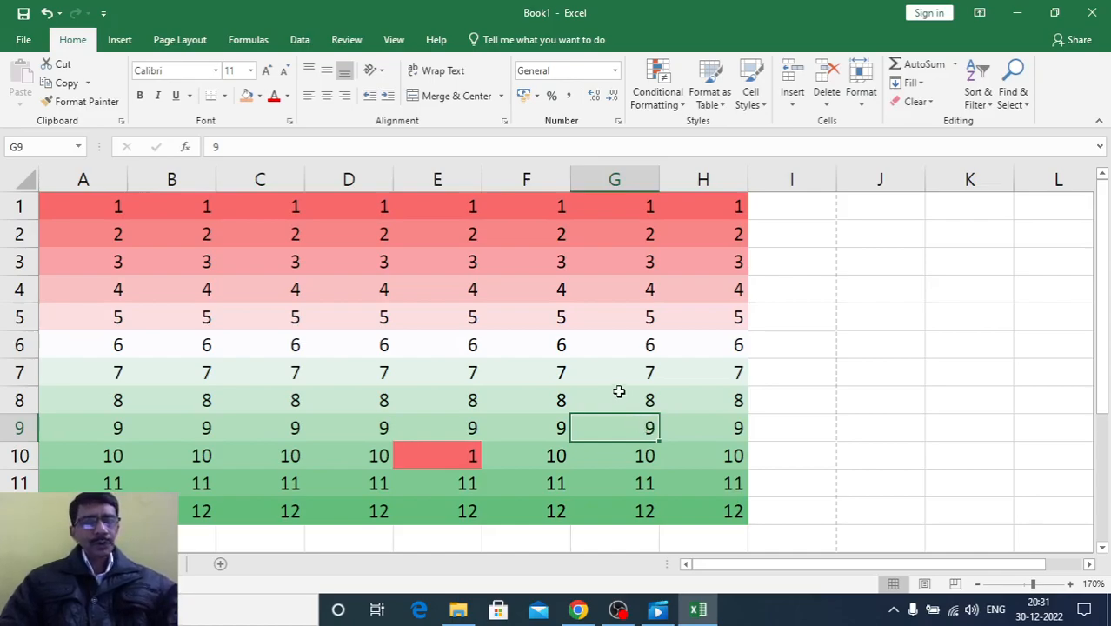
key("ctrl+z")
key("ctrl+z")
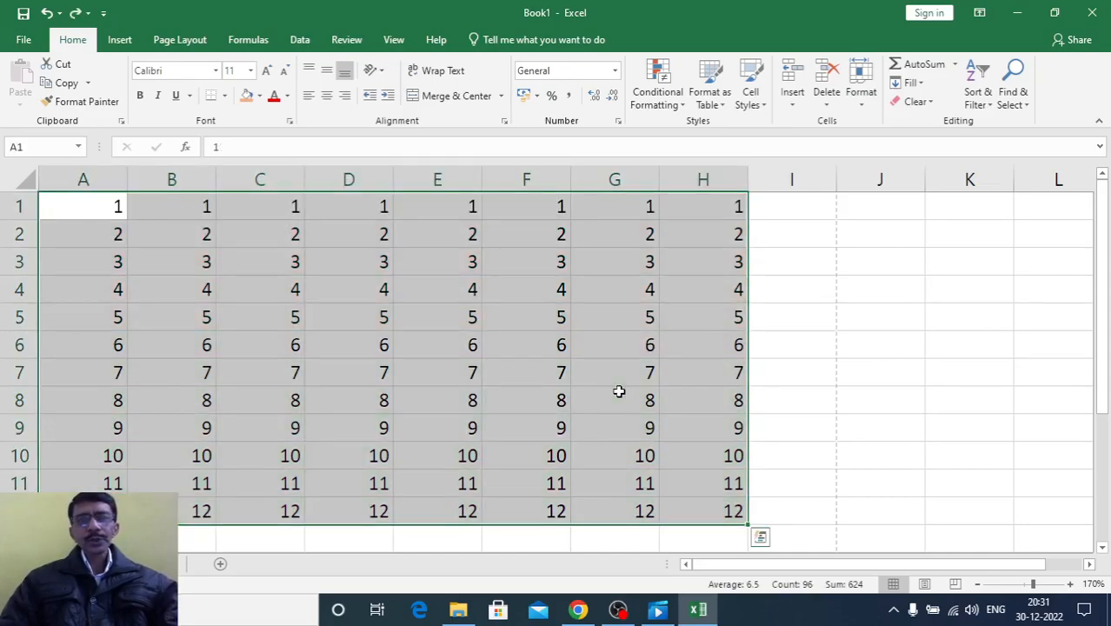
Apply the directional icon set with four colored arrows to the number grid A1:H12
left_click(683, 104)
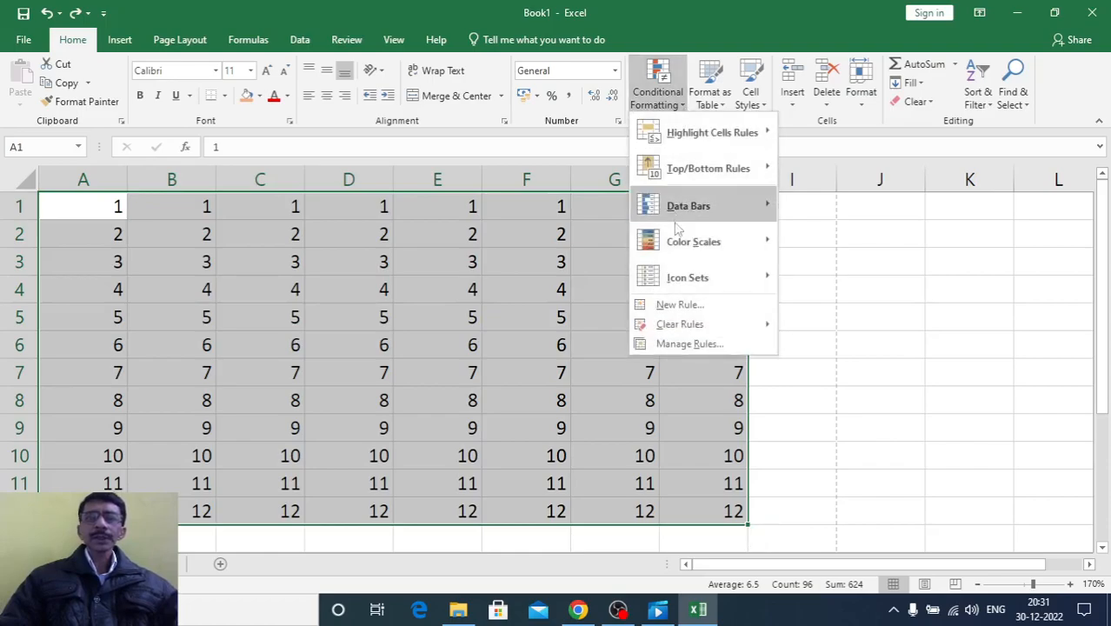
mouse_move(677, 288)
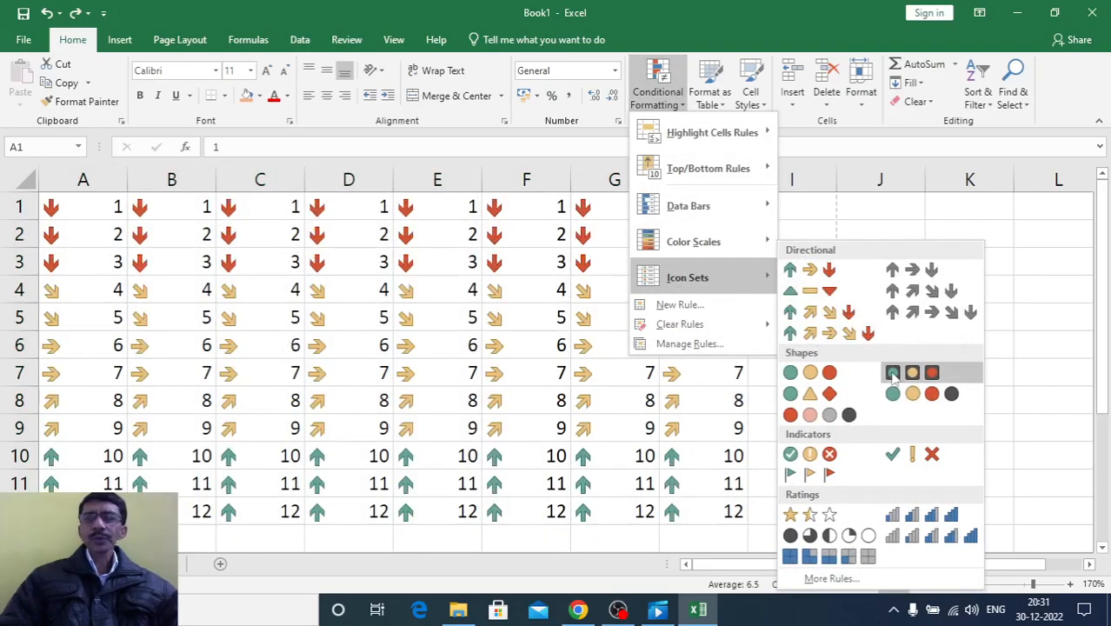
left_click(828, 314)
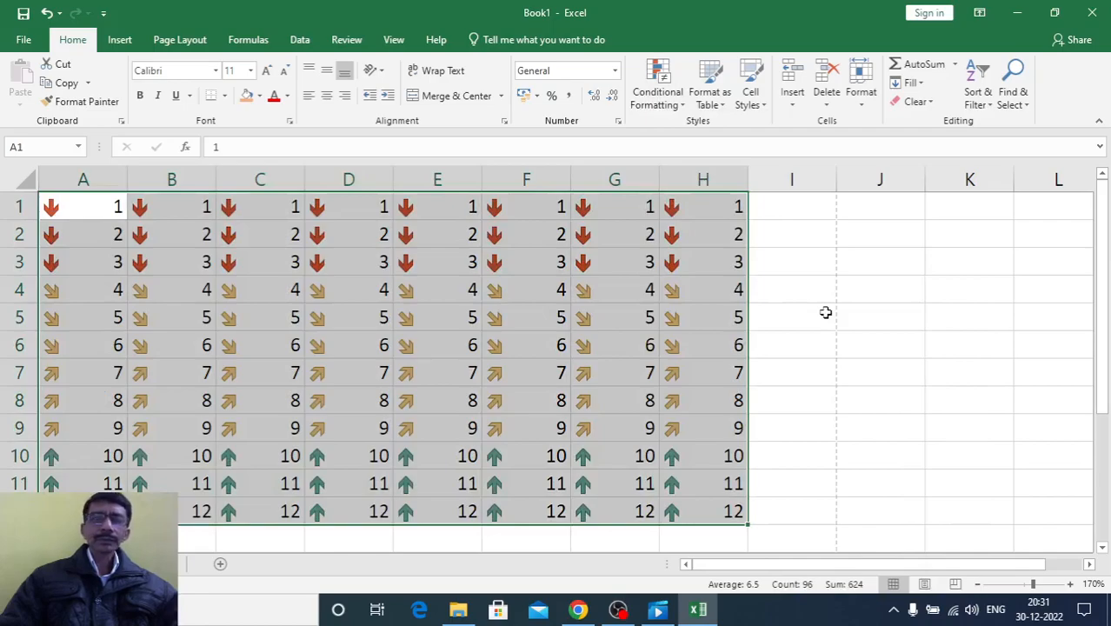
left_click(788, 403)
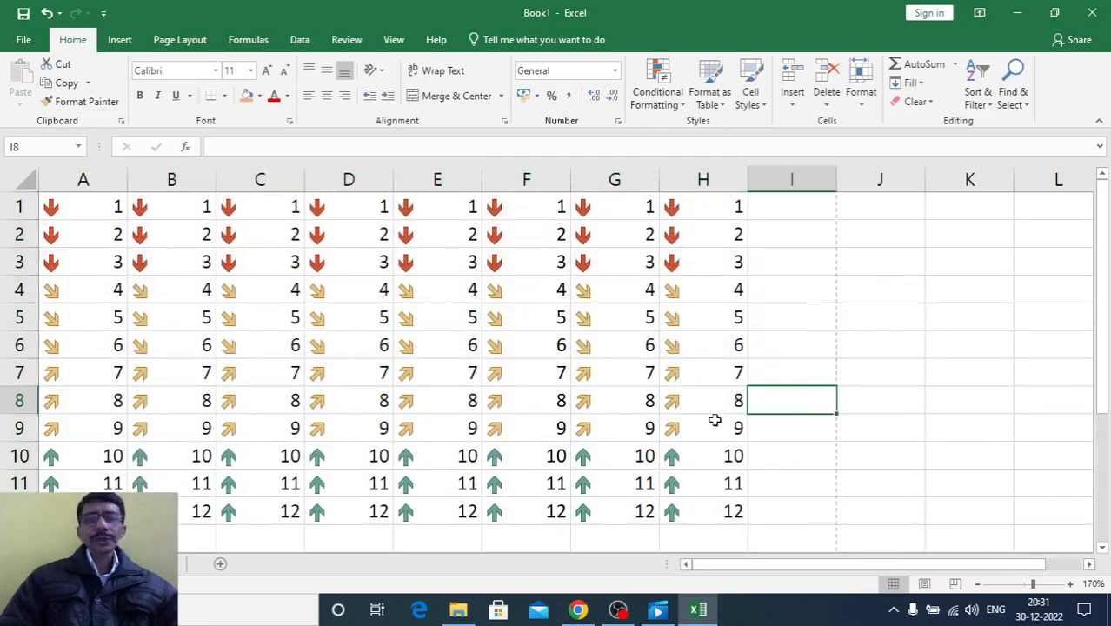
Test the arrow icons by changing cell G10 to 1
left_click(591, 458)
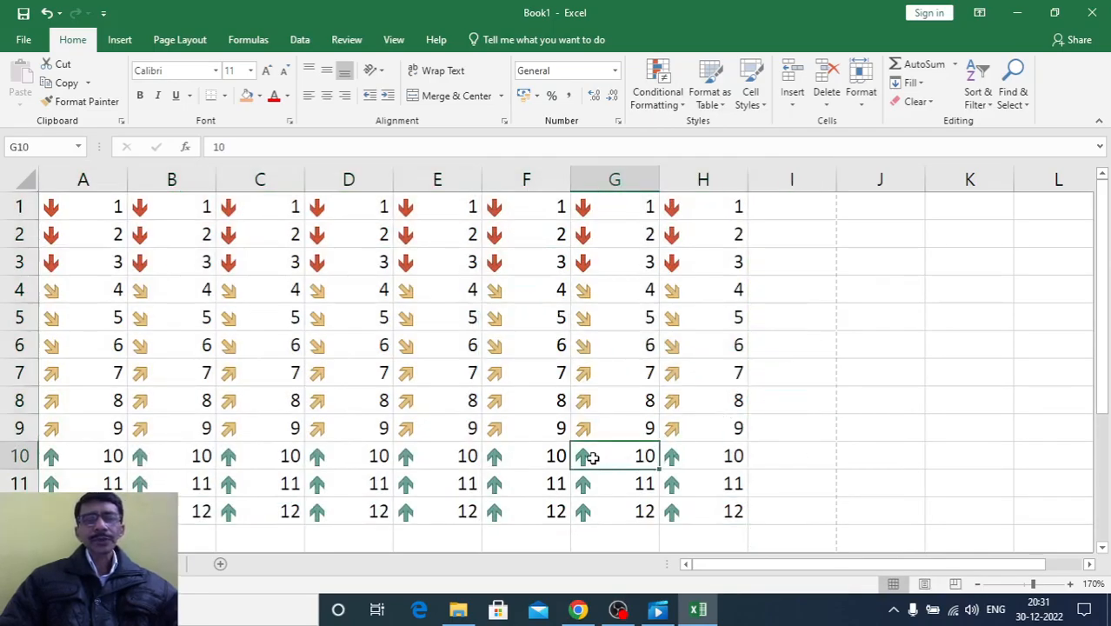
type("1")
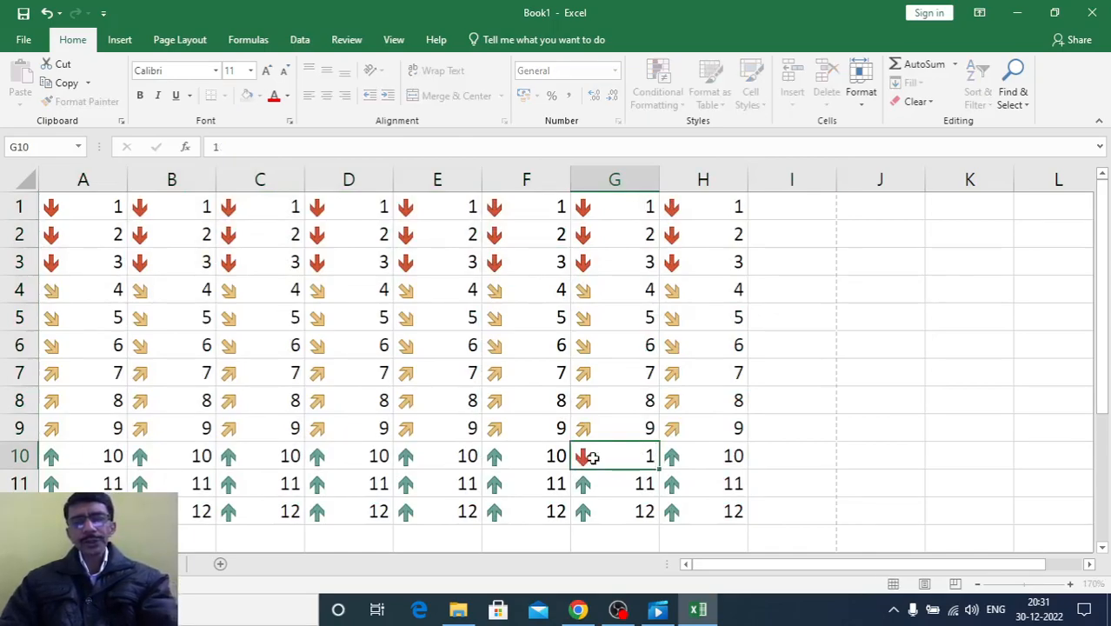
key("Return")
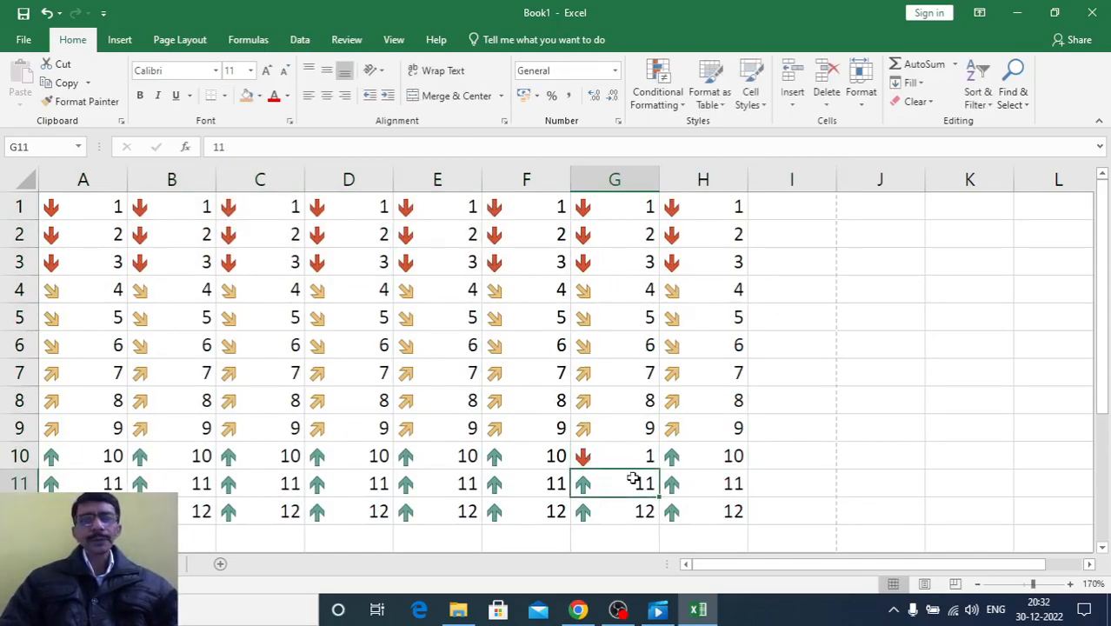
Undo the G10 edit and the arrow icon set on the number grid
left_click(770, 427)
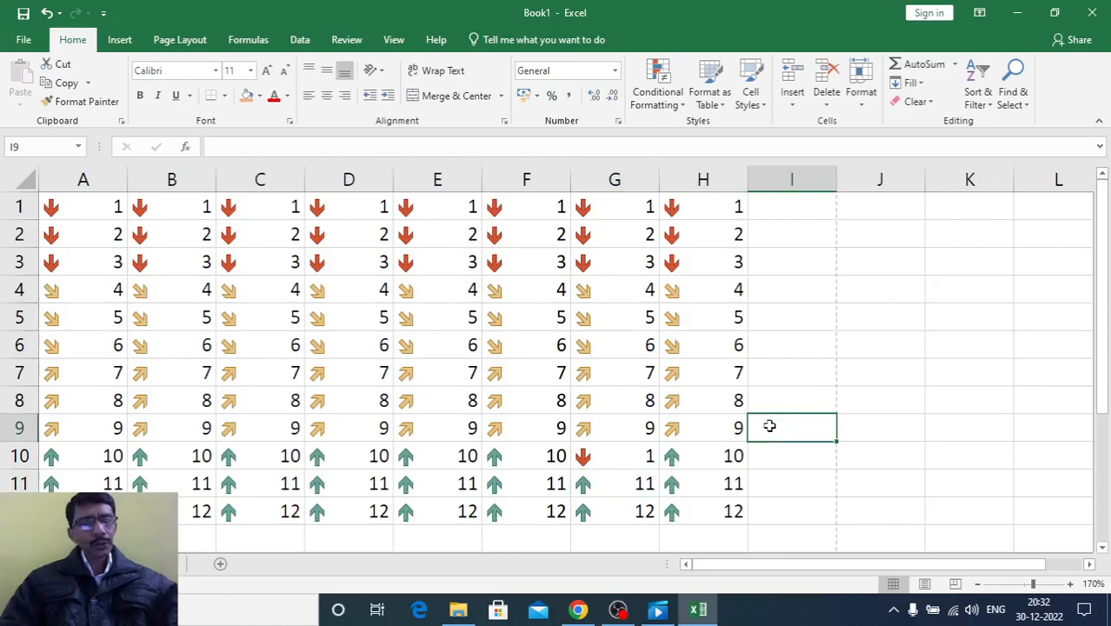
key("ctrl+z")
key("ctrl+z")
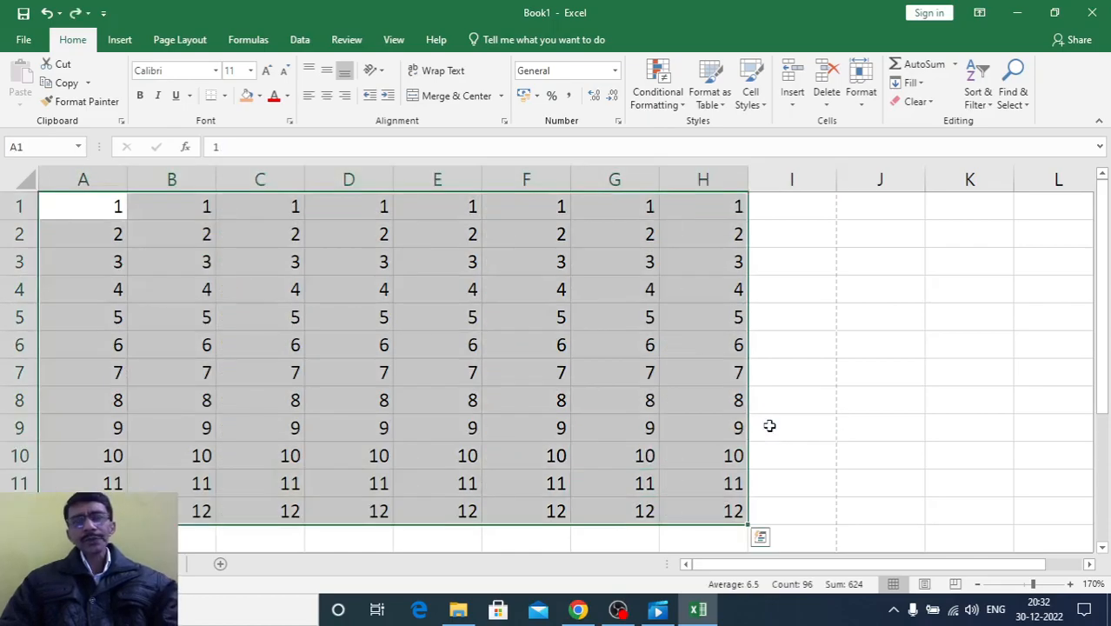
left_click(670, 100)
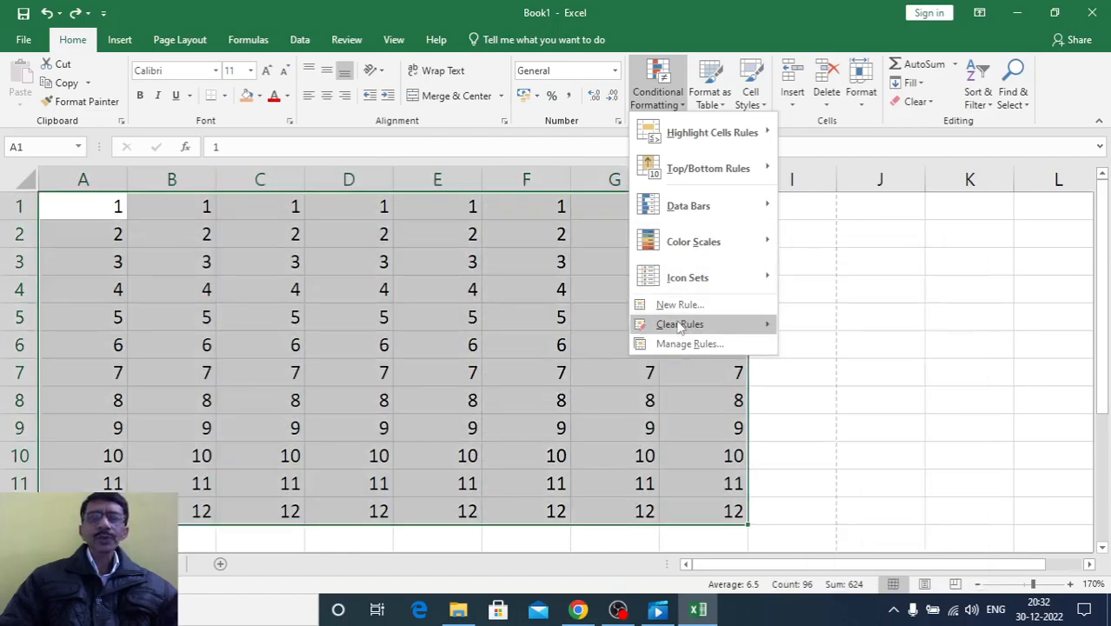
mouse_move(680, 324)
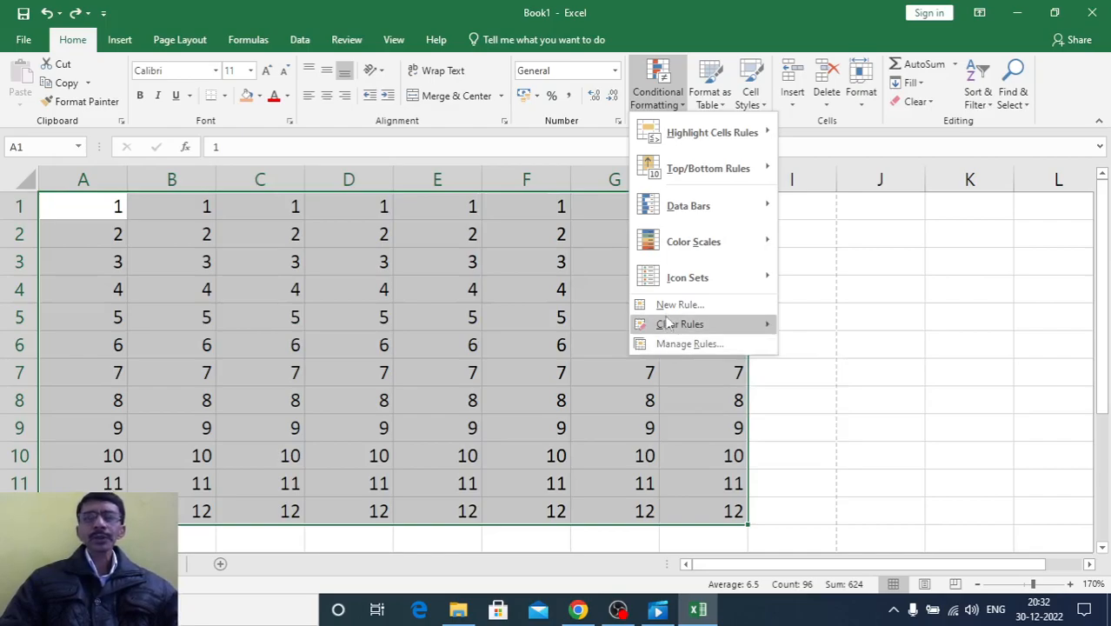
left_click(796, 219)
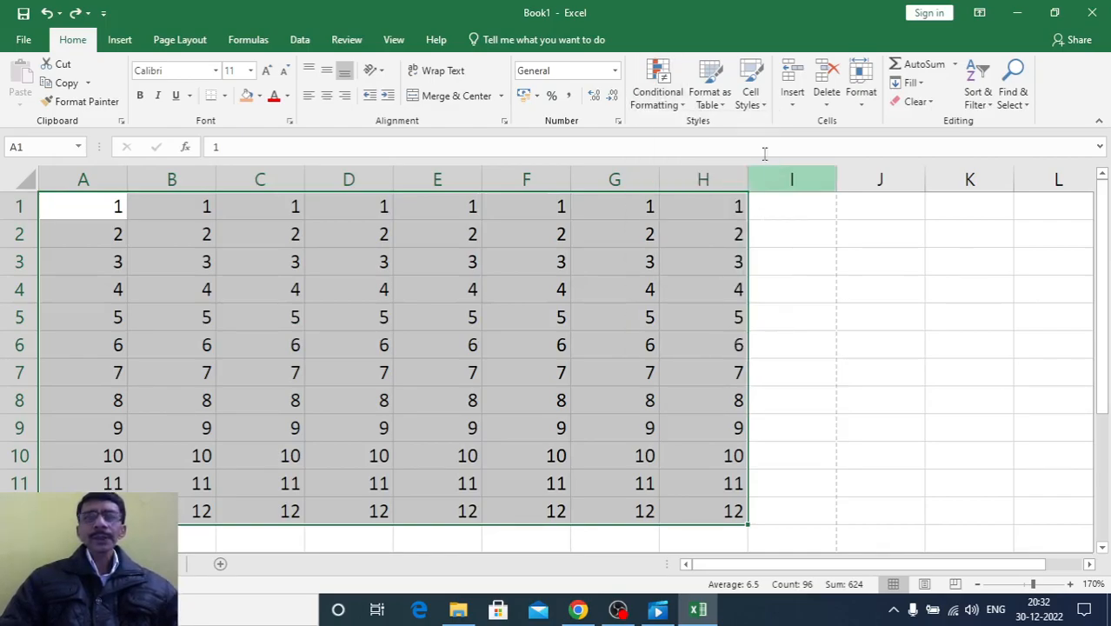
Format the number grid as a table in the orange Light style with a solid header row, reselecting $A$1:$H$12 as data without existing headers
left_click(711, 97)
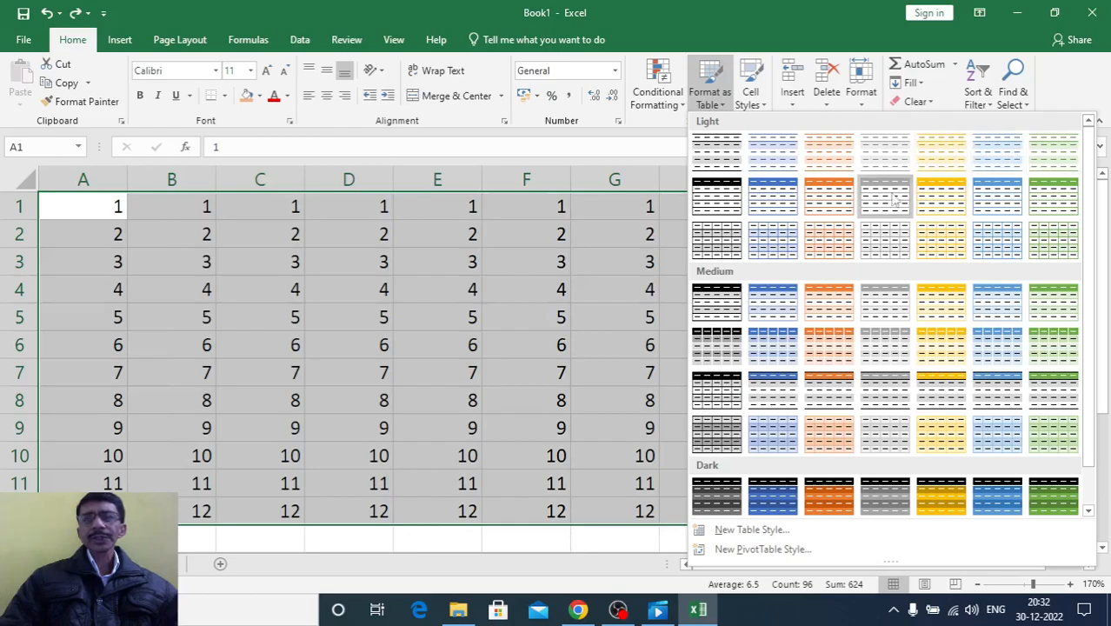
left_click(831, 198)
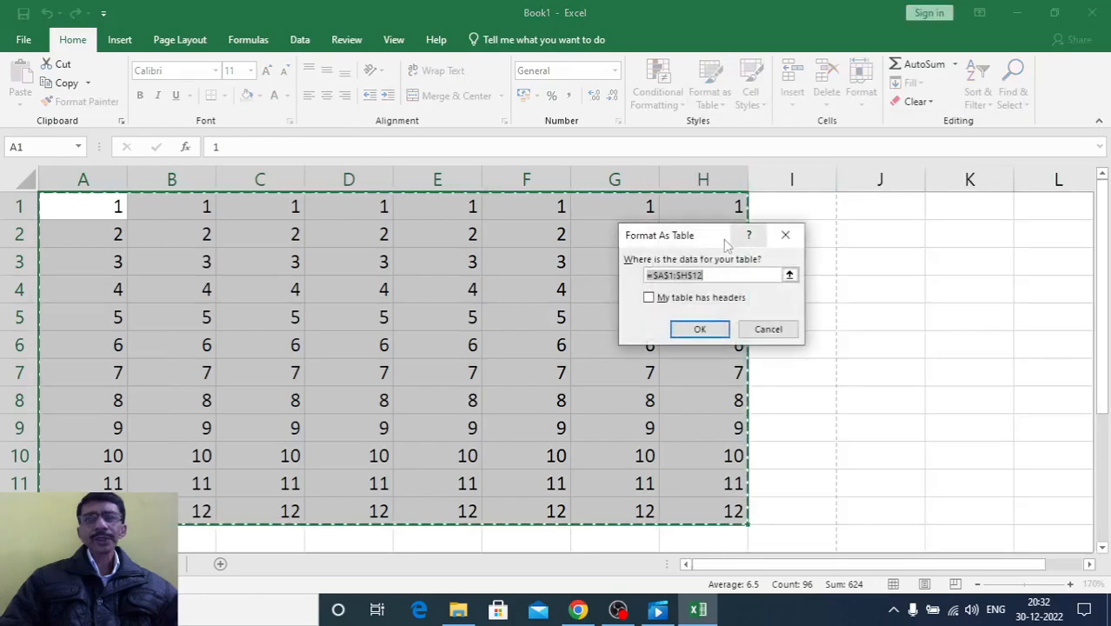
left_click_drag(697, 235, 829, 223)
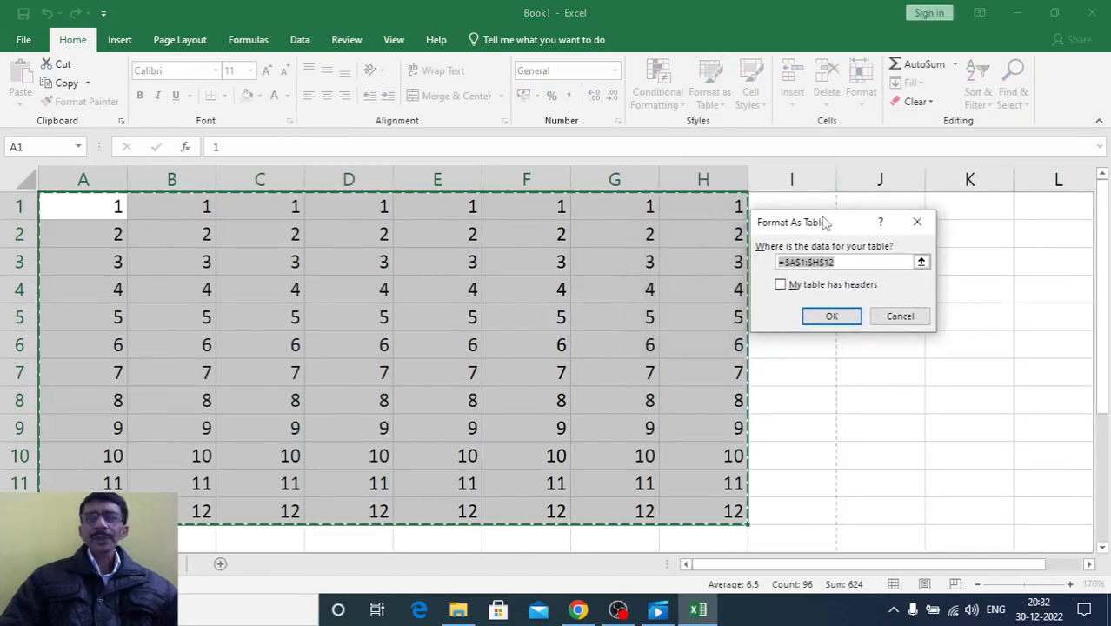
left_click(843, 262)
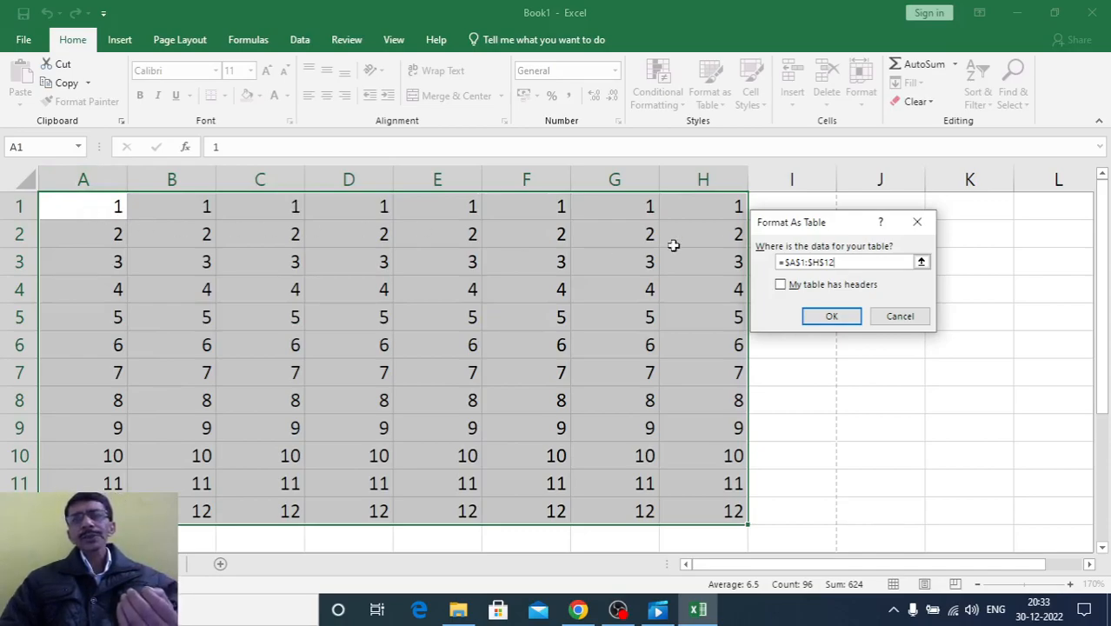
left_click_drag(838, 261, 804, 266)
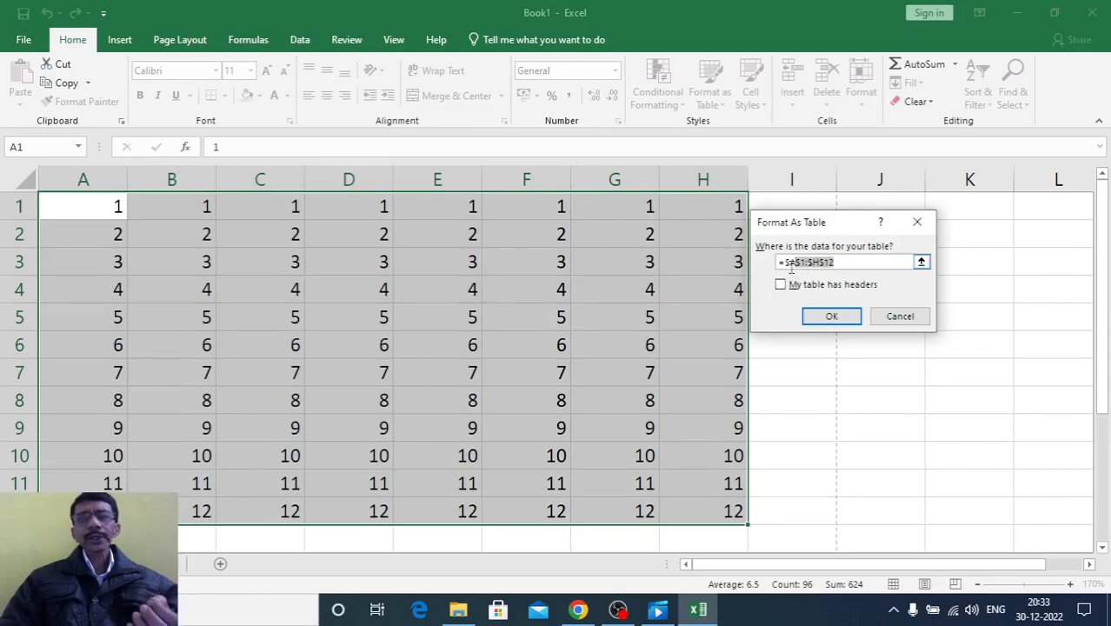
left_click(95, 203)
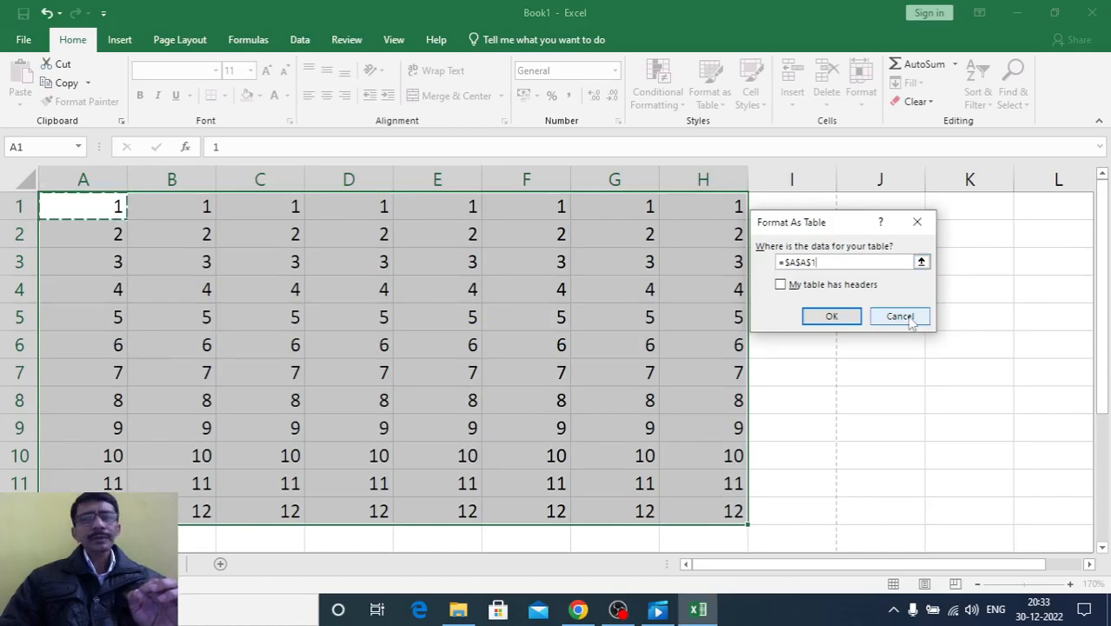
left_click_drag(836, 261, 720, 264)
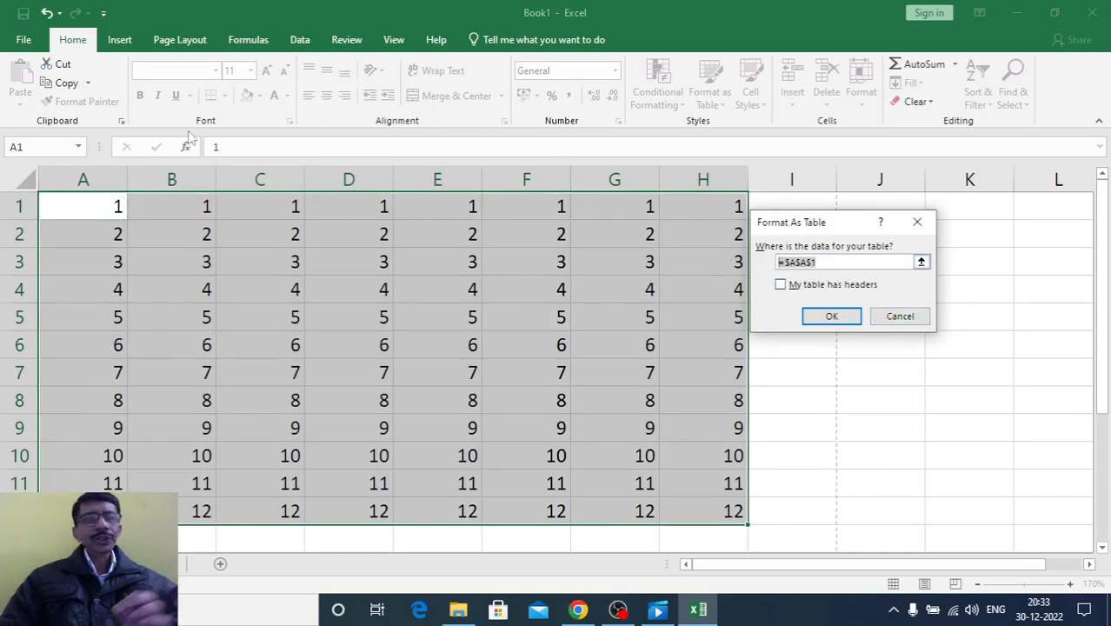
left_click_drag(76, 202, 727, 518)
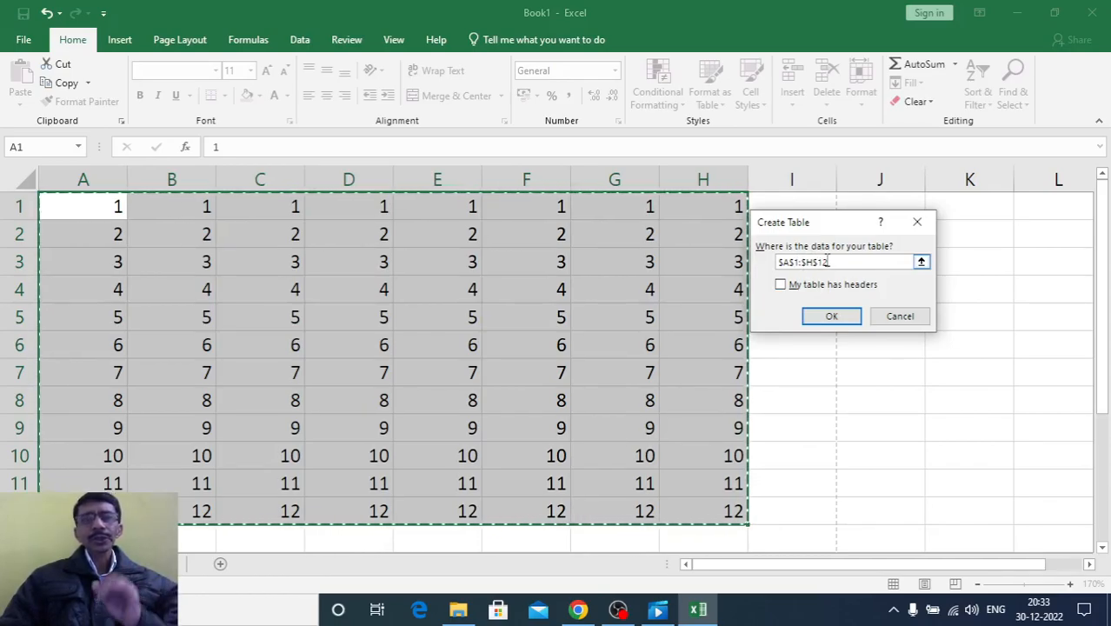
left_click(830, 317)
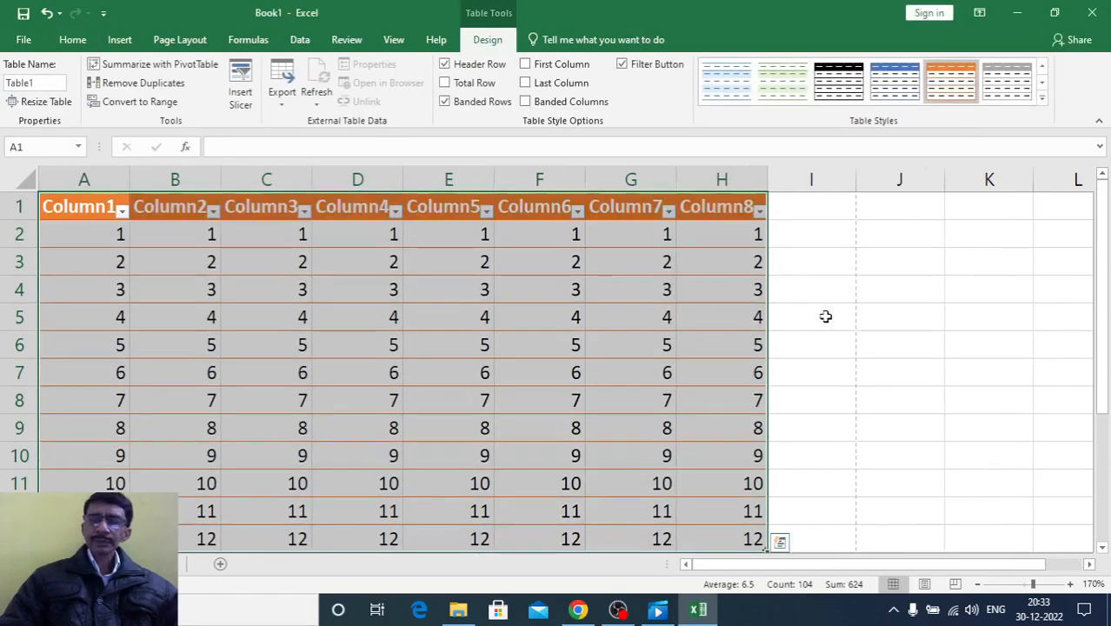
left_click(786, 345)
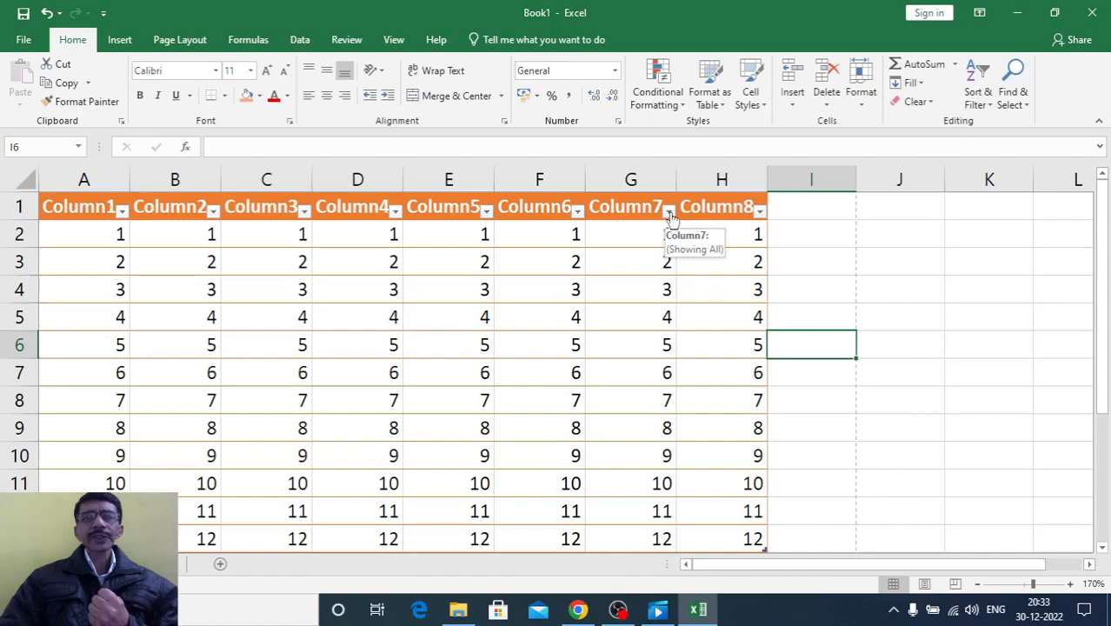
Filter Column5 of the table to hide the rows with values 3 and 8
left_click(487, 211)
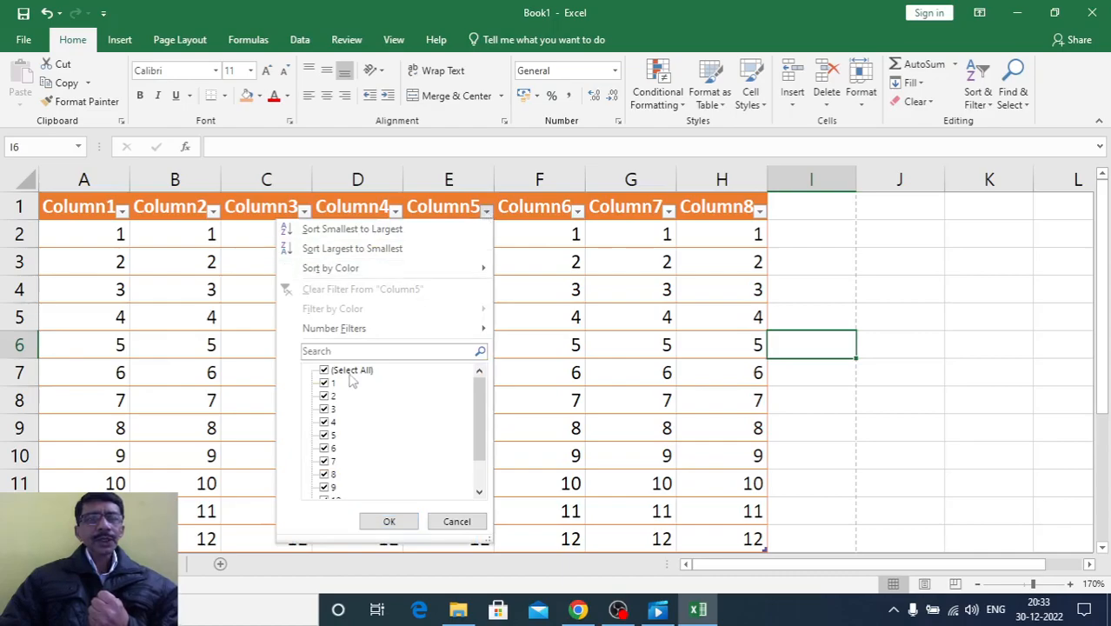
left_click(329, 409)
left_click(331, 474)
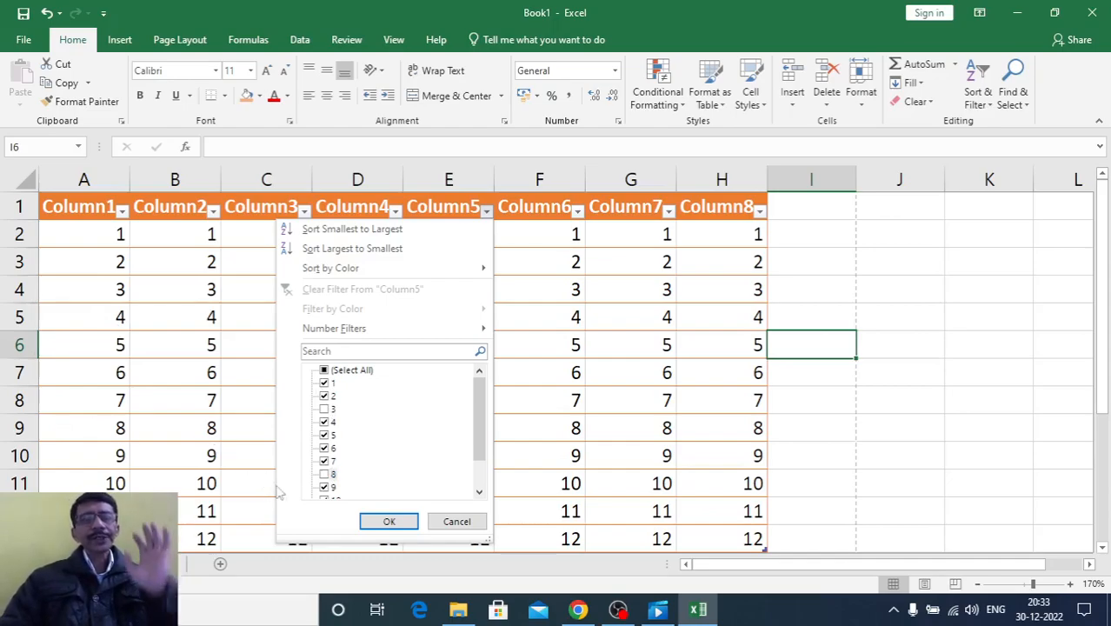
left_click(389, 522)
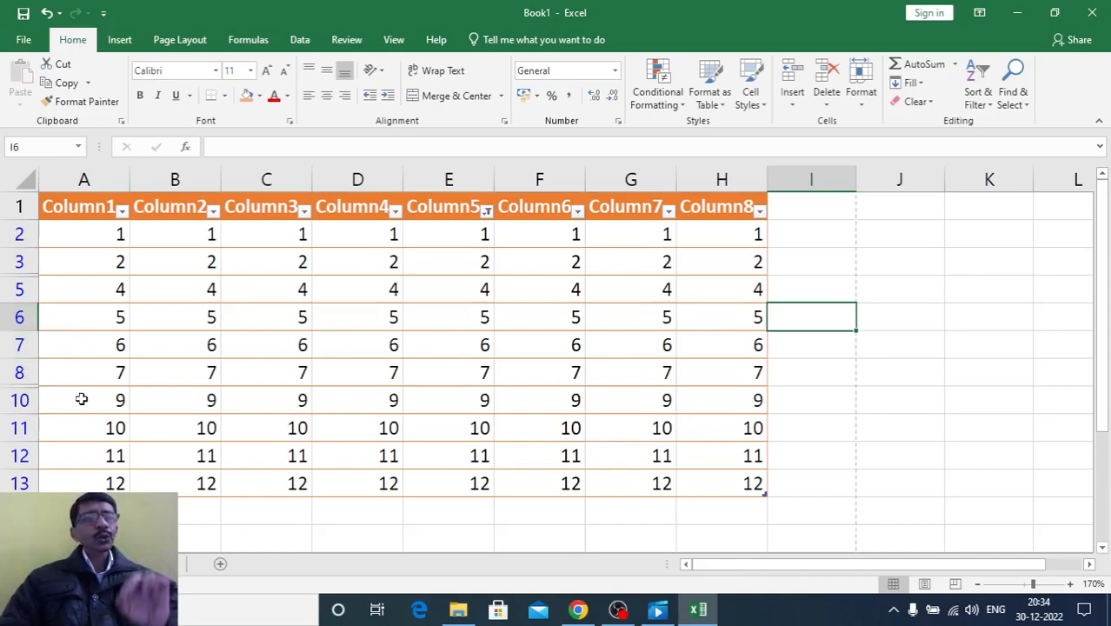
left_click(81, 237)
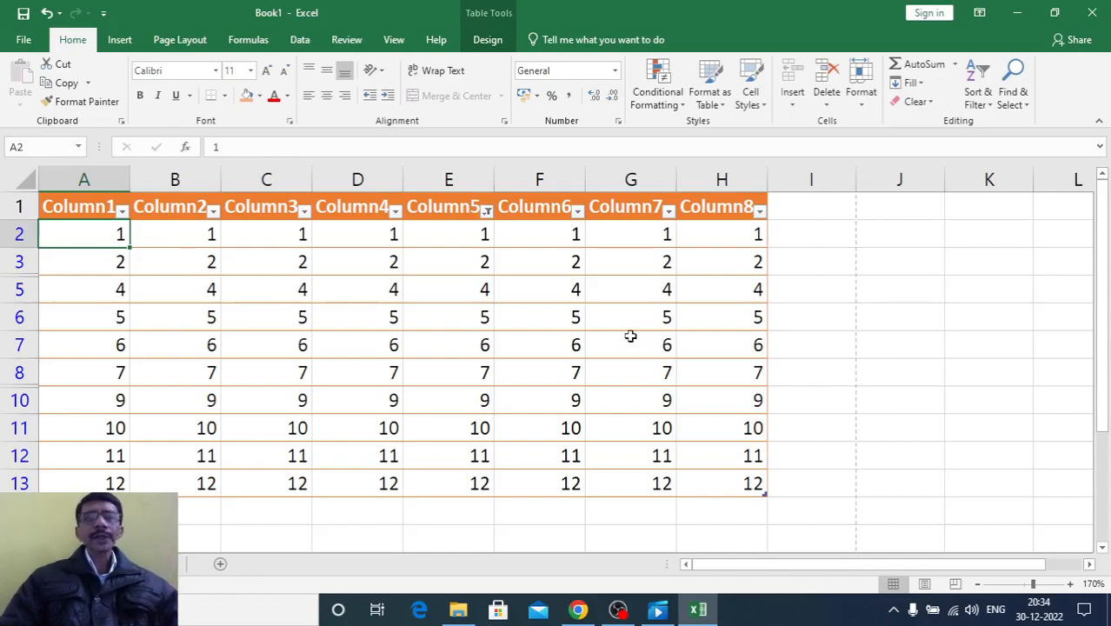
left_click(487, 212)
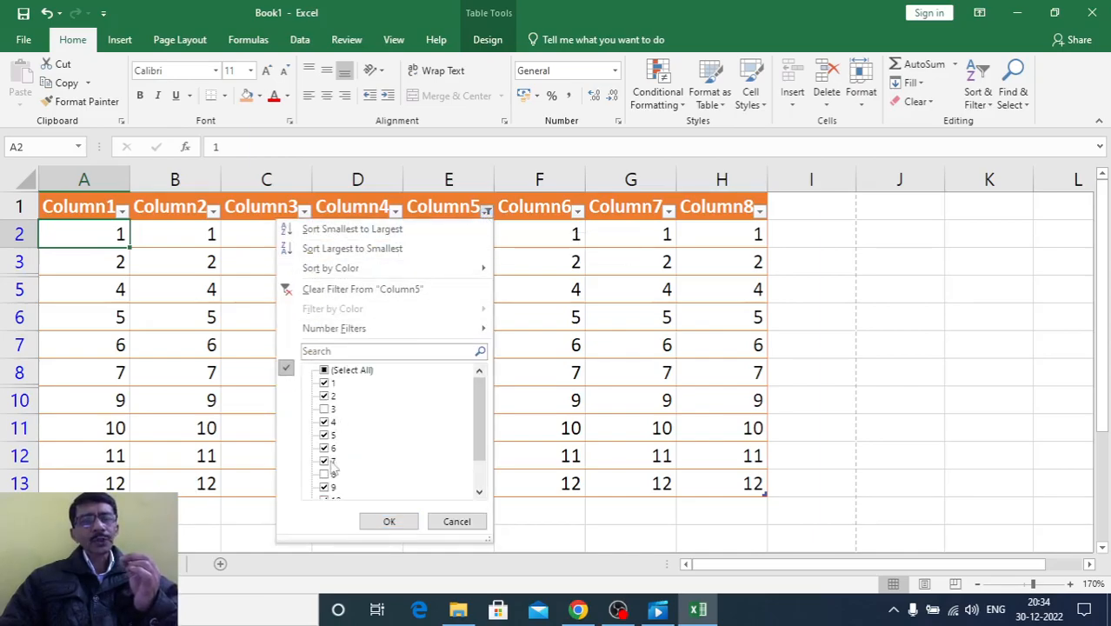
left_click(462, 525)
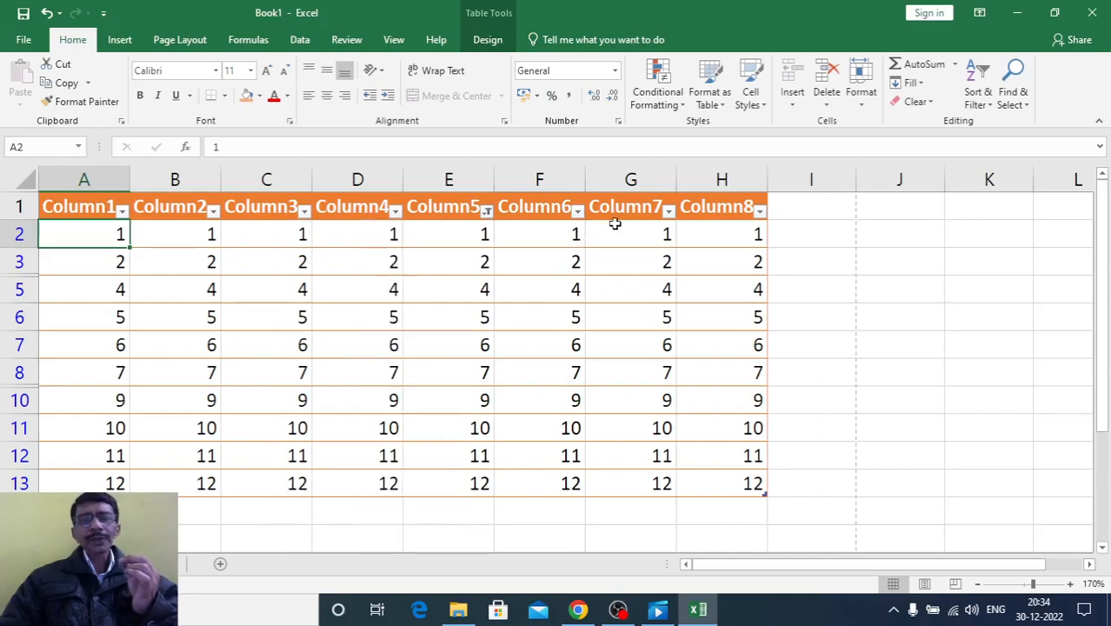
left_click(668, 212)
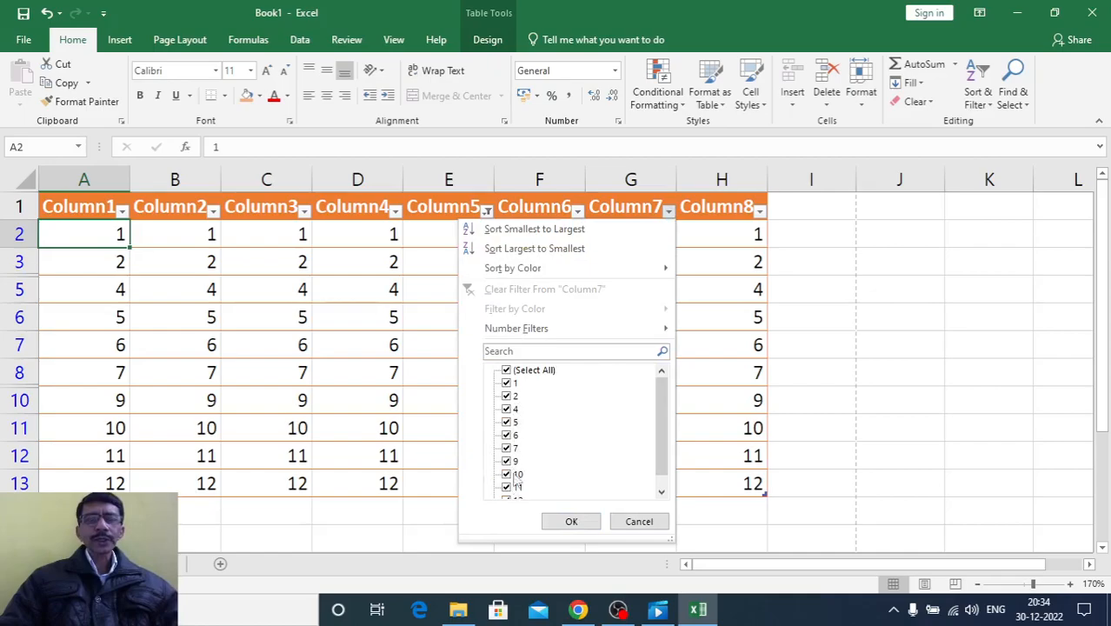
left_click(639, 521)
Include the values 3 and 8 in the Column5 filter again so that all rows are shown
left_click(487, 212)
left_click(328, 408)
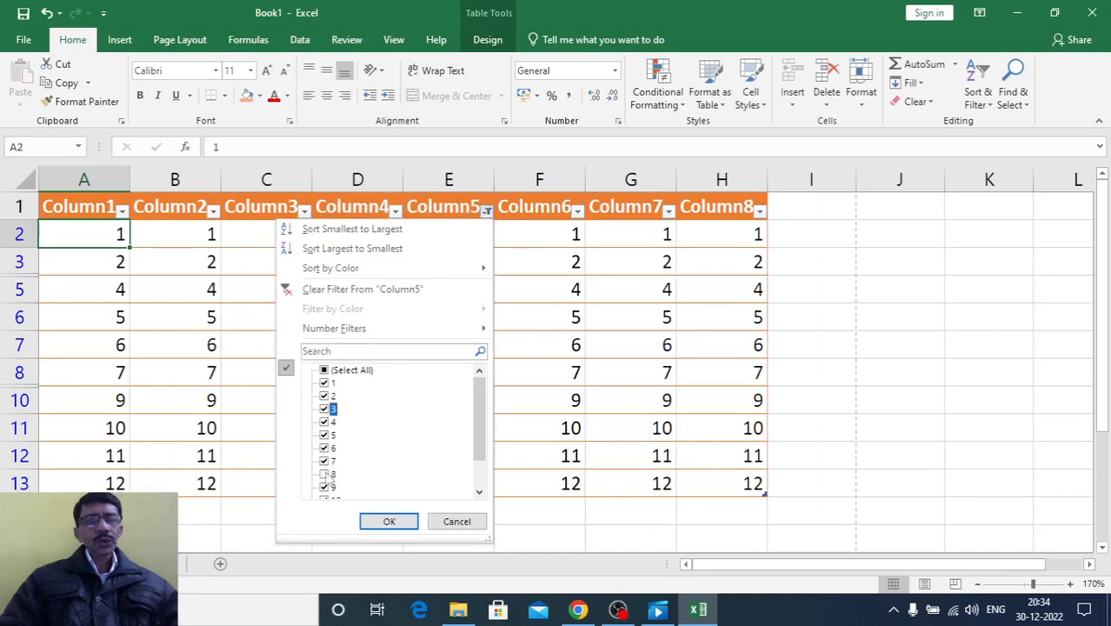
left_click(328, 474)
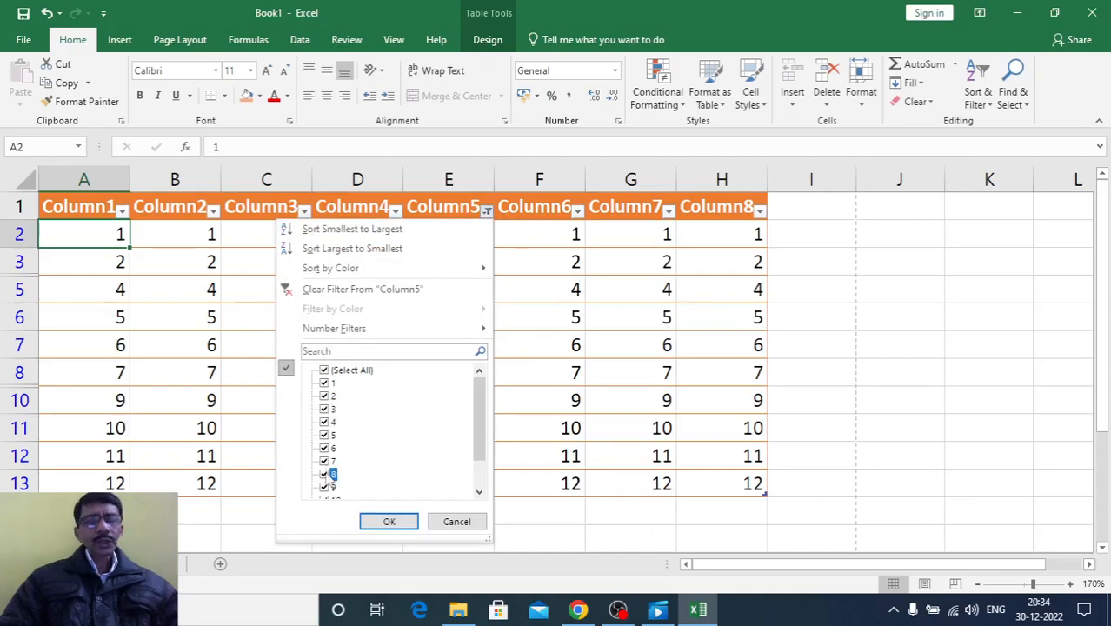
left_click(387, 521)
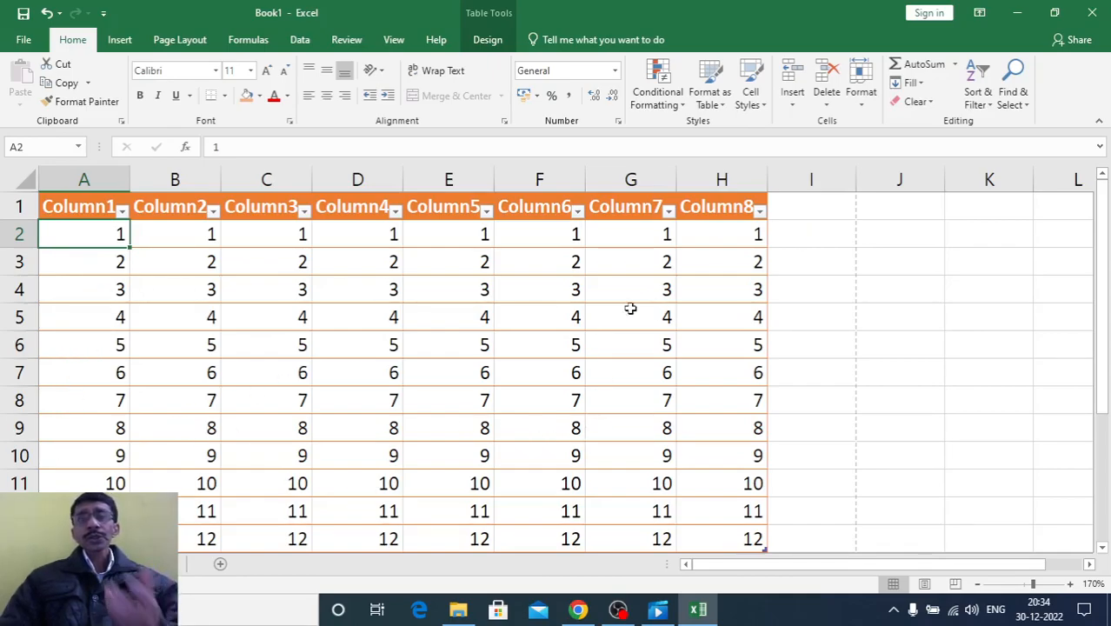
Look over the available table styles and check the print preview of the formatted table
left_click(720, 103)
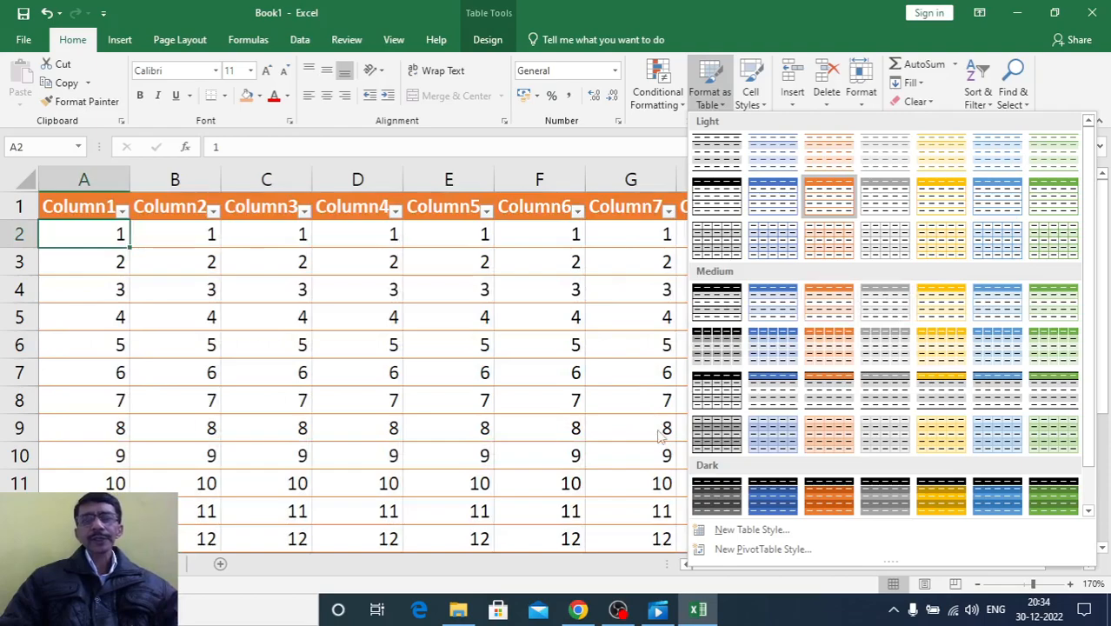
key("Escape")
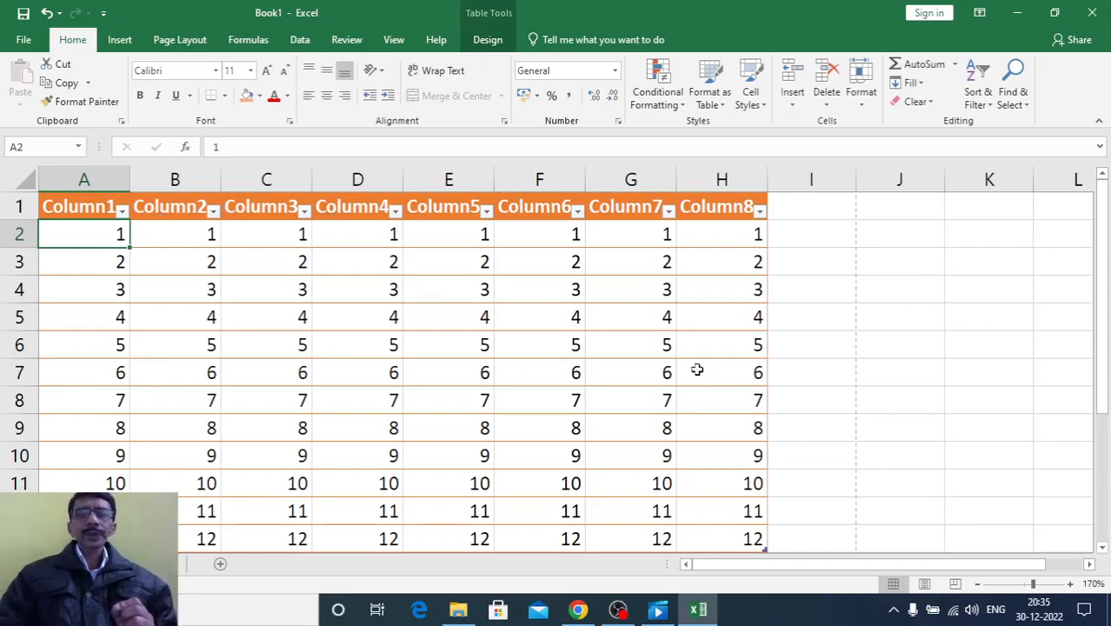
left_click(558, 372)
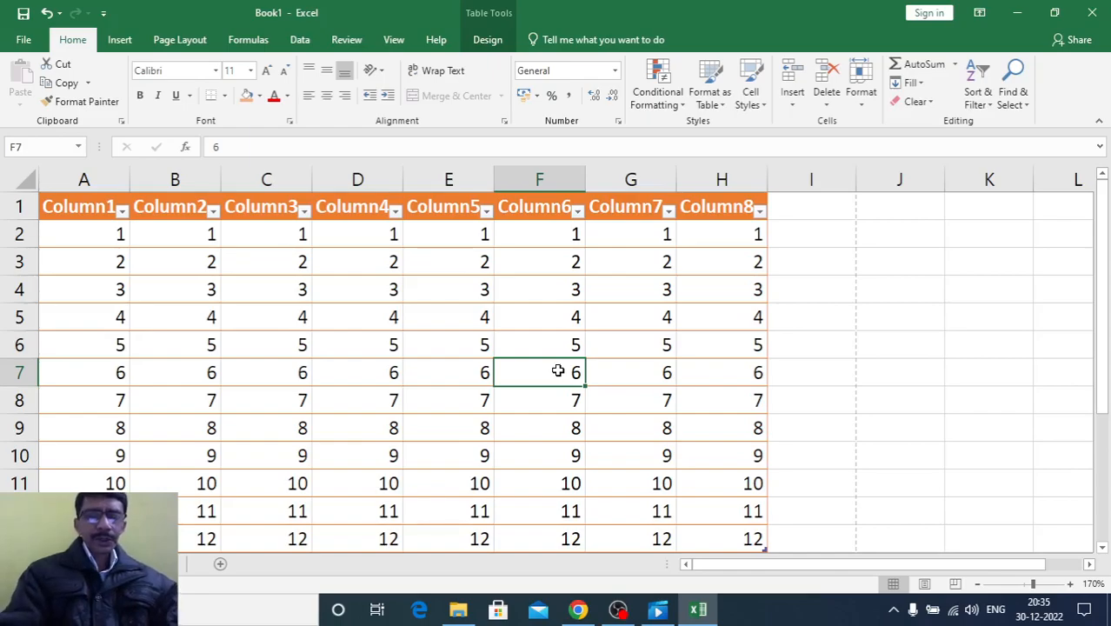
key("ctrl+p")
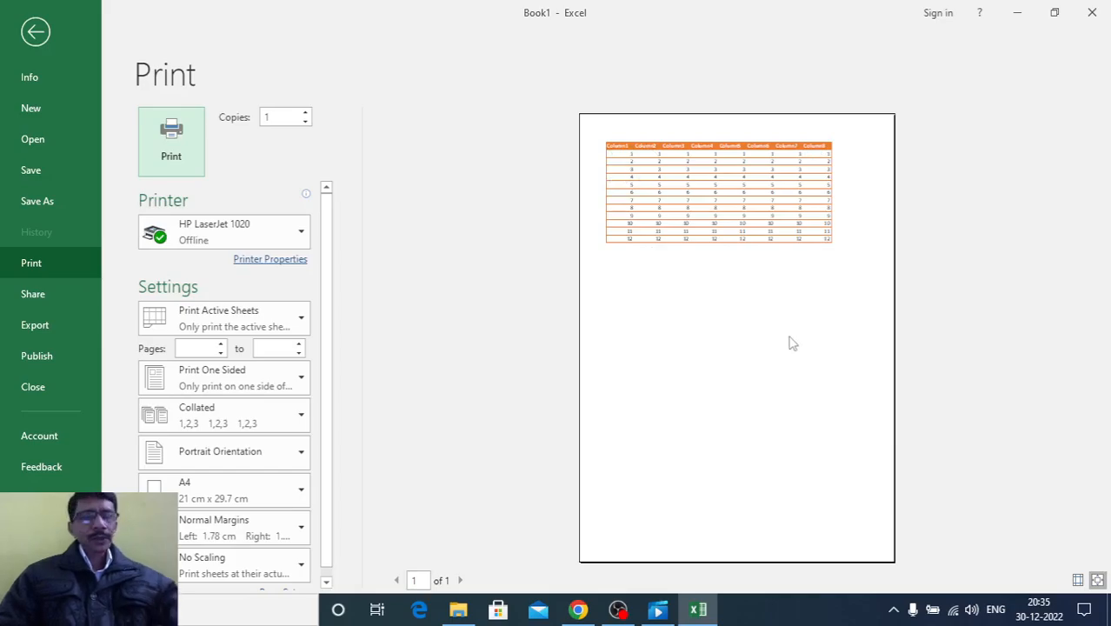
key("Escape")
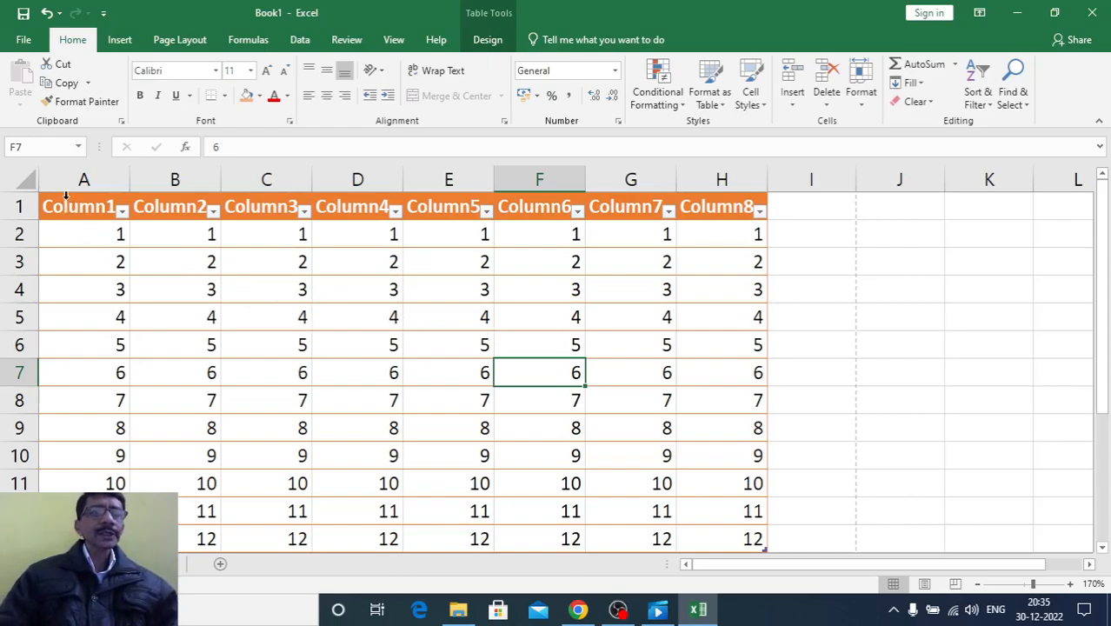
Clear only the formats of the whole table from Column1 to Column8, keeping its contents
left_click_drag(65, 203, 738, 518)
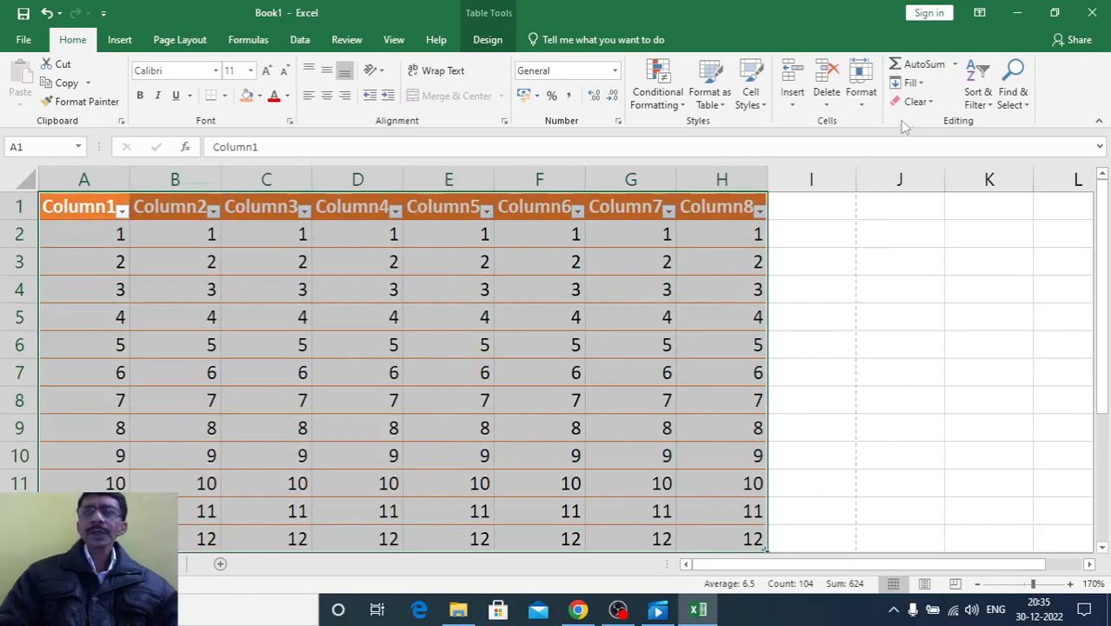
left_click(929, 102)
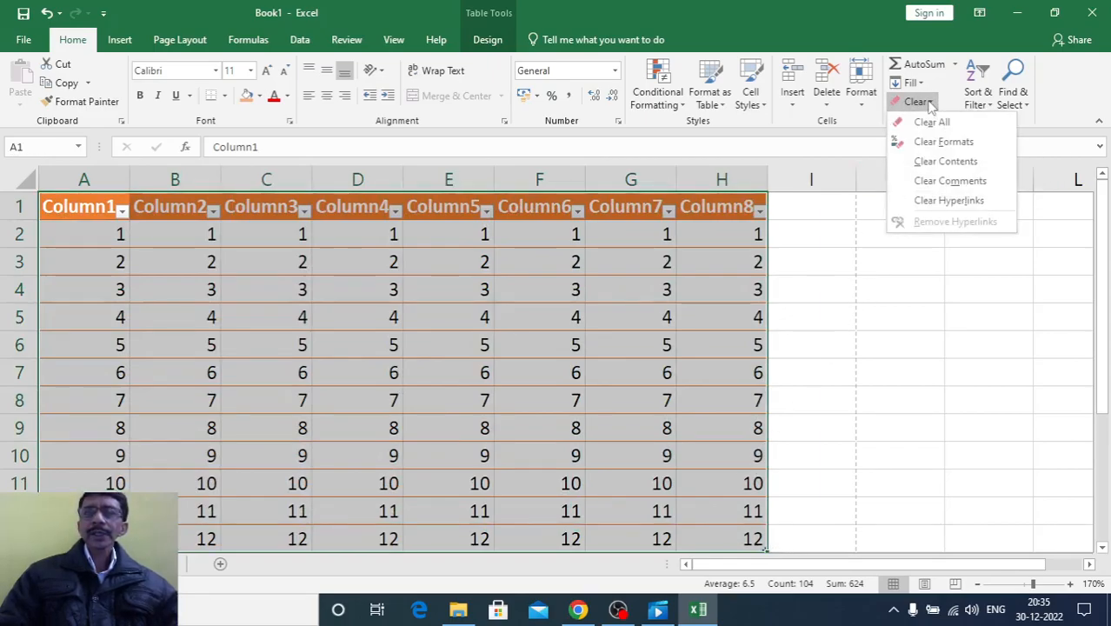
left_click(934, 145)
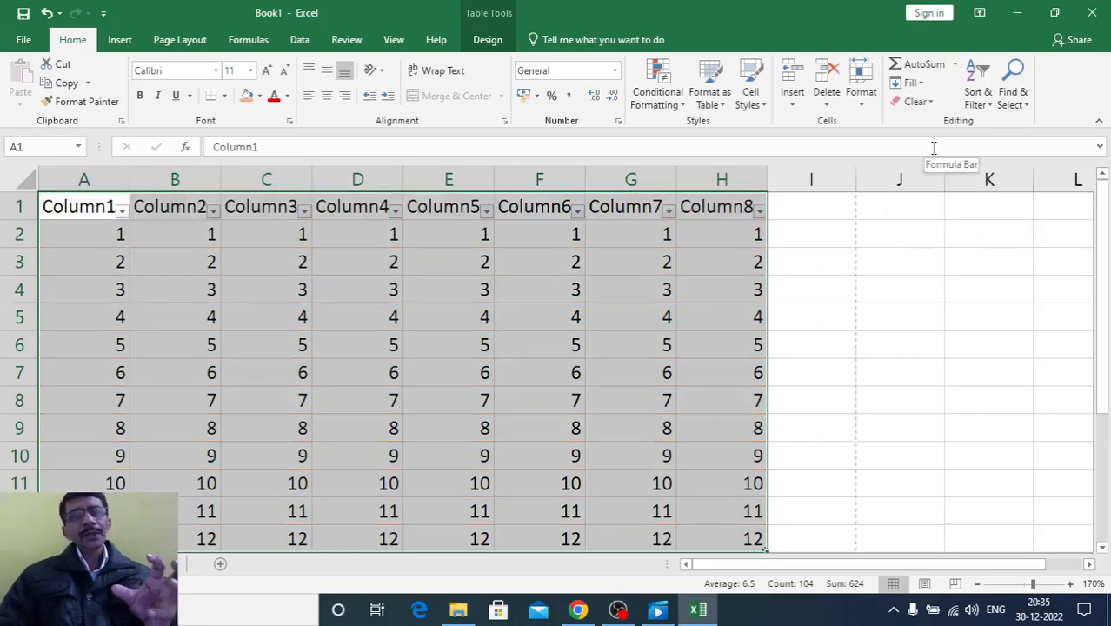
left_click(807, 366)
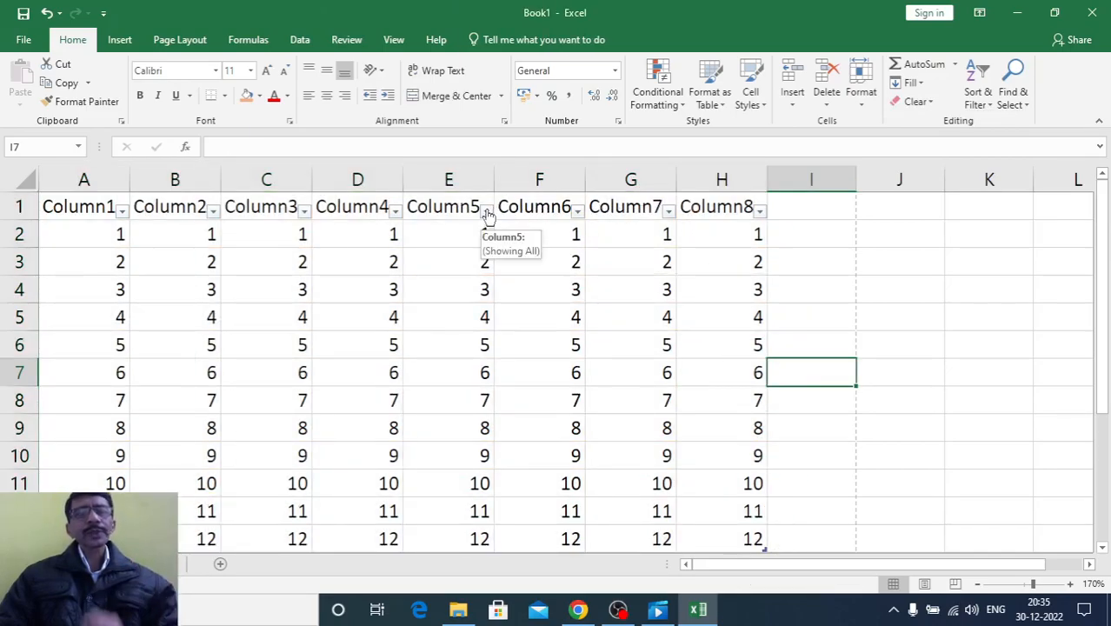
Turn off filtering for the table's header row A1:H1
left_click_drag(74, 207, 751, 209)
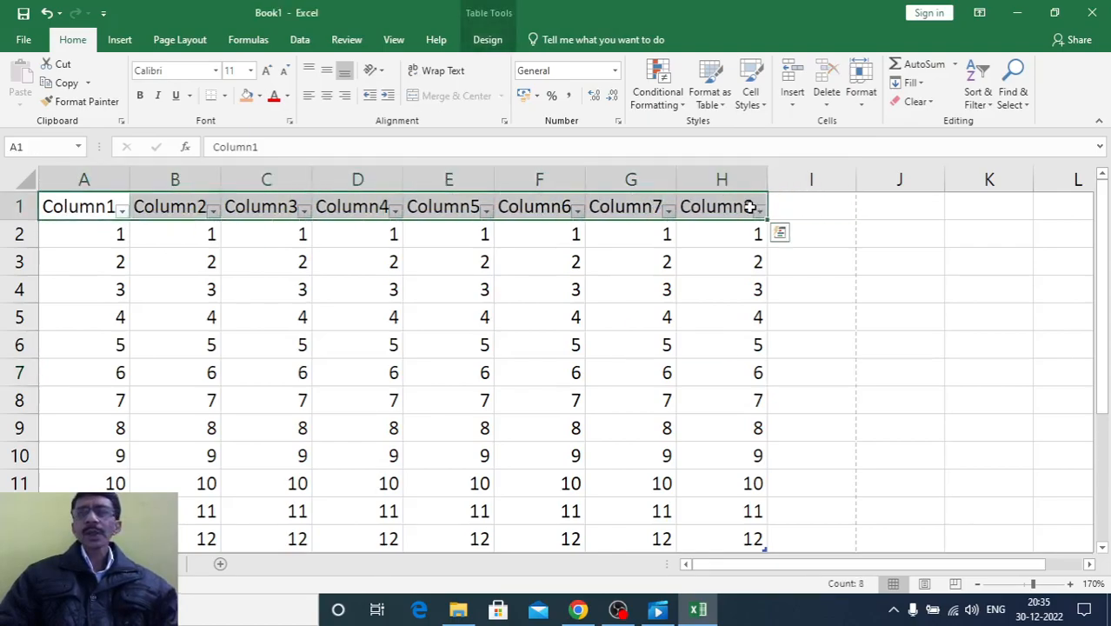
left_click(991, 112)
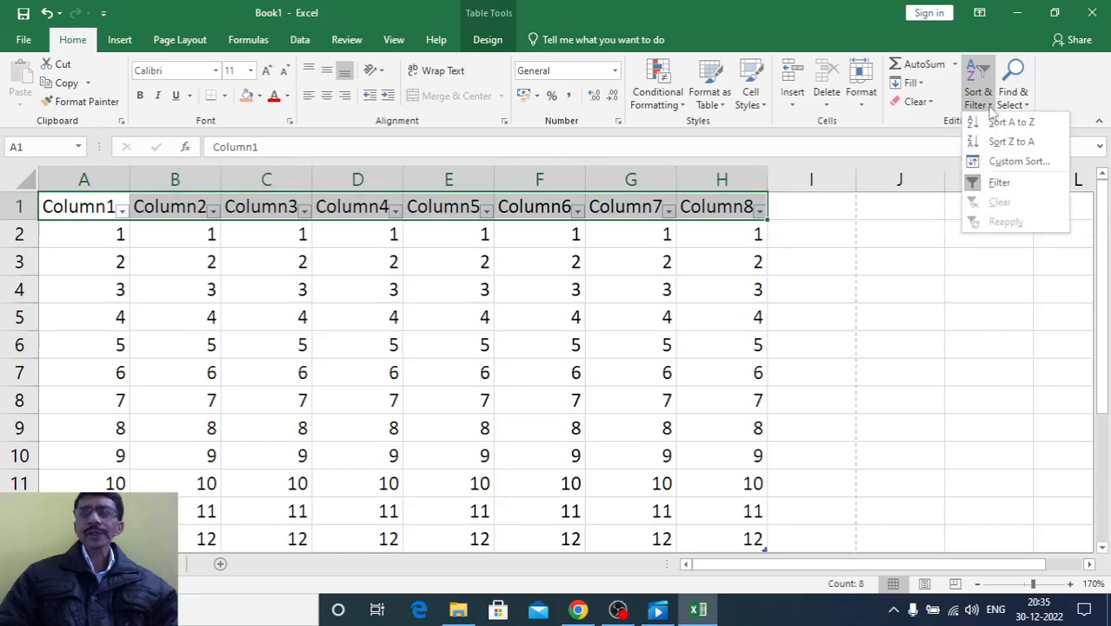
left_click(994, 187)
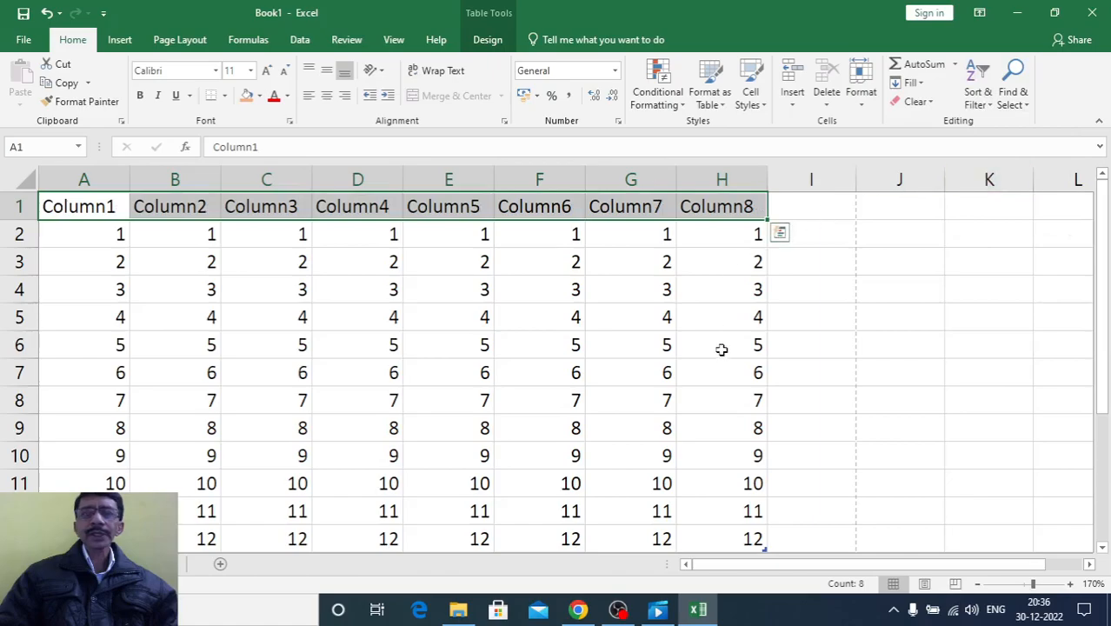
left_click(721, 362)
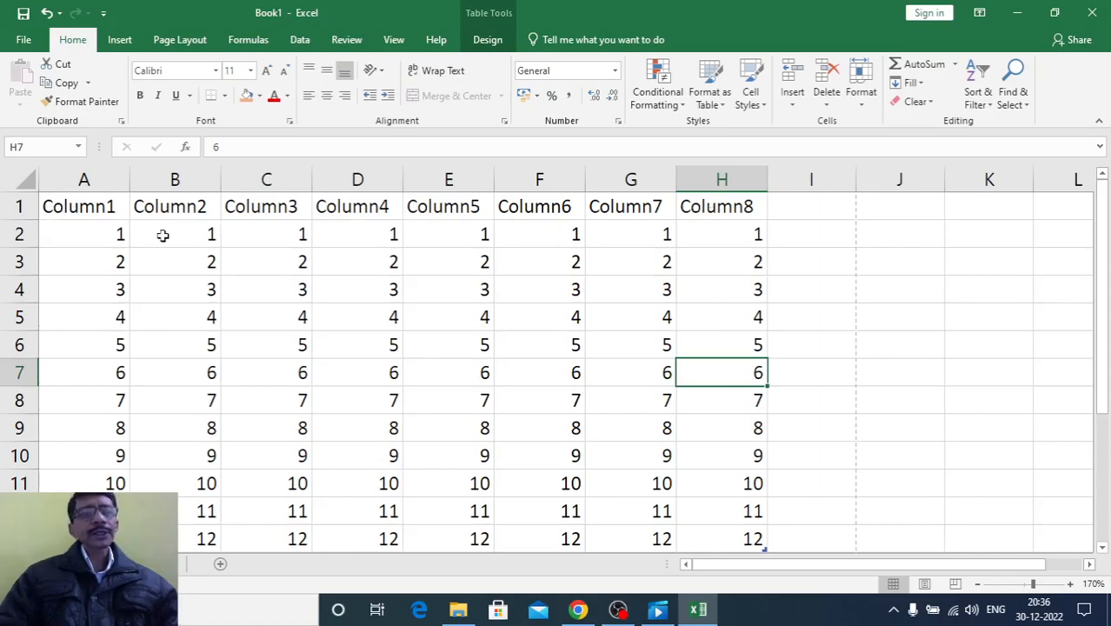
left_click_drag(94, 216, 718, 208)
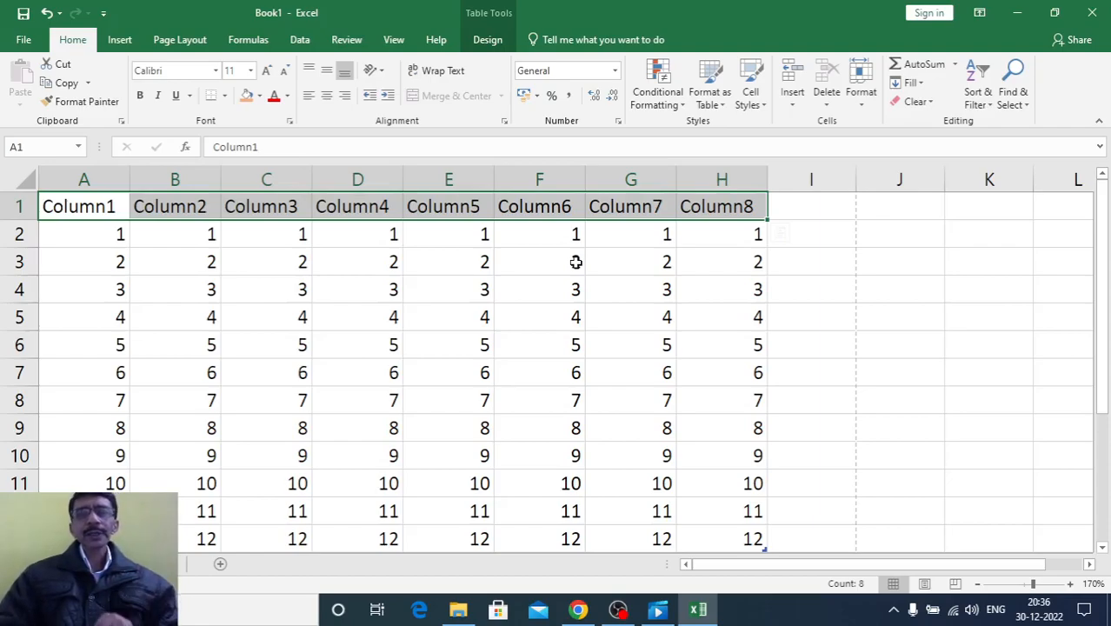
left_click(760, 419)
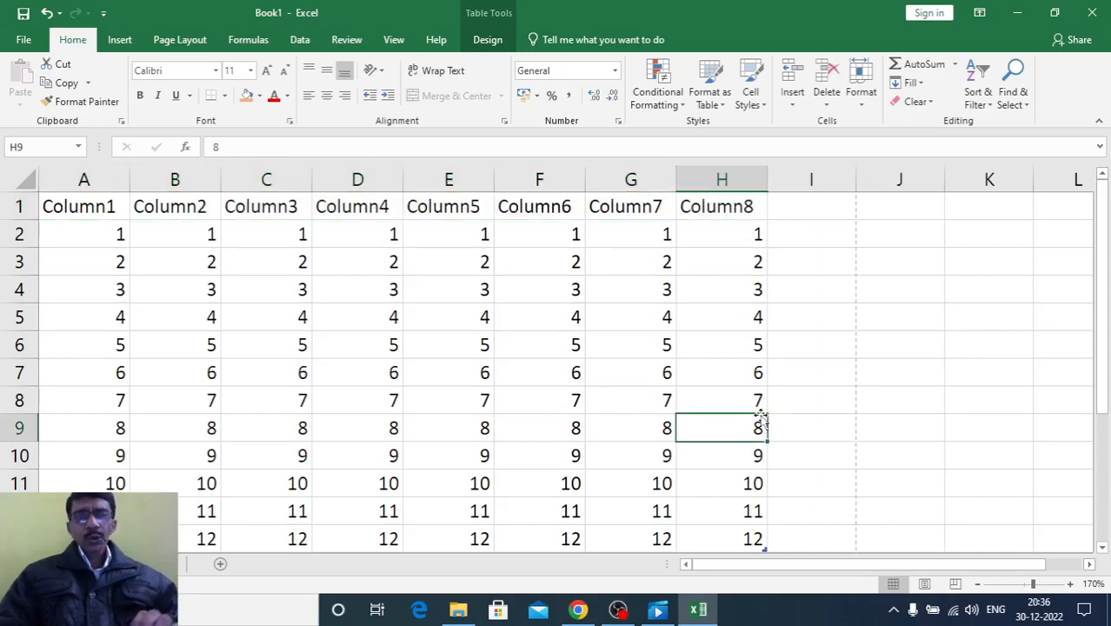
Delete the whole table including its headers, and undo the deletion
left_click_drag(49, 206, 747, 538)
key("Delete")
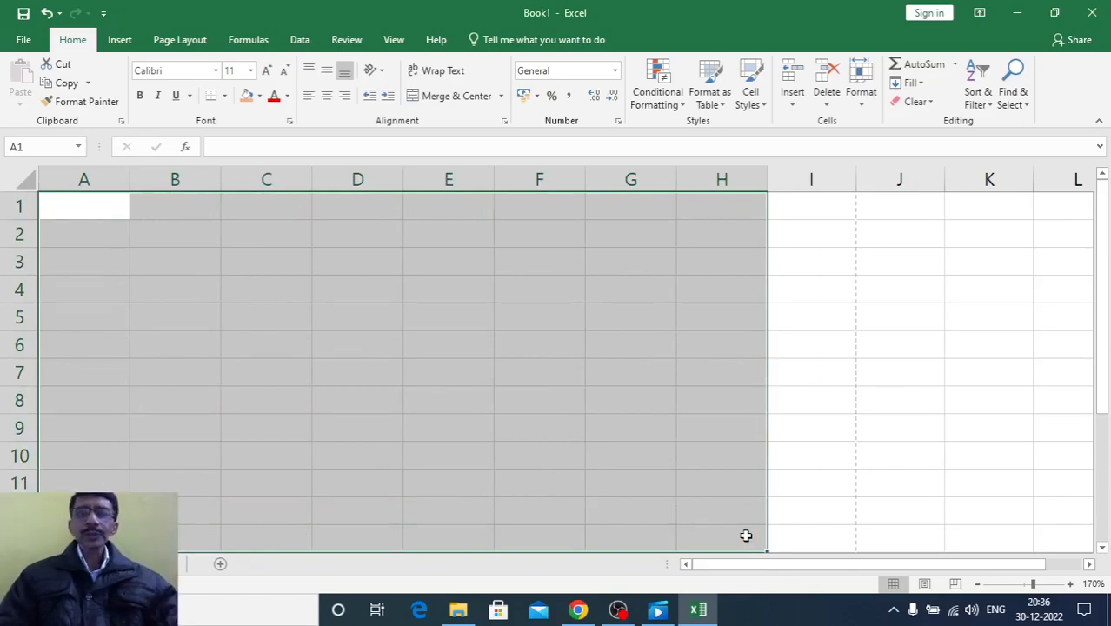
key("ctrl+z")
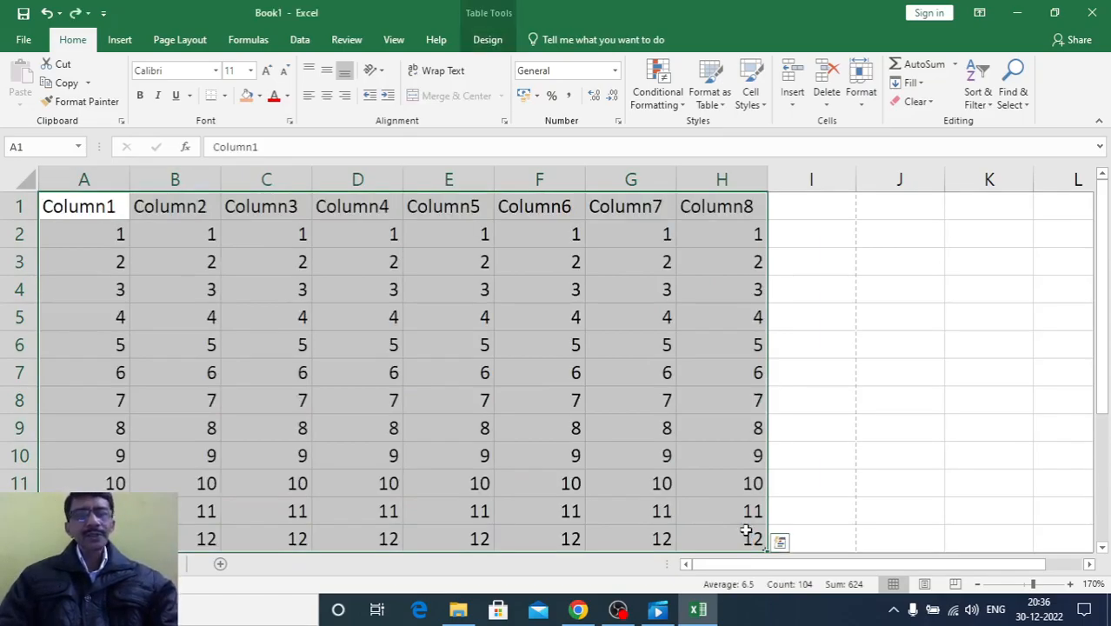
left_click(795, 357)
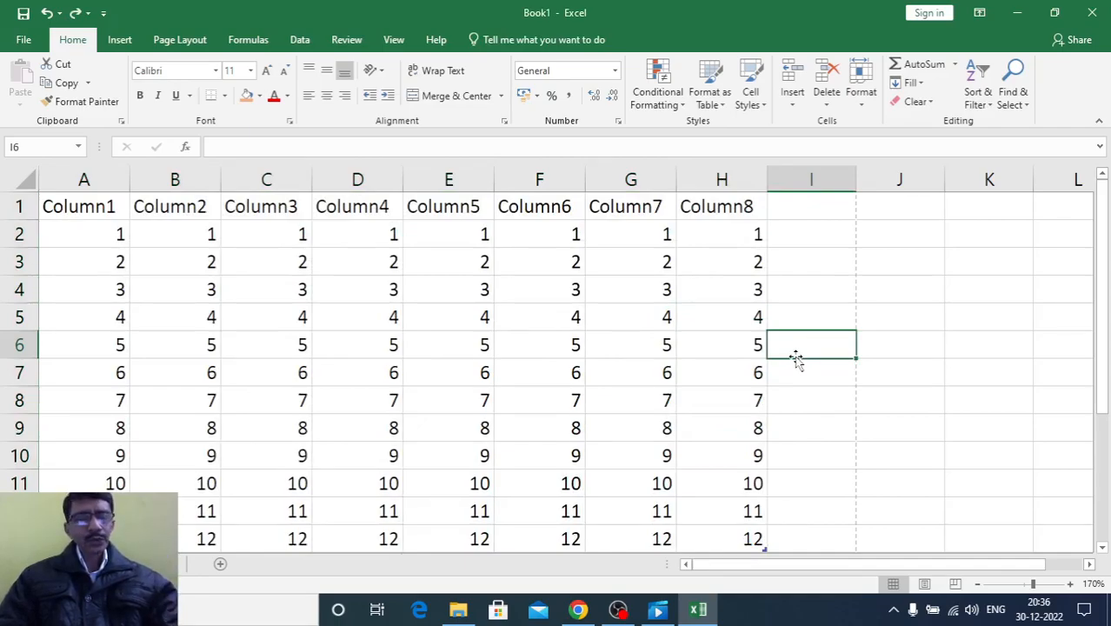
Undo the filter removal, the format clearing and the table formatting to return to the plain number grid
key("ctrl+z")
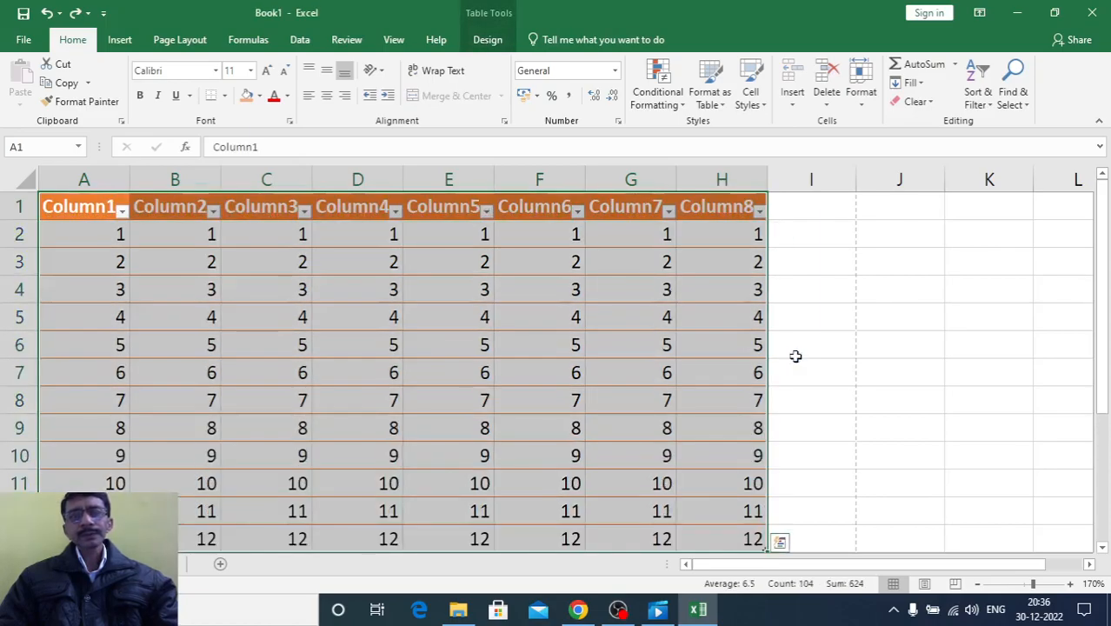
key("ctrl+z")
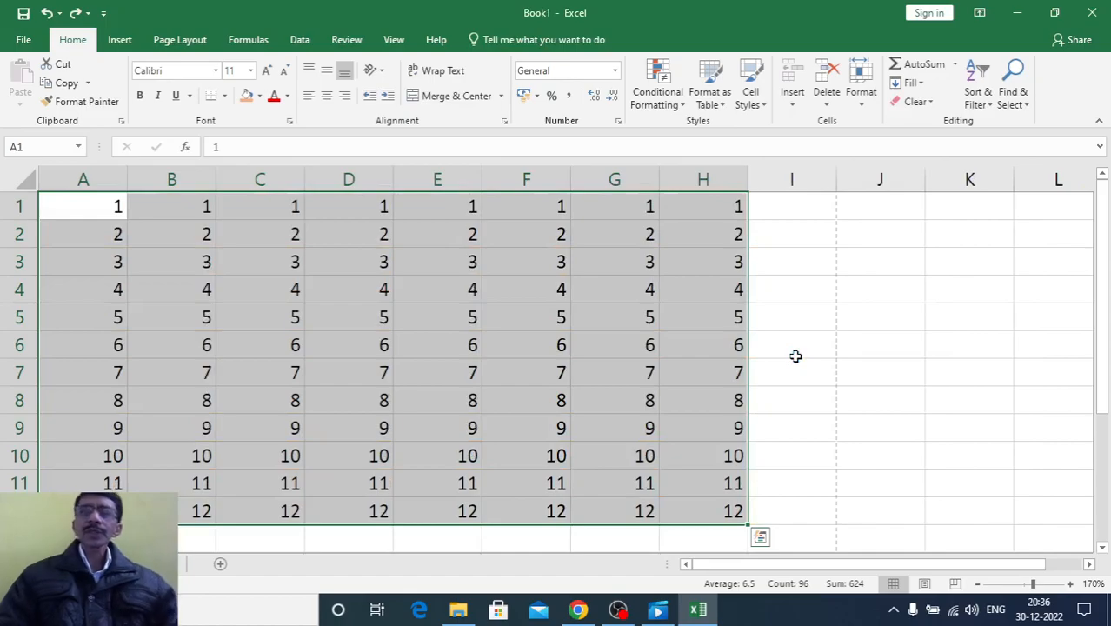
left_click(795, 356)
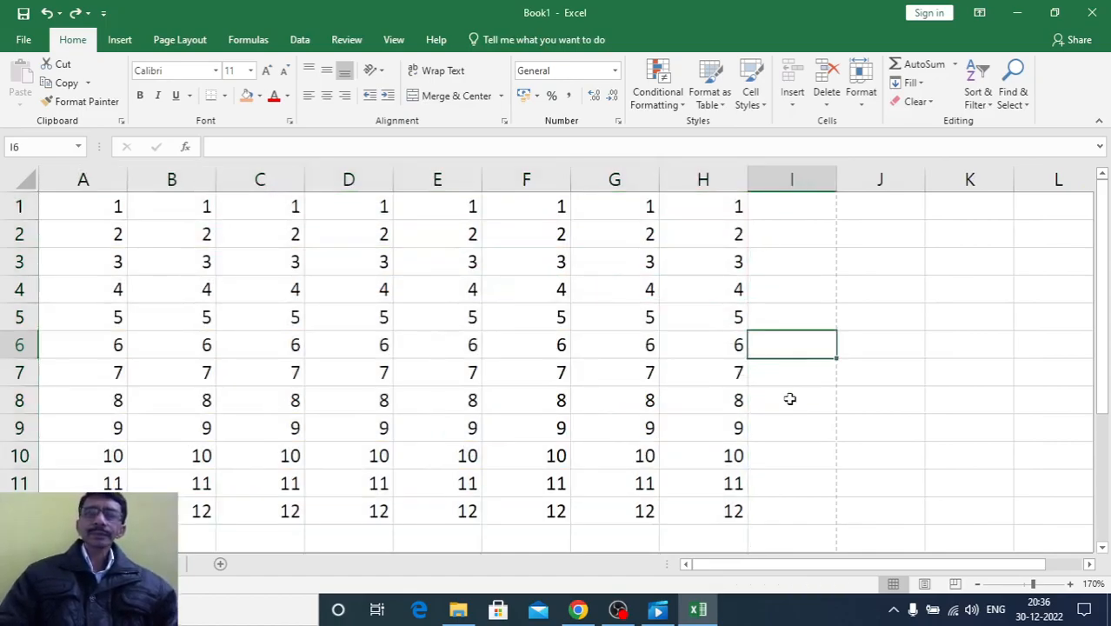
left_click(778, 447)
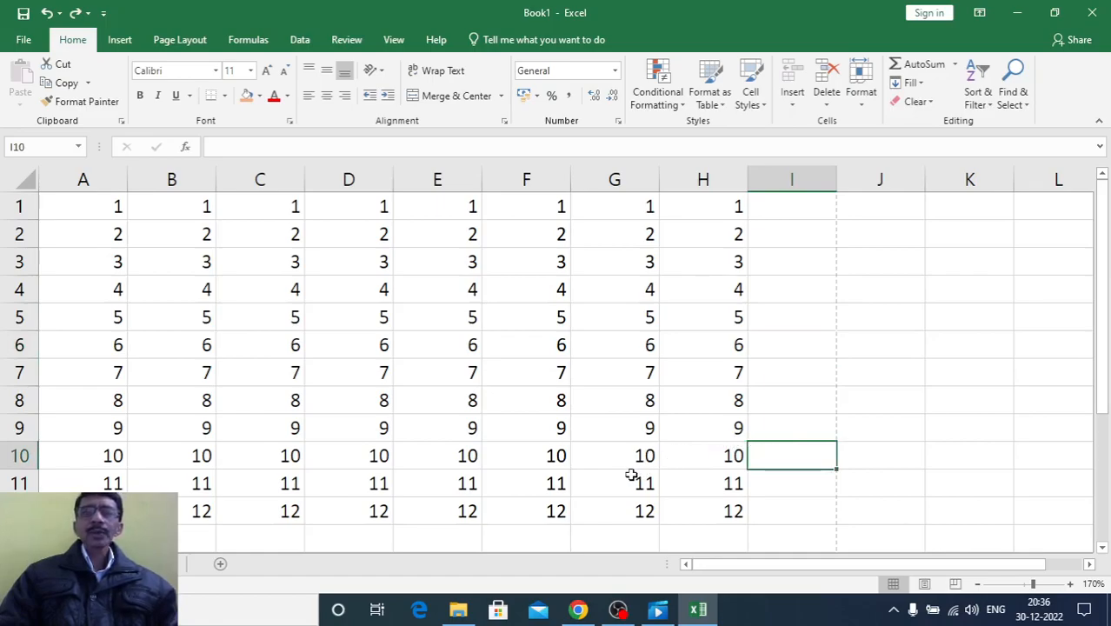
left_click_drag(83, 207, 688, 509)
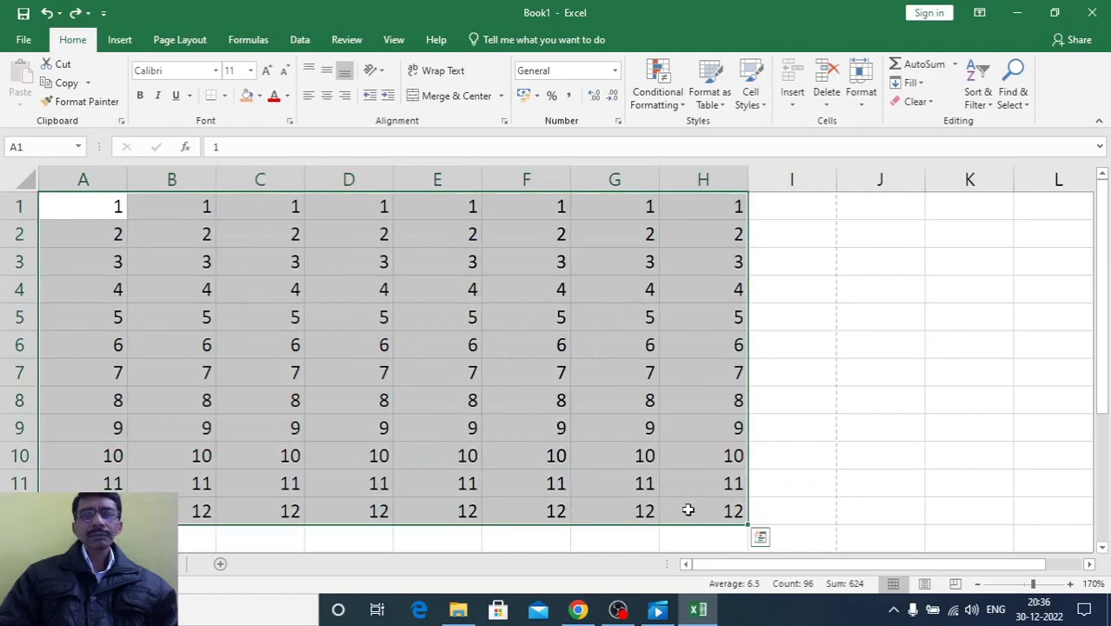
left_click(750, 97)
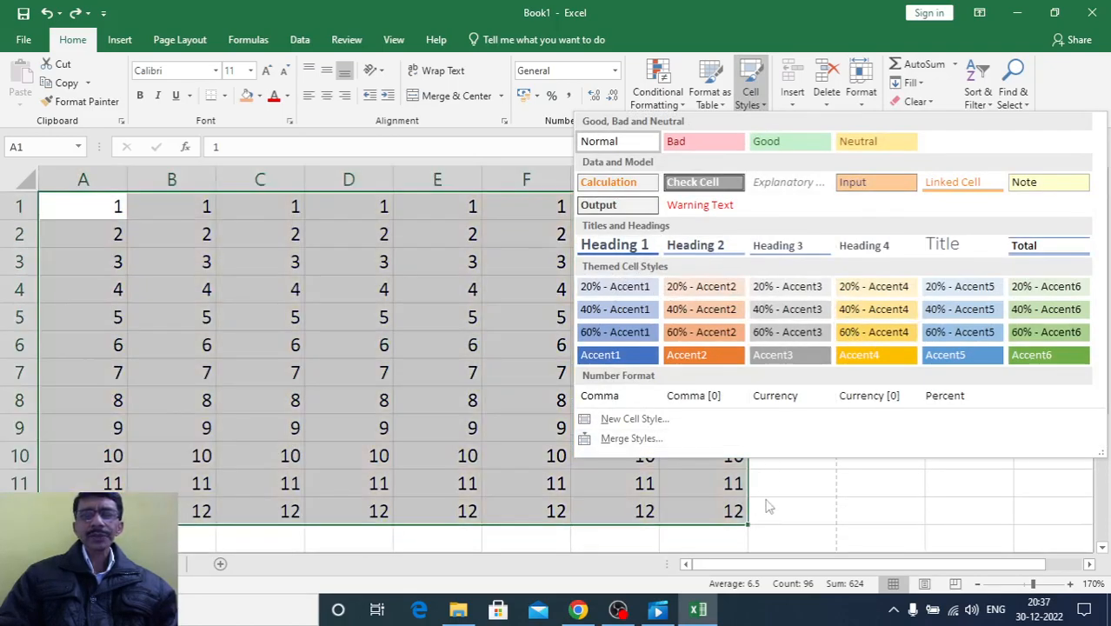
left_click(768, 507)
Apply the 40% - Accent4 cell style to the first four rows of the number grid, A1:H4
left_click_drag(100, 222, 719, 287)
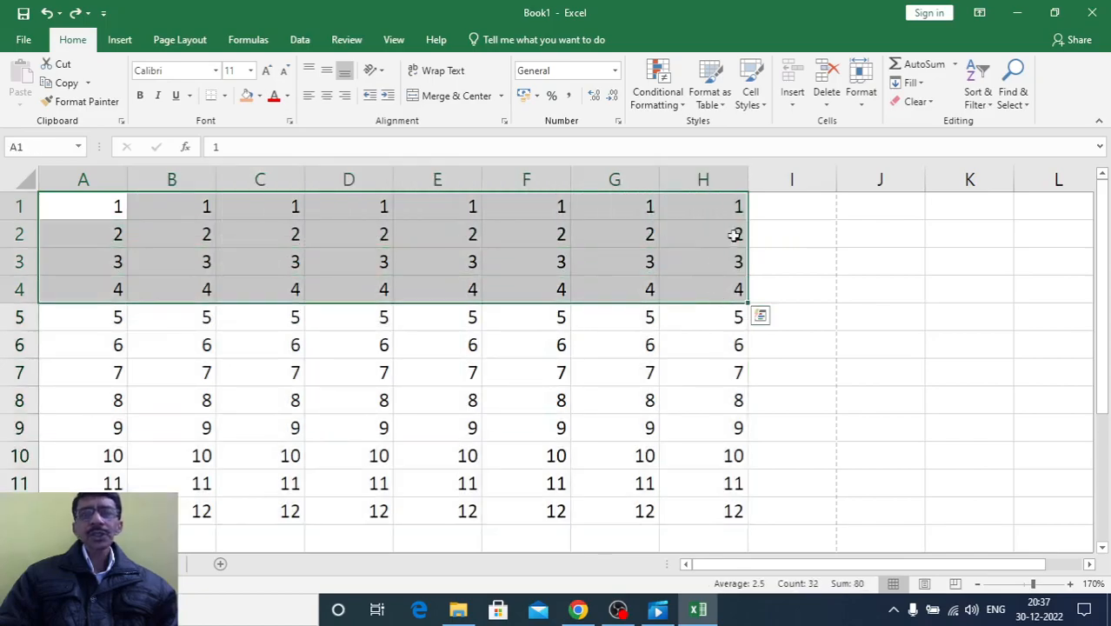
left_click(752, 87)
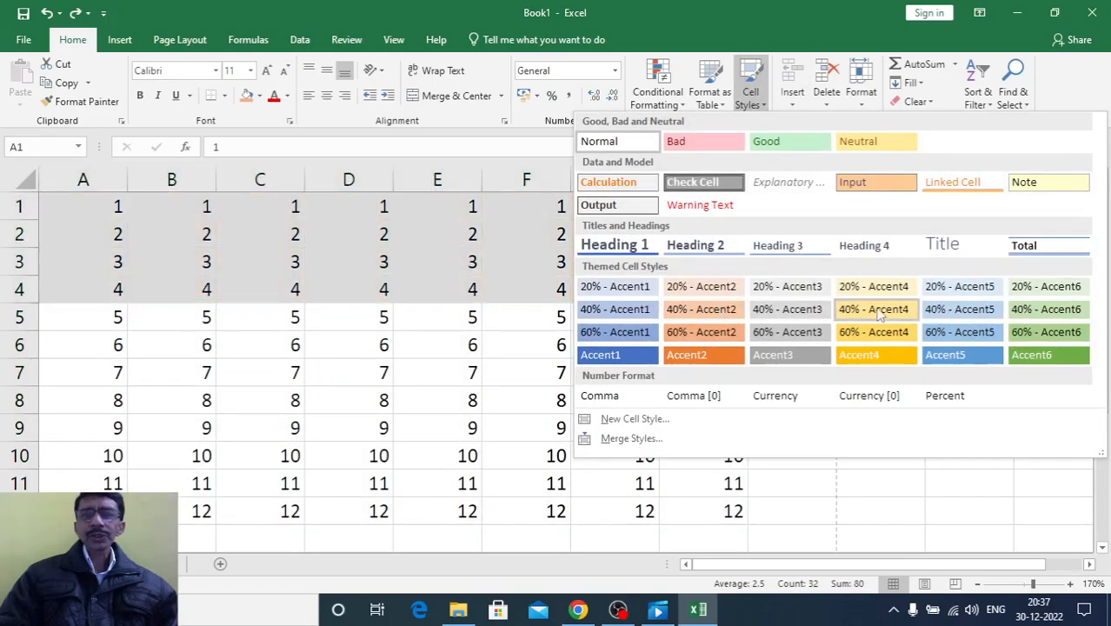
left_click(873, 310)
left_click(533, 424)
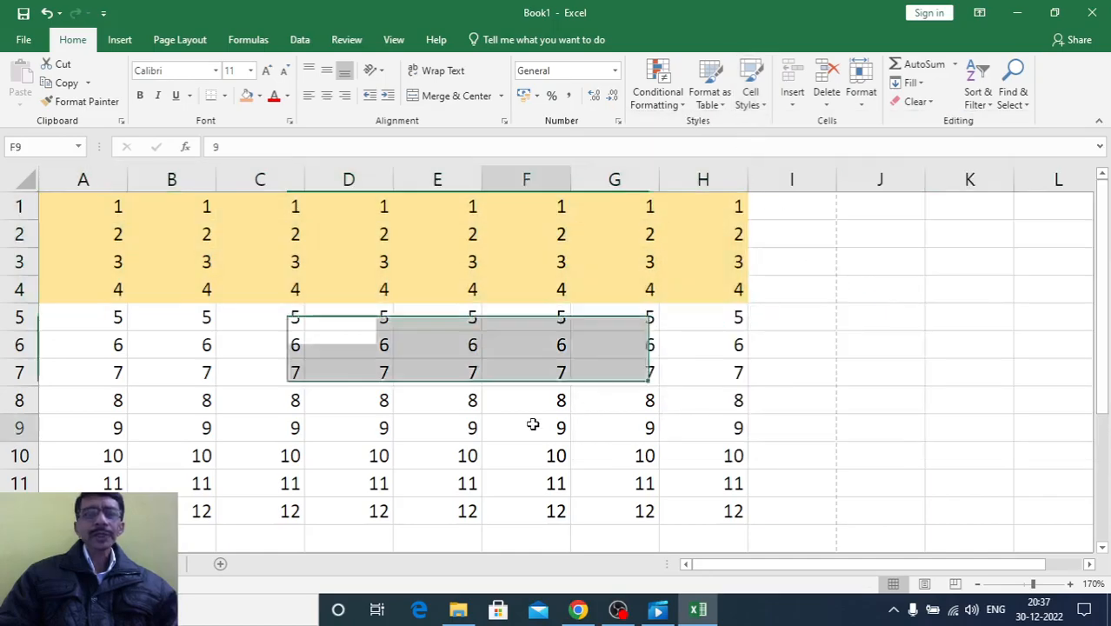
Apply the 60% - Accent5 cell style to rows 5 to 8 of the number grid, A5:H8
left_click_drag(61, 313, 715, 412)
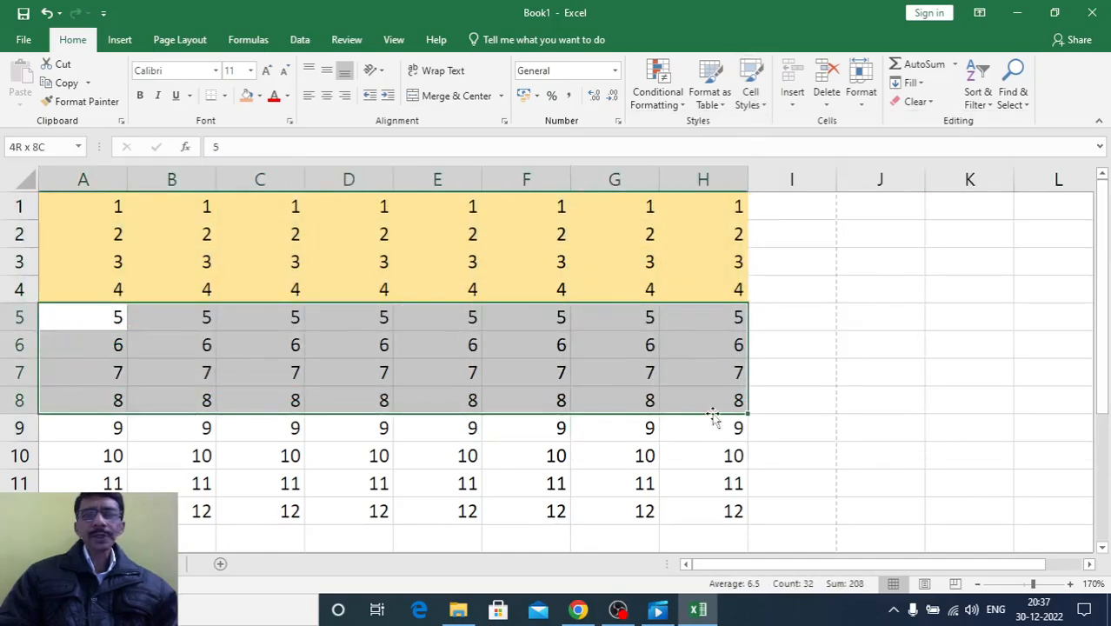
left_click(750, 92)
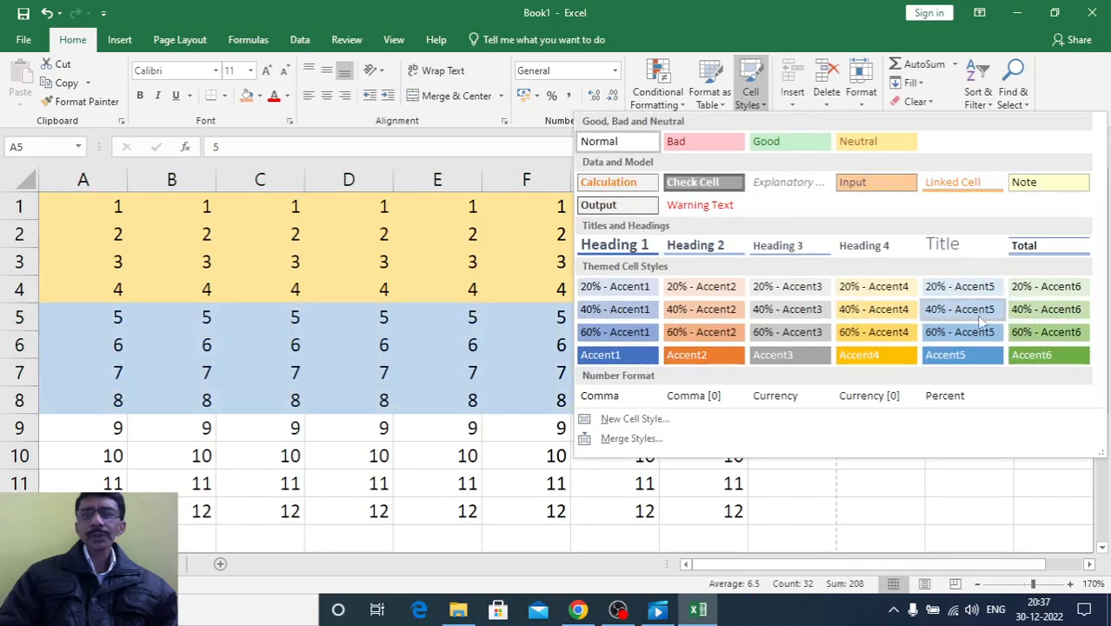
left_click(962, 333)
left_click(818, 400)
Apply the 60% - Accent6 cell style to the last four rows of the number grid, A9:H12
left_click_drag(67, 429, 700, 515)
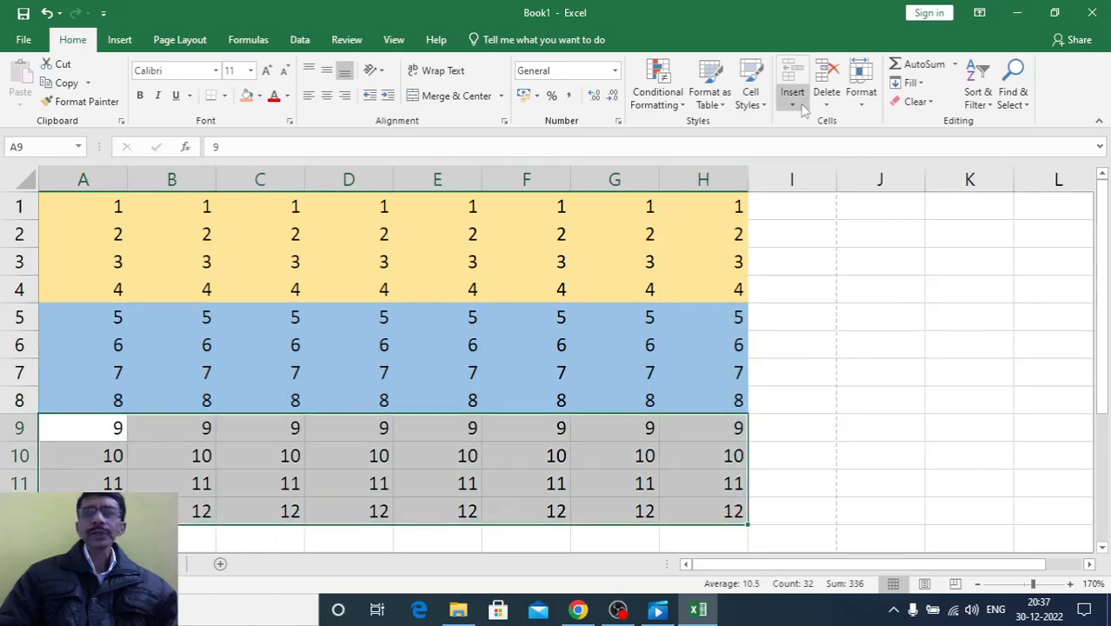
left_click(750, 94)
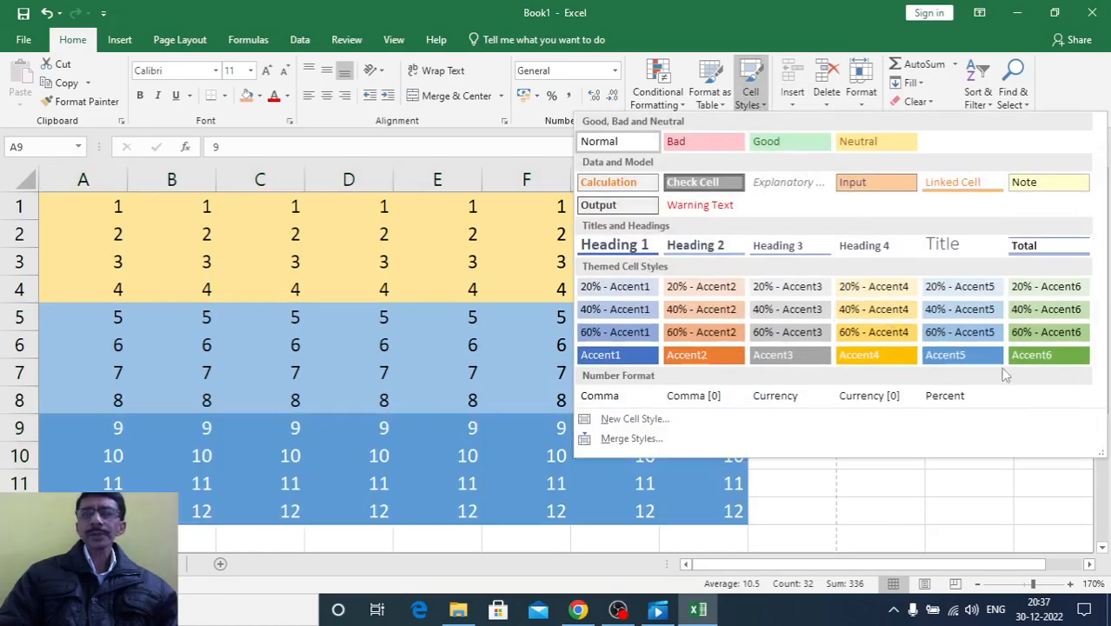
left_click(1027, 333)
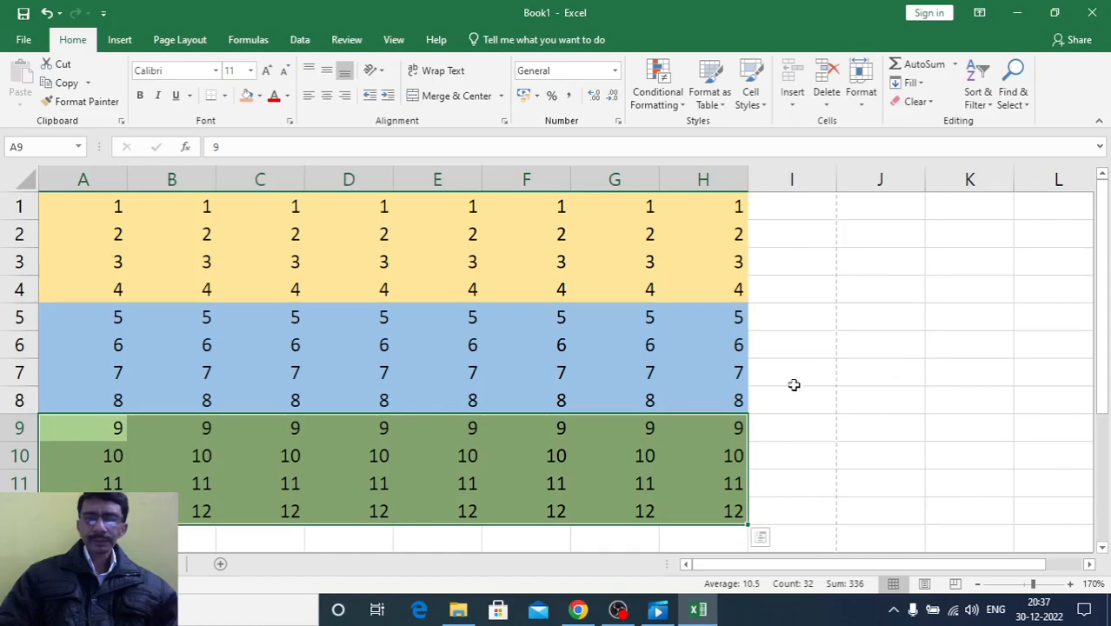
left_click(794, 383)
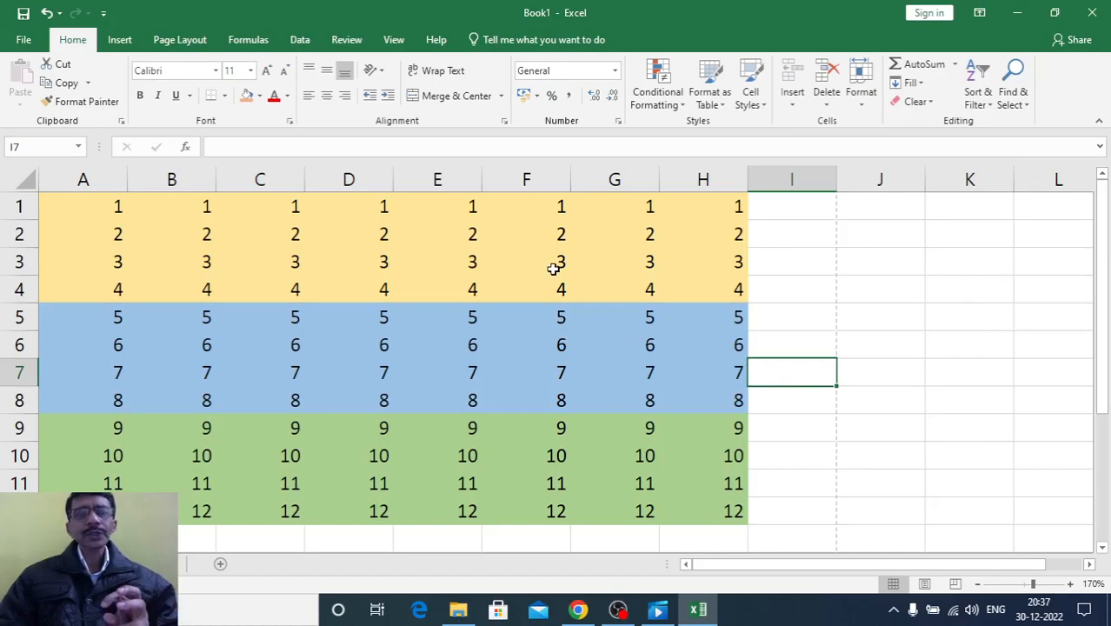
Change the value in cell F2 of the number grid to 6
left_click(546, 234)
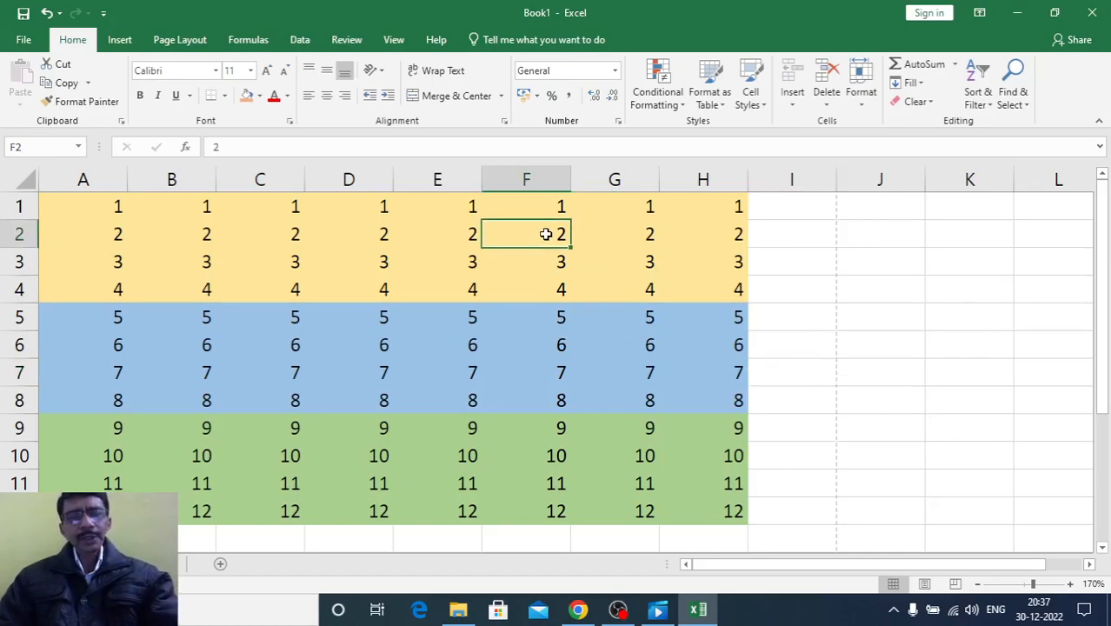
type("6")
key("Return")
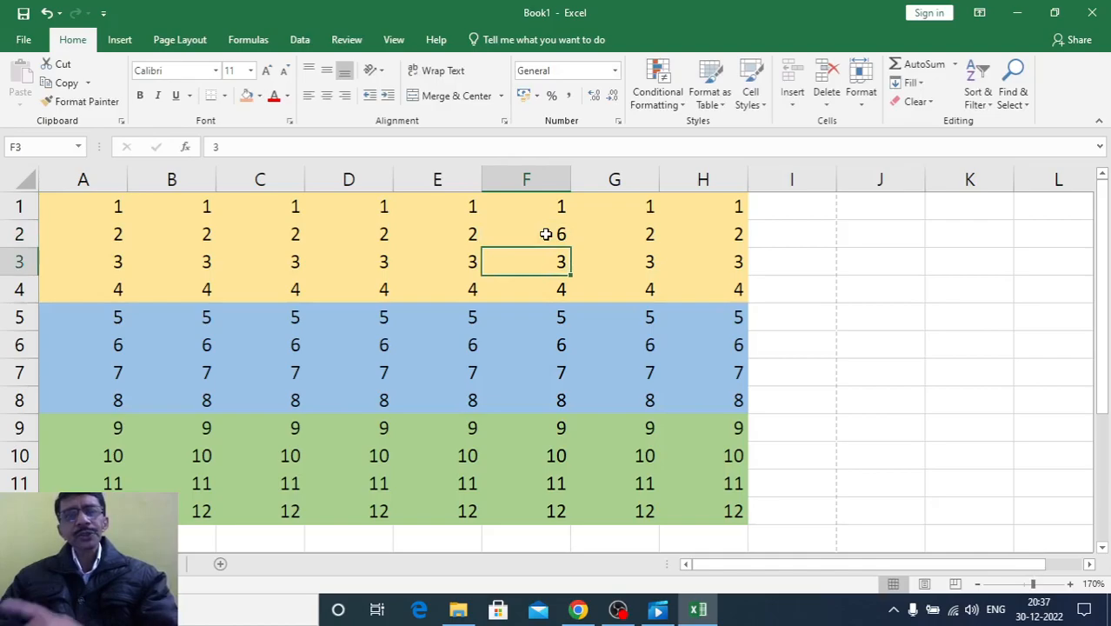
left_click(824, 333)
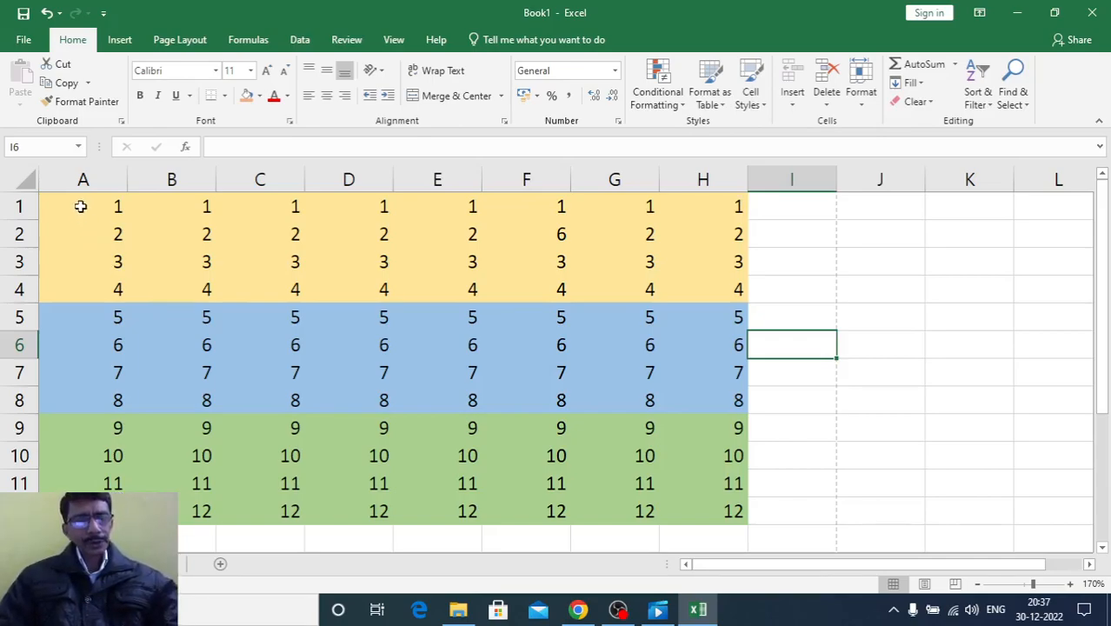
Undo the F2 edit and all three cell style applications on the number grid
key("ctrl+z")
key("ctrl+z")
key("ctrl+z")
key("ctrl+z")
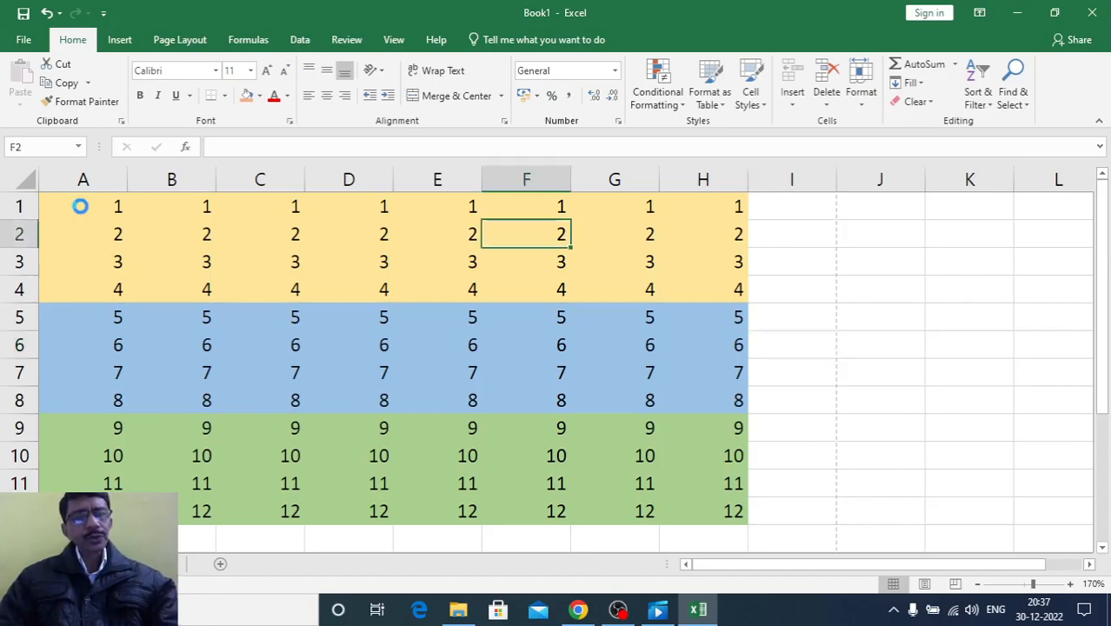
key("ctrl+z")
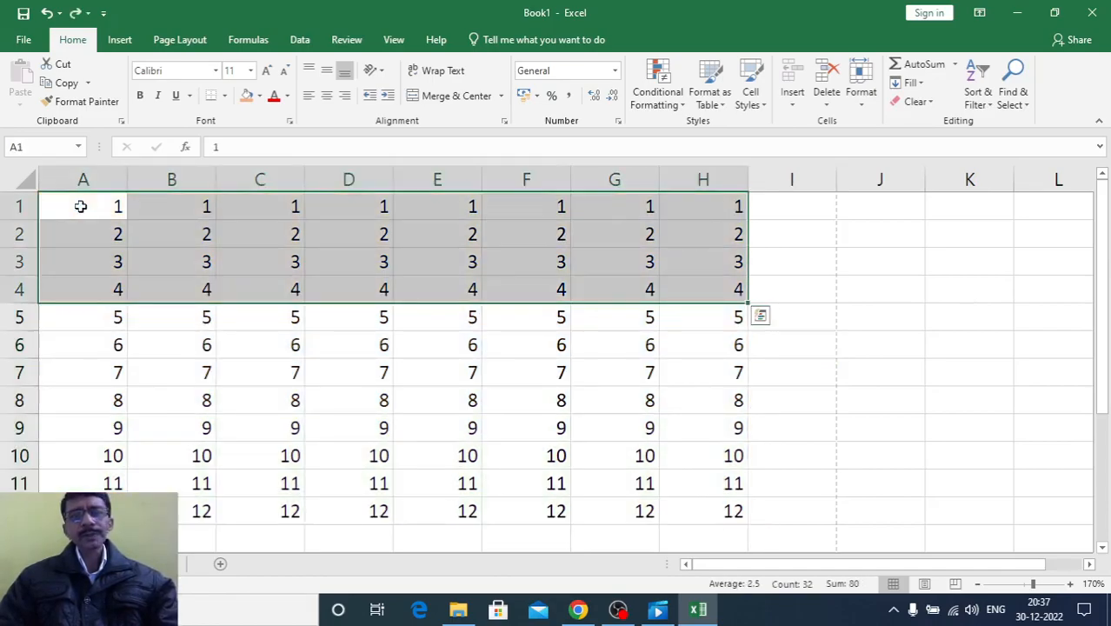
left_click(790, 477)
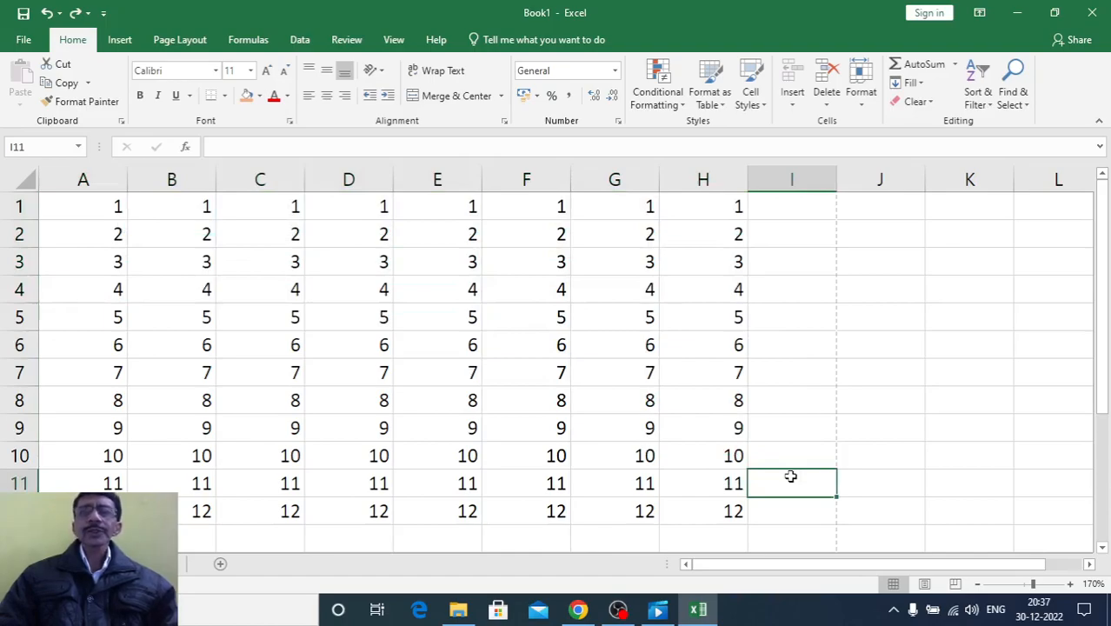
left_click(704, 292)
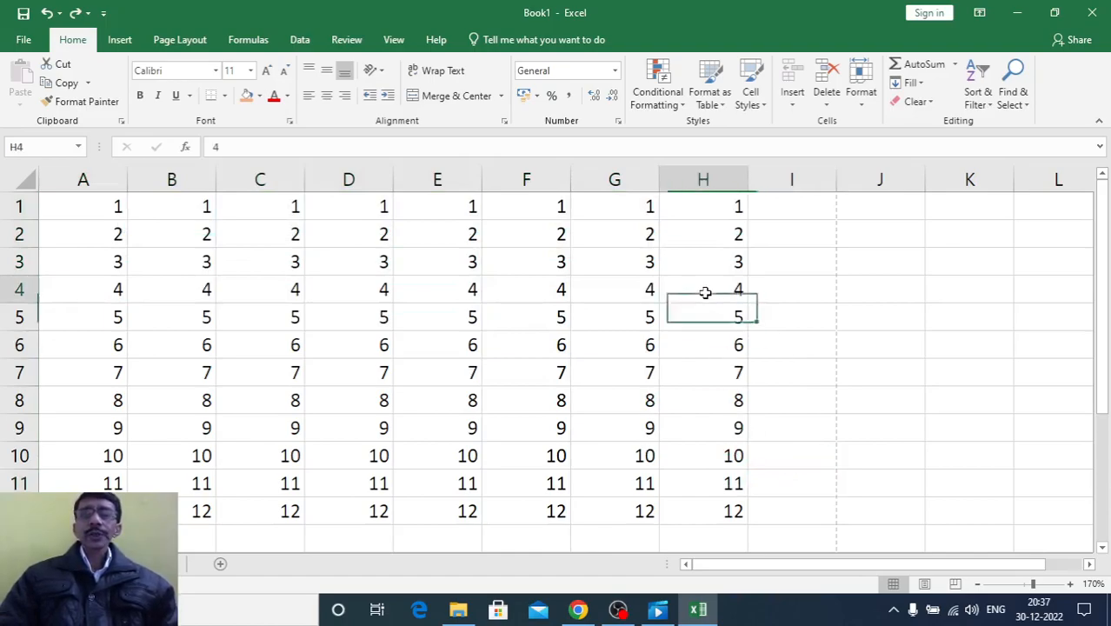
left_click(794, 103)
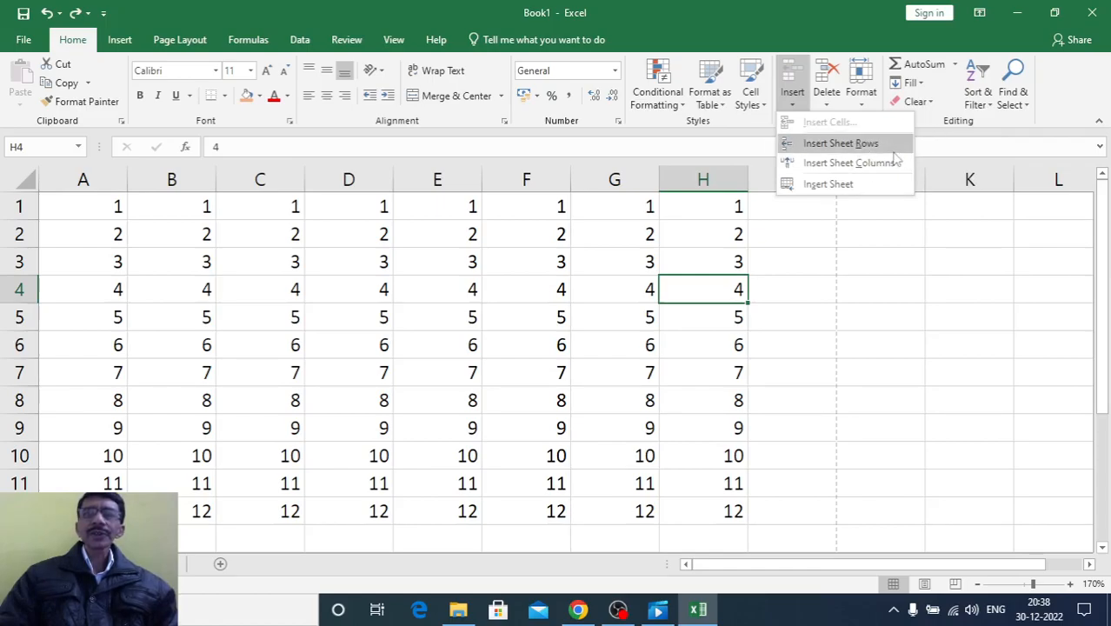
left_click(771, 321)
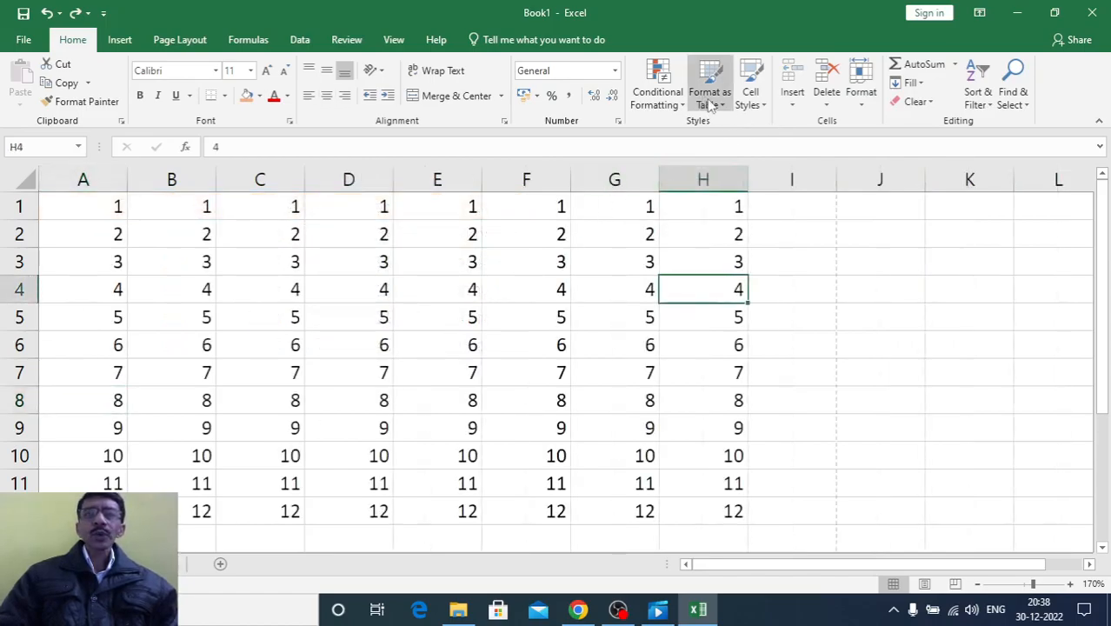
left_click(787, 104)
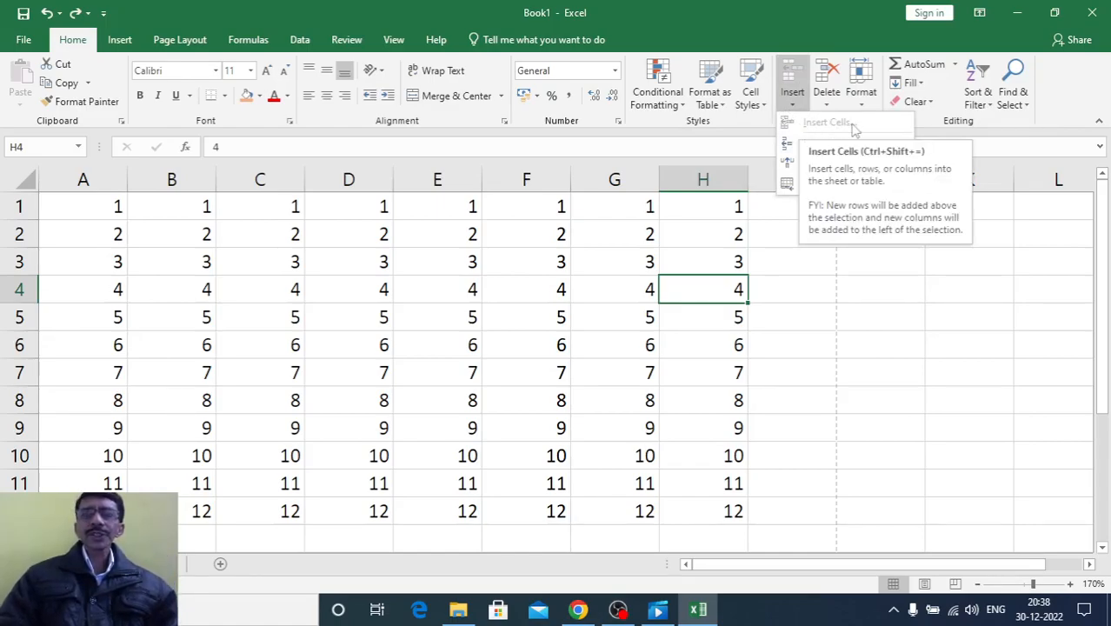
left_click(670, 438)
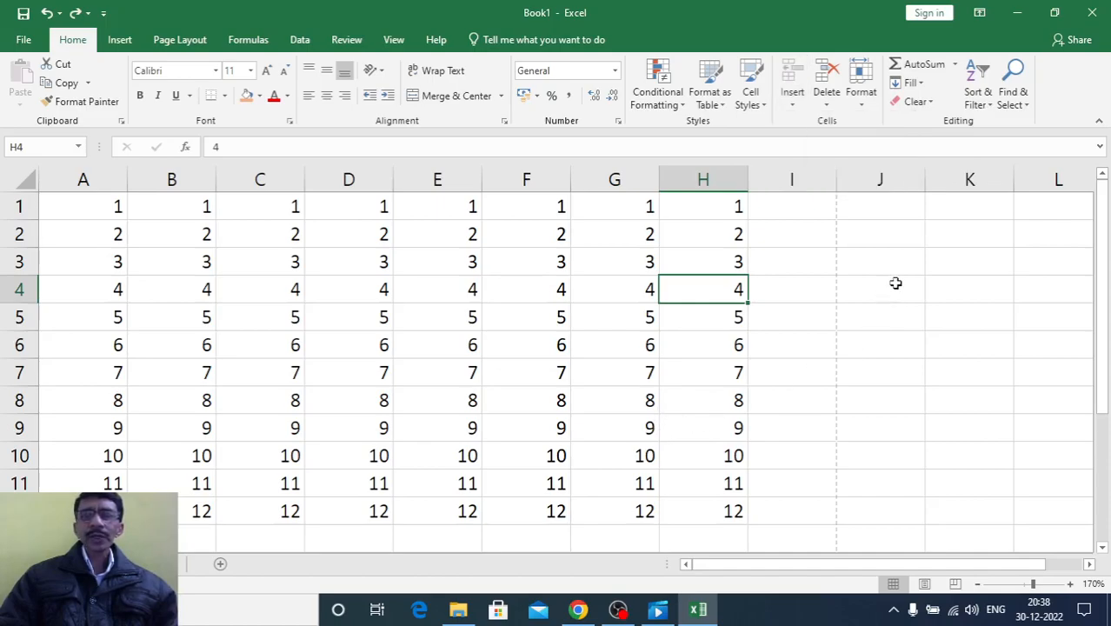
Enter the sample text sdfsf in cell J3 and asdfs in cell J5, beside the number grid
left_click(885, 263)
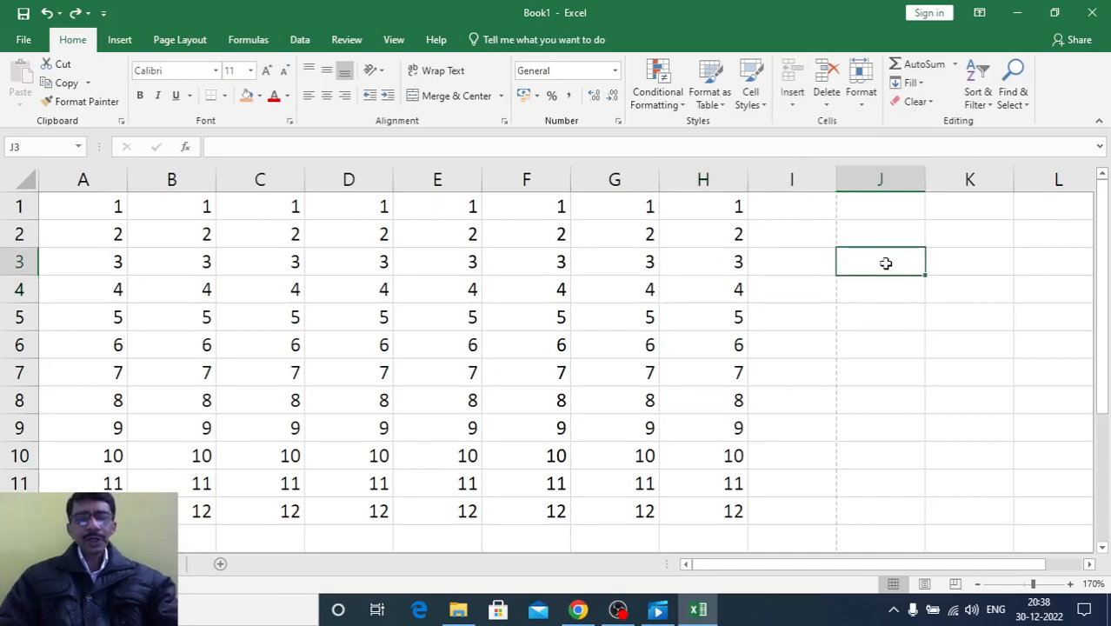
type("sdfsf")
left_click(878, 317)
type("asdfs")
left_click(877, 379)
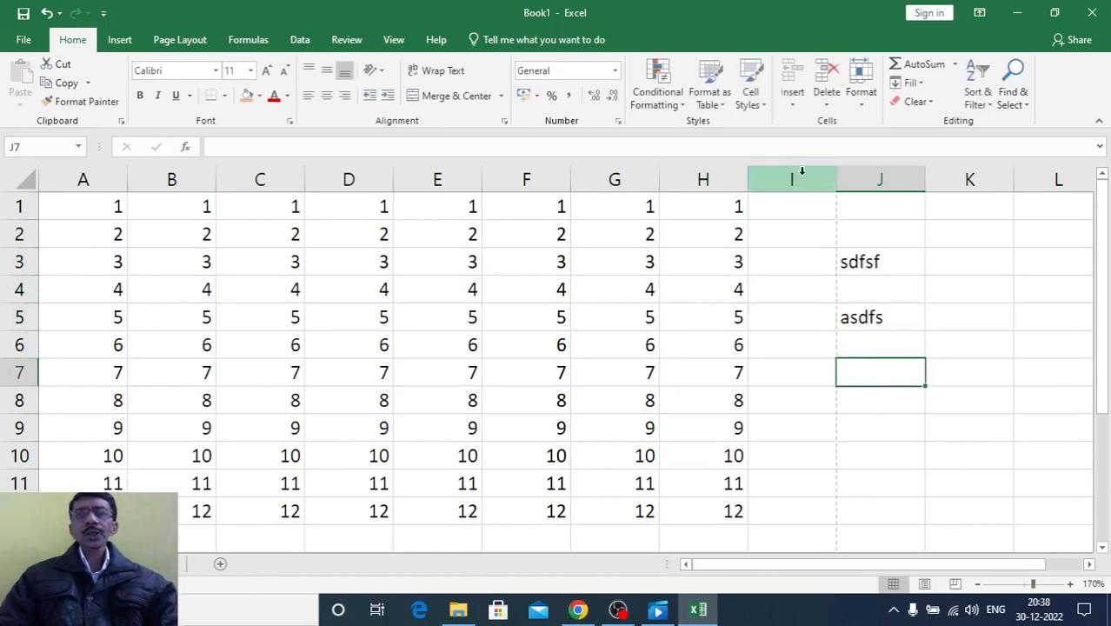
Check the cell insertion options, and clear the sample text from J3:J5
left_click(794, 104)
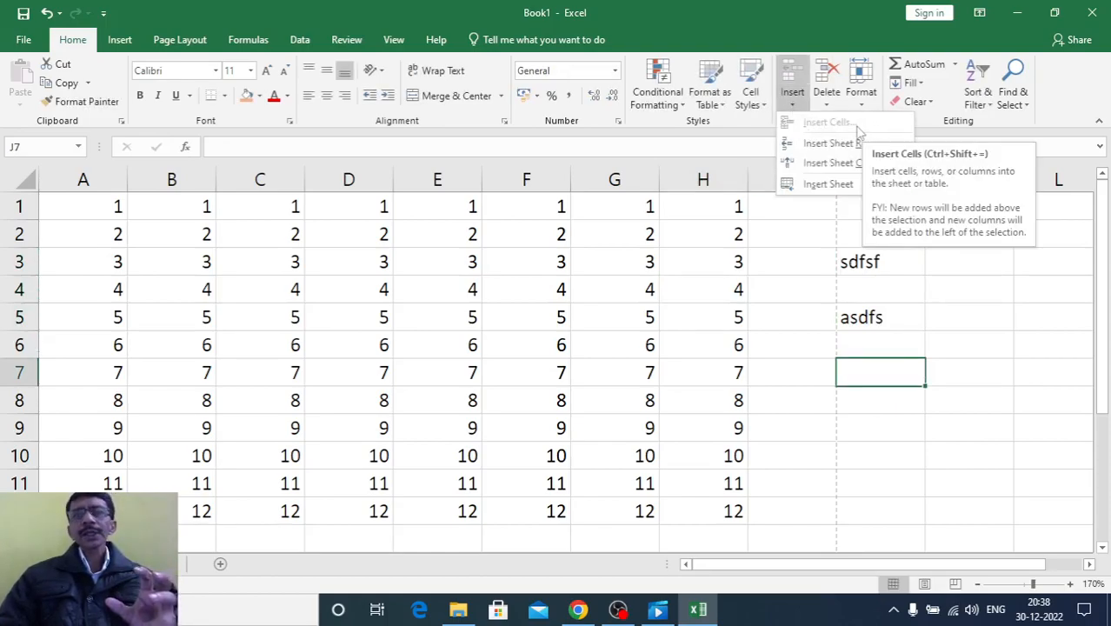
left_click(845, 261)
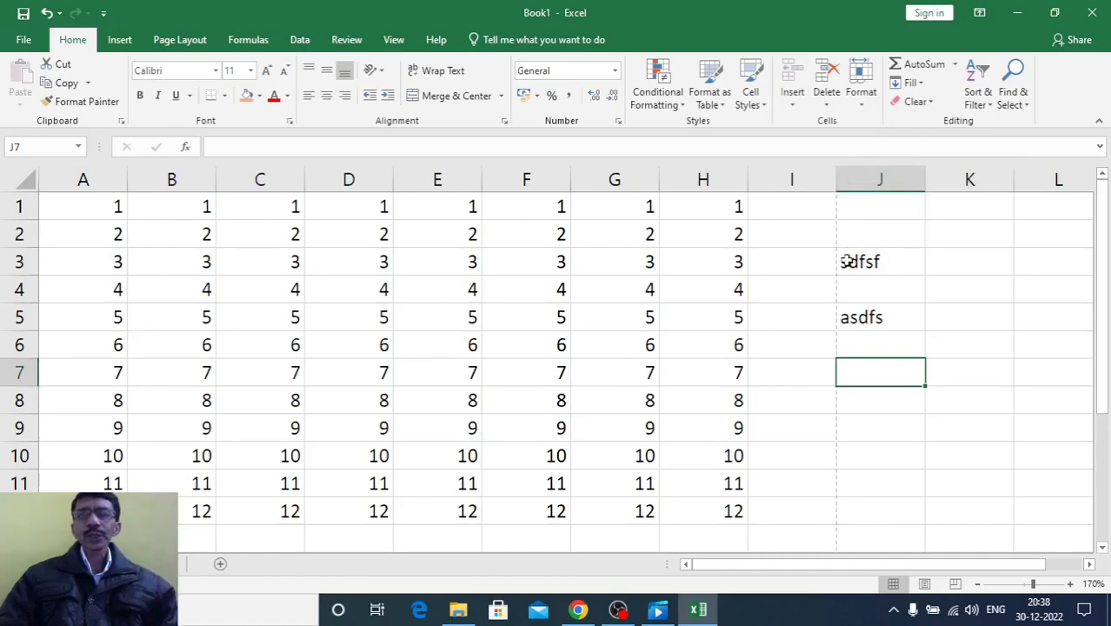
left_click_drag(845, 261, 847, 317)
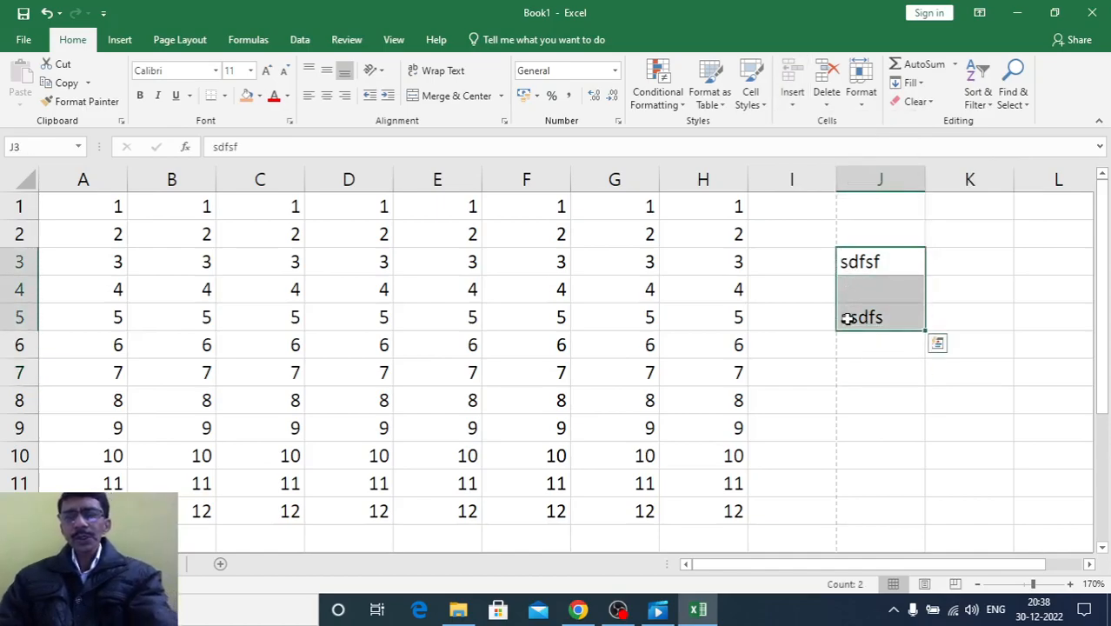
key("Delete")
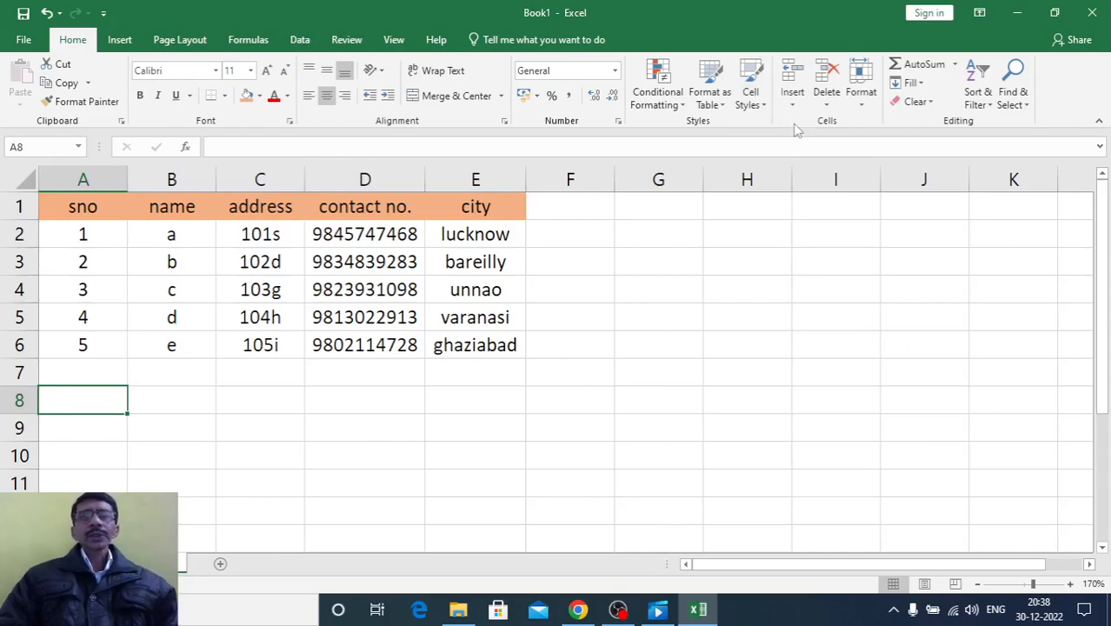
In the contact table, move the city in E3 to F3, and undo the move
left_click(297, 480)
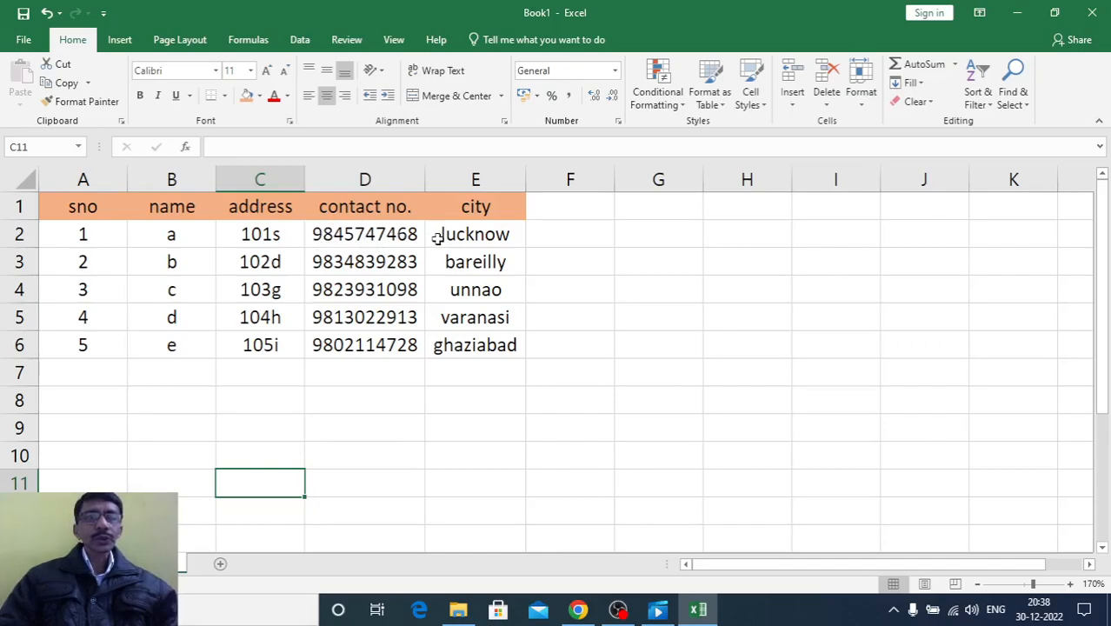
left_click(443, 266)
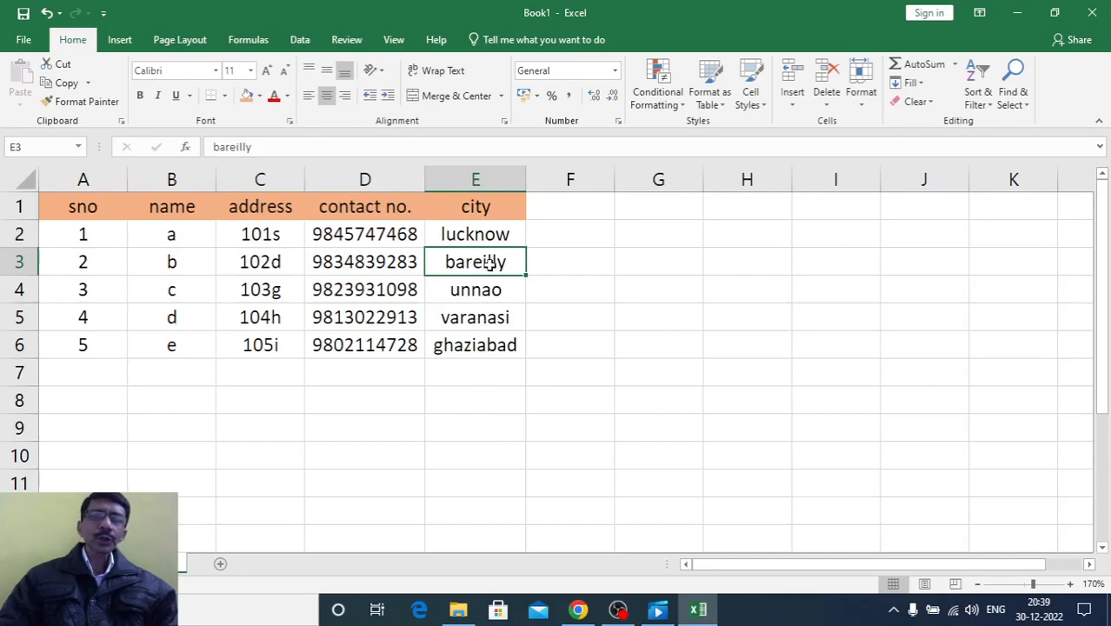
left_click_drag(526, 265, 543, 289)
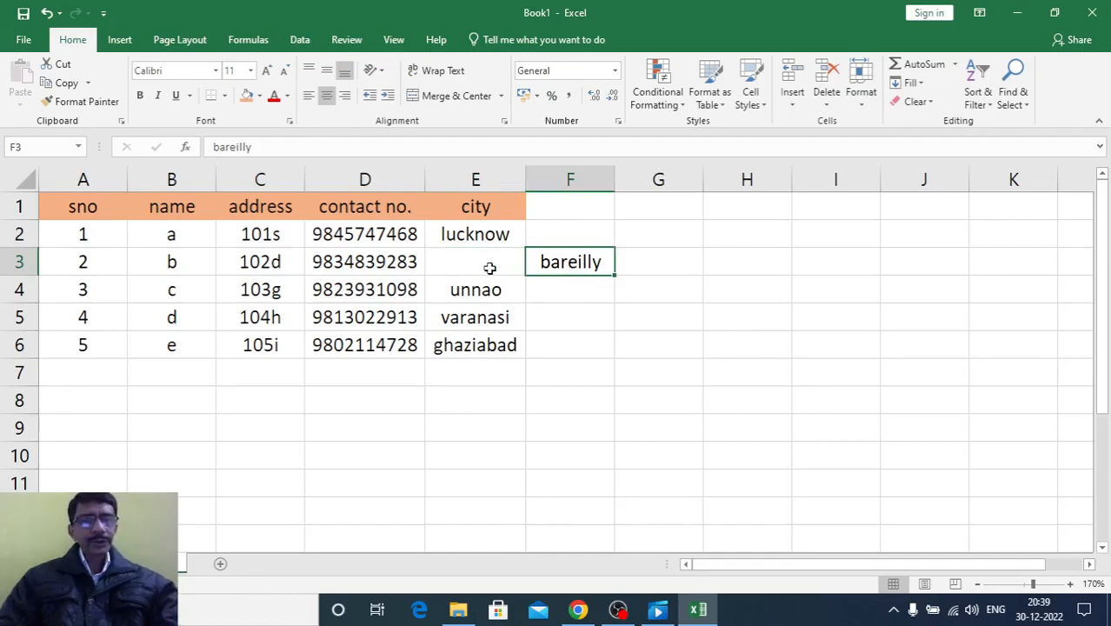
key("ctrl+z")
left_click(543, 339)
left_click_drag(479, 261, 492, 375)
left_click(481, 434)
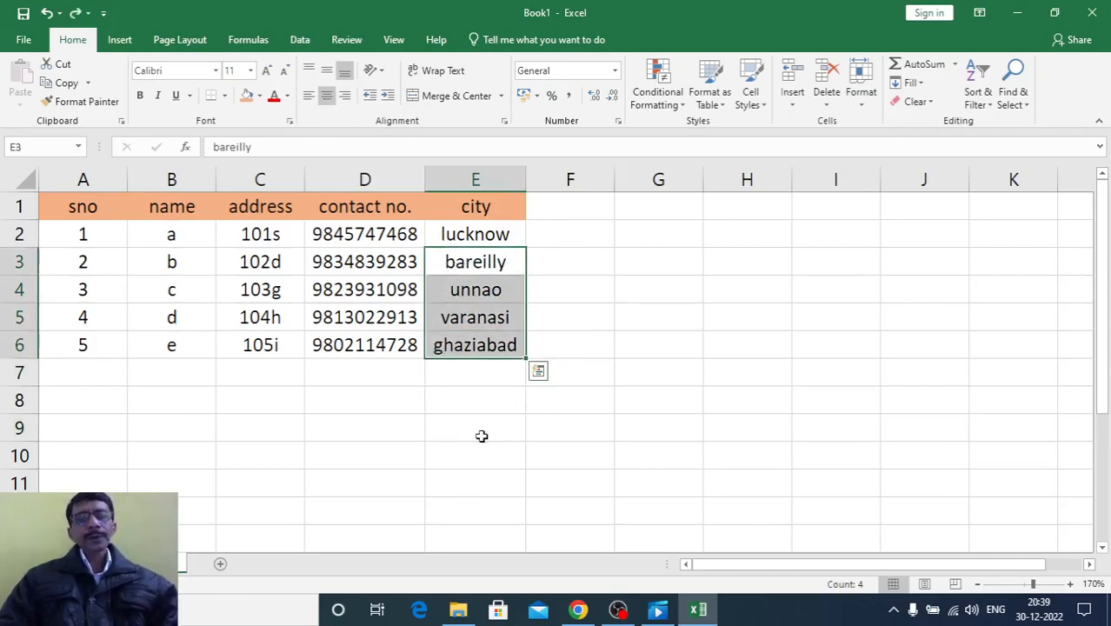
left_click(482, 436)
Insert a blank cell at E3 of the contact table with the Shift cells right option, and undo the insertion
left_click(475, 263)
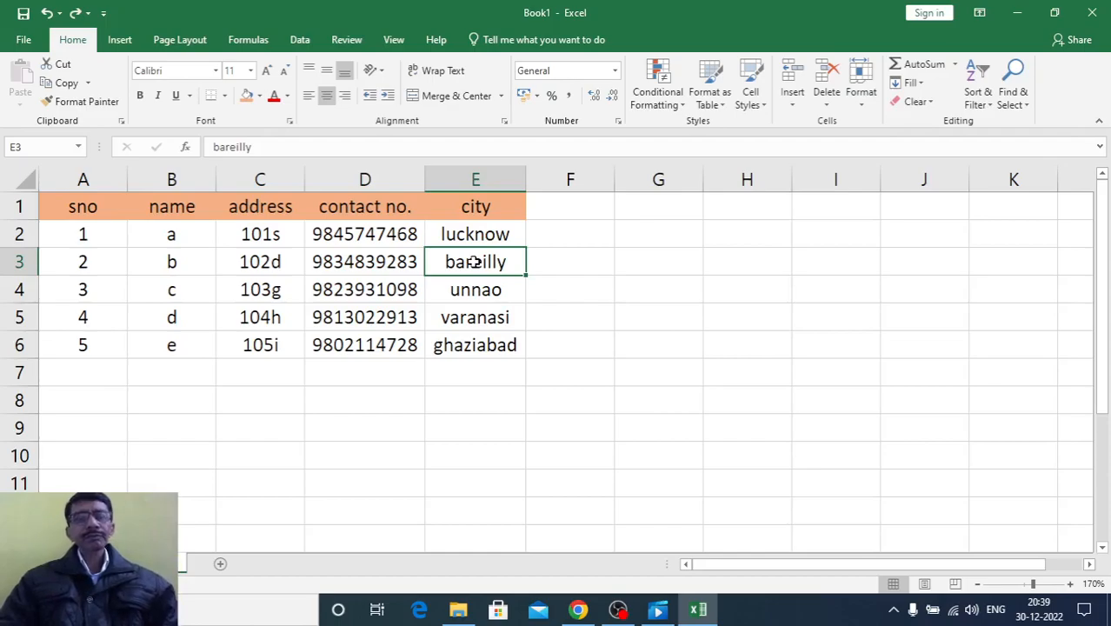
left_click(793, 105)
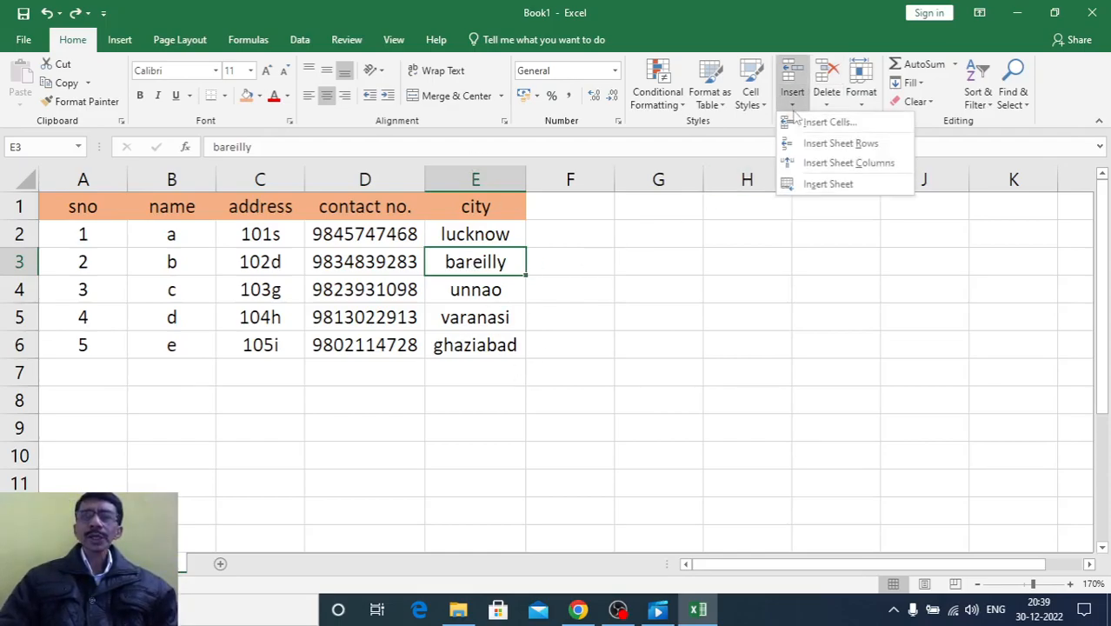
left_click(798, 122)
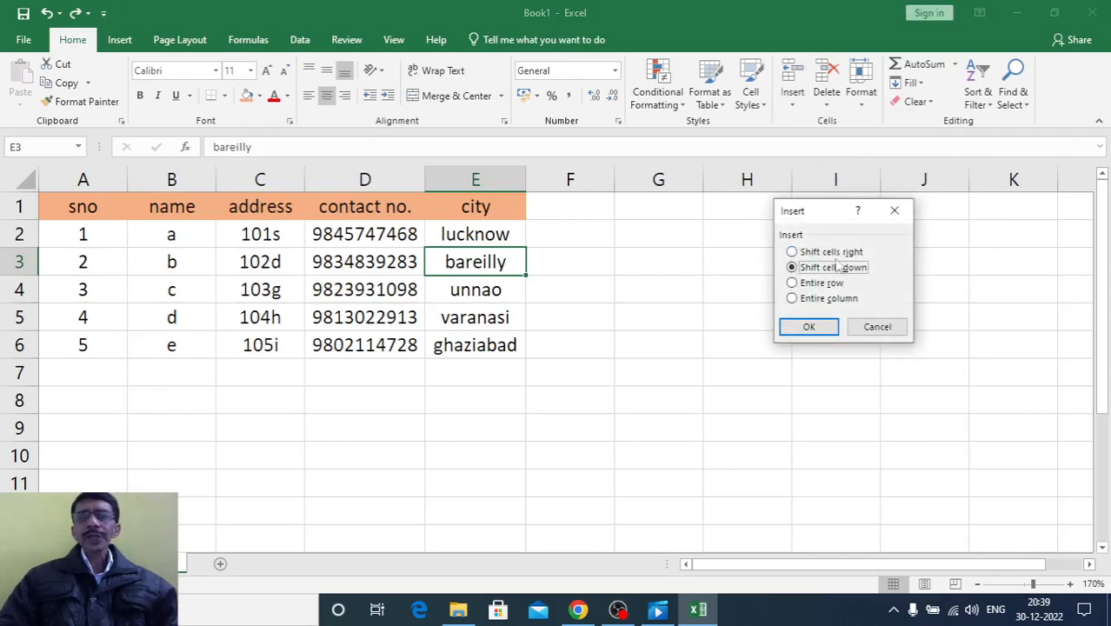
left_click(792, 252)
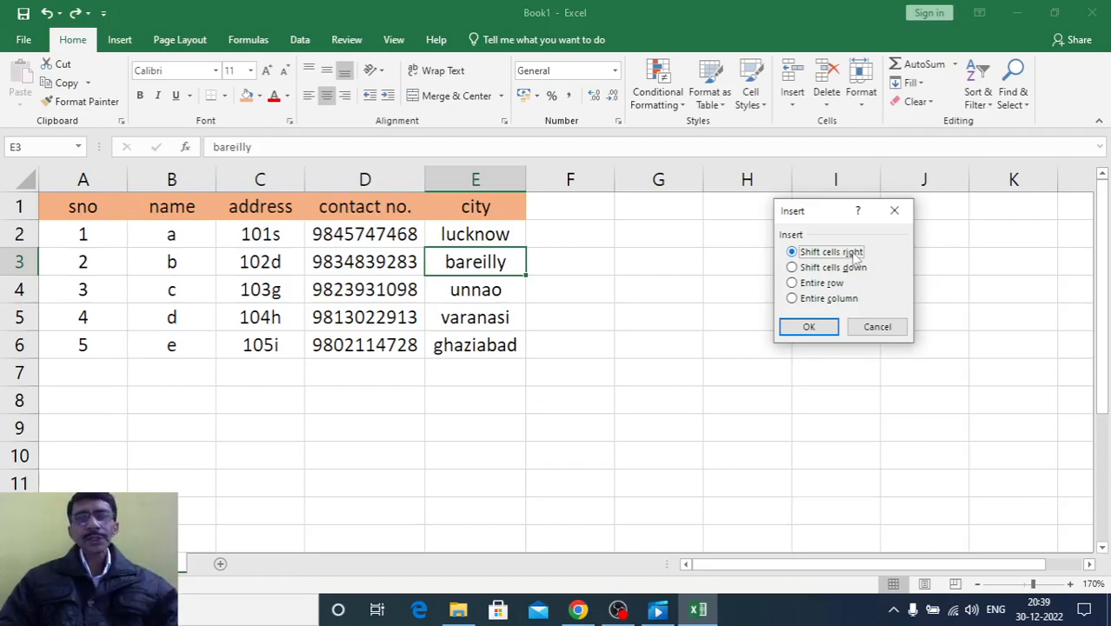
left_click(809, 328)
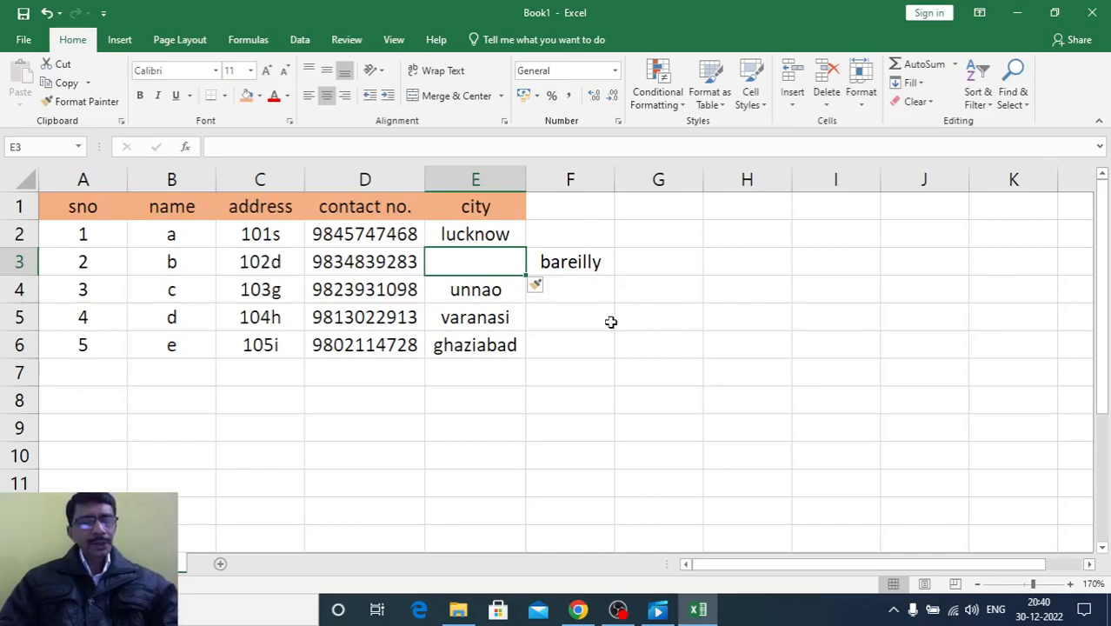
key("ctrl+z")
Insert a blank cell at E3 with the Shift cells down option, and undo the insertion
left_click(789, 105)
left_click(798, 128)
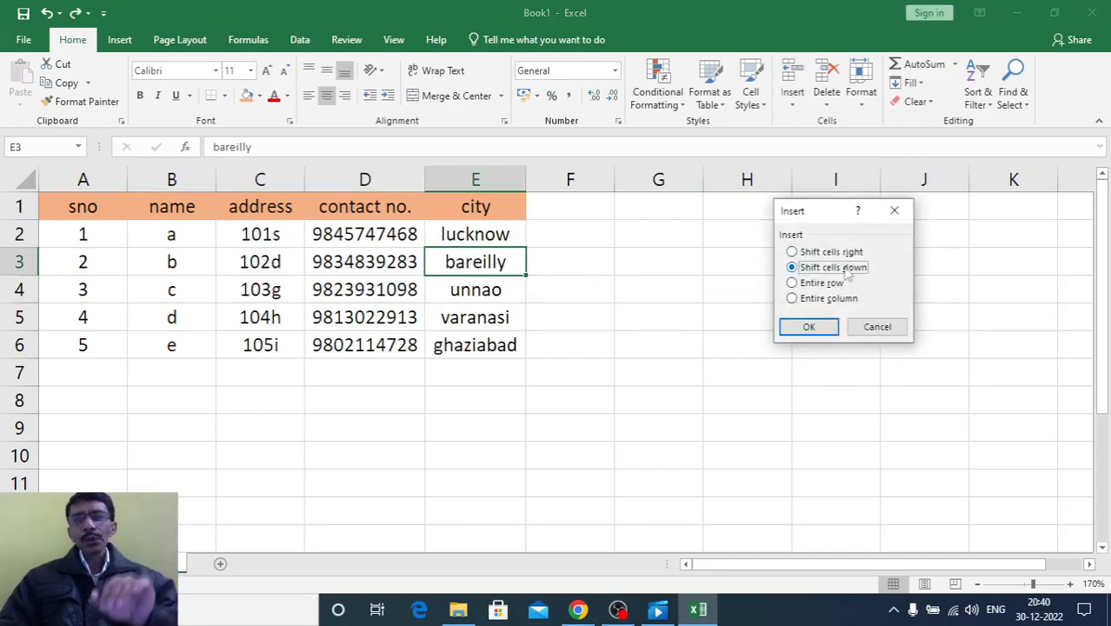
left_click(826, 323)
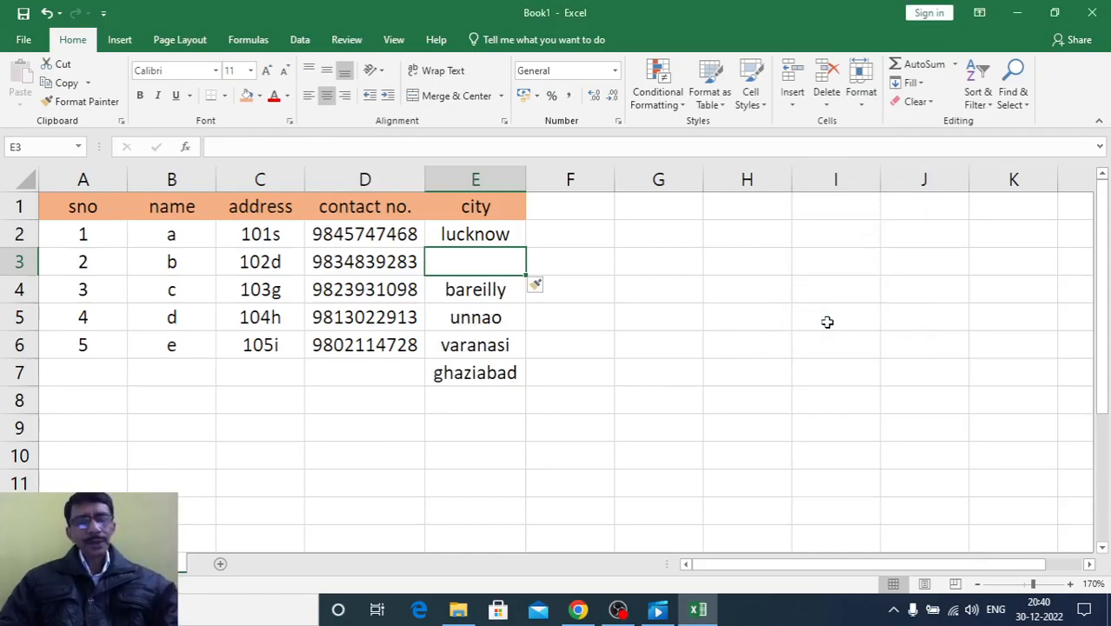
key("ctrl+z")
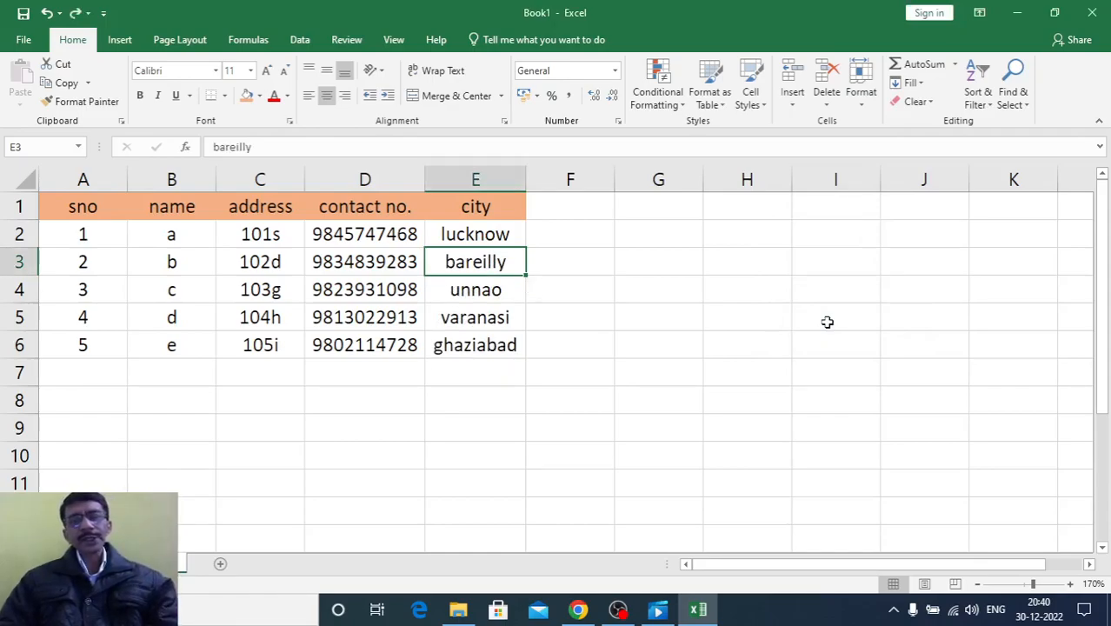
Insert an entire blank row at row 3 of the contact table, working from cell E3
left_click(793, 103)
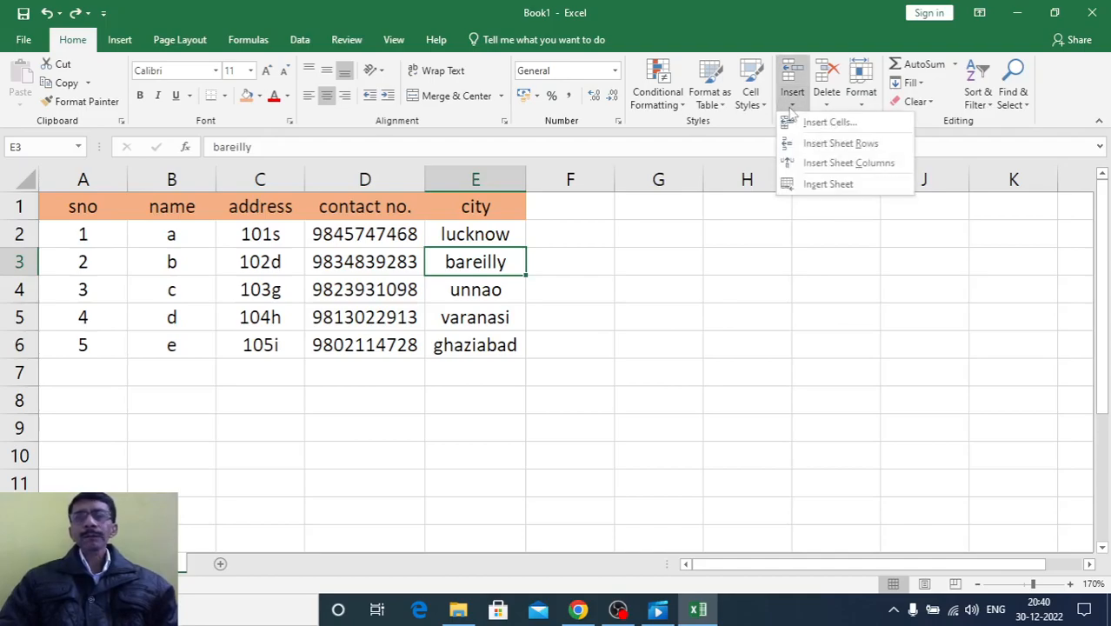
left_click(793, 124)
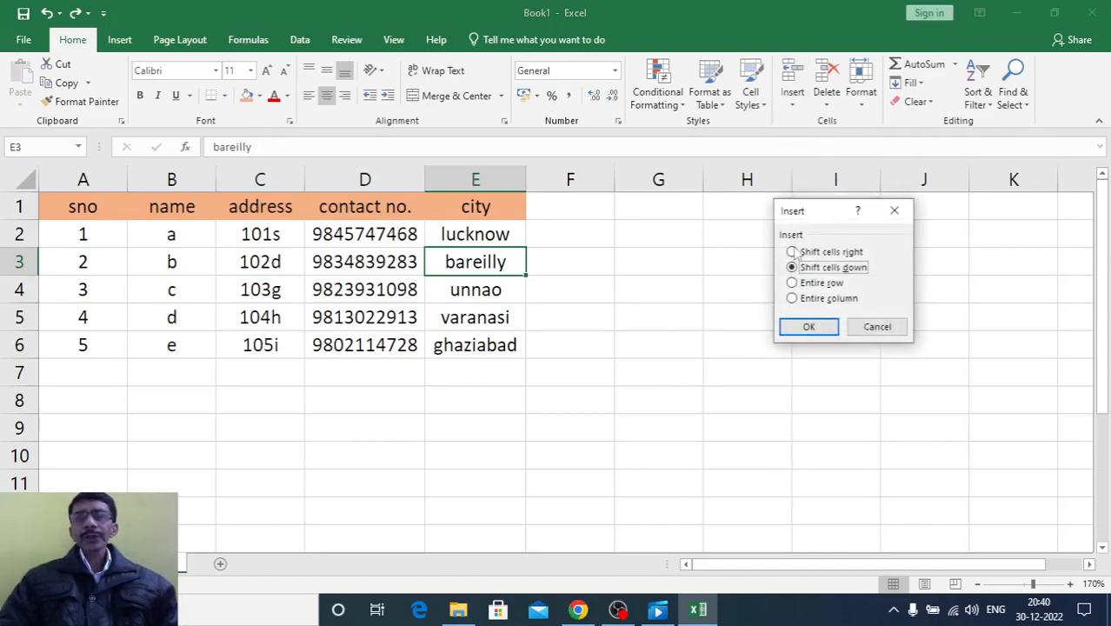
left_click(792, 283)
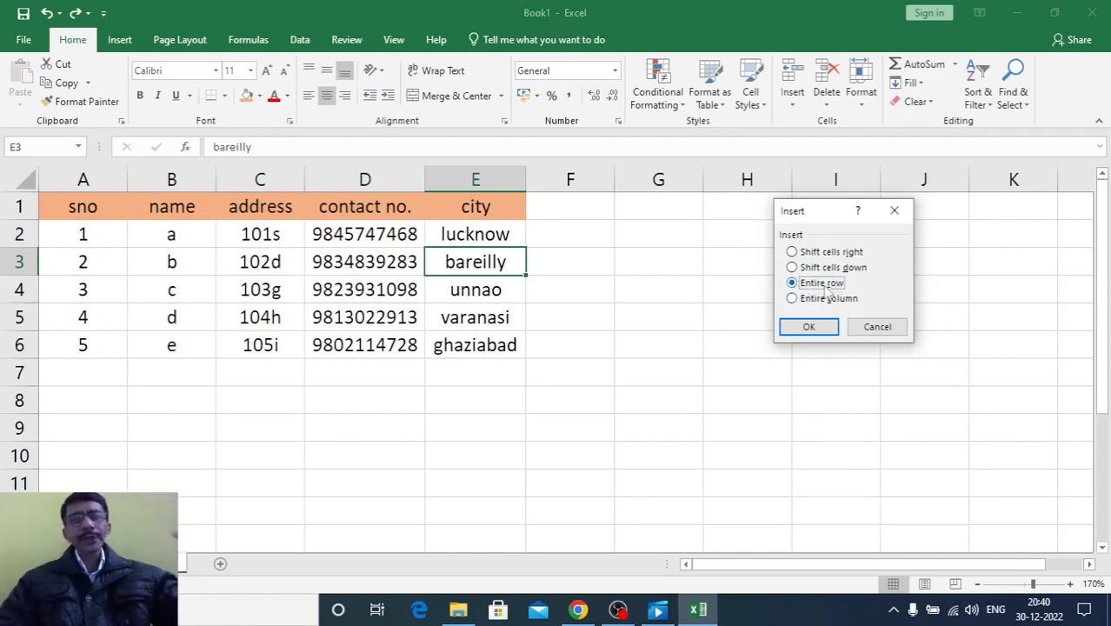
left_click(817, 326)
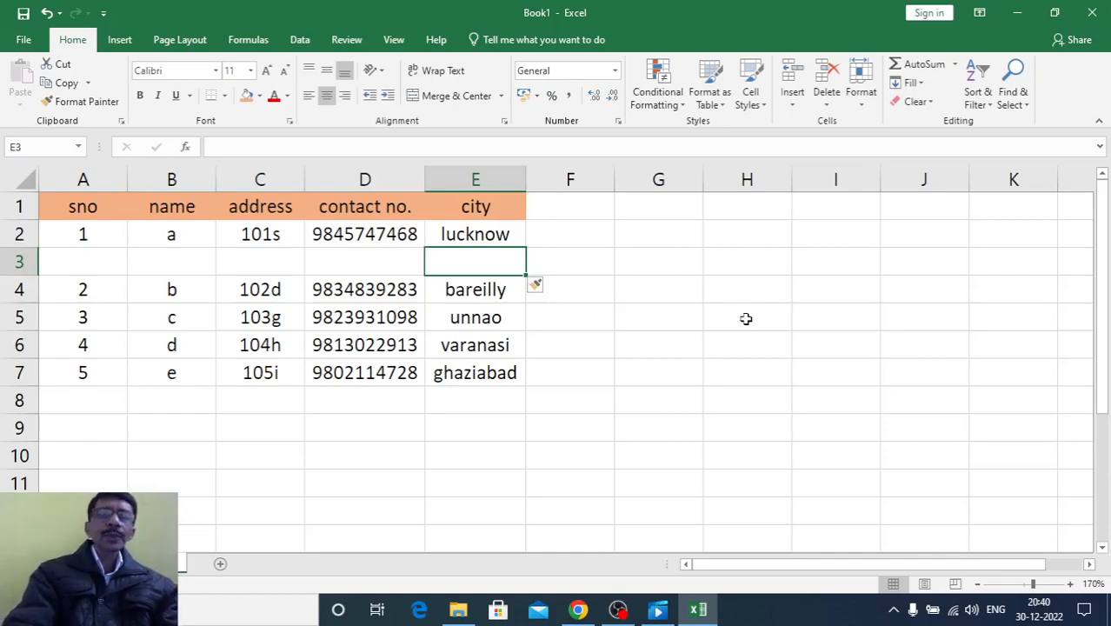
Try the city delhi in E3 of the blank row, clear it, and undo the row insertion
type("delhi")
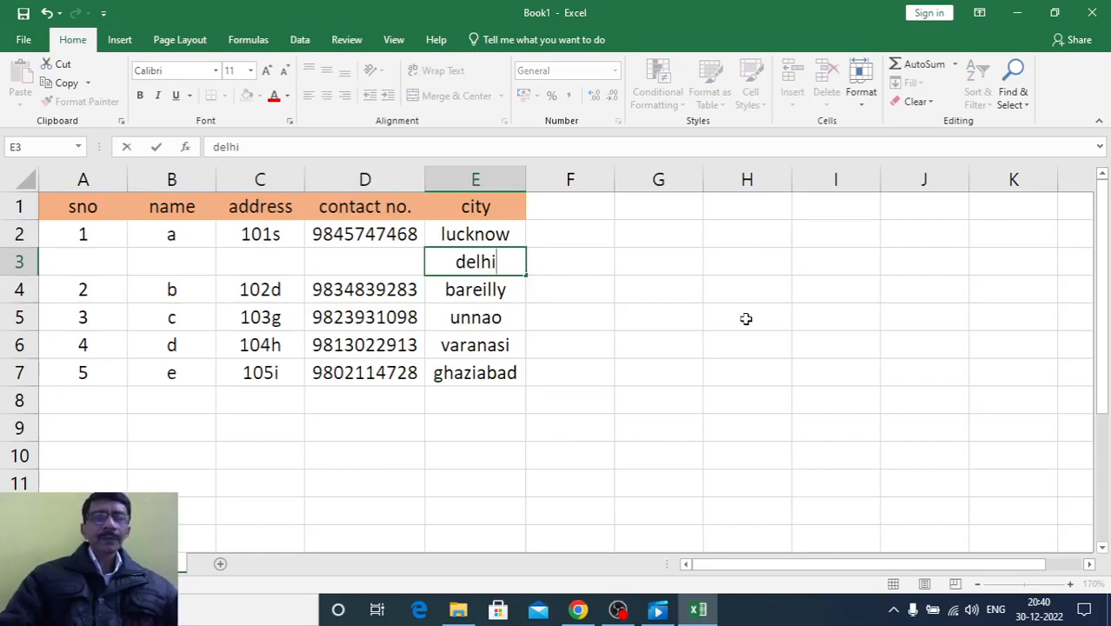
key("BackSpace")
key("BackSpace")
key("BackSpace")
key("BackSpace")
key("BackSpace")
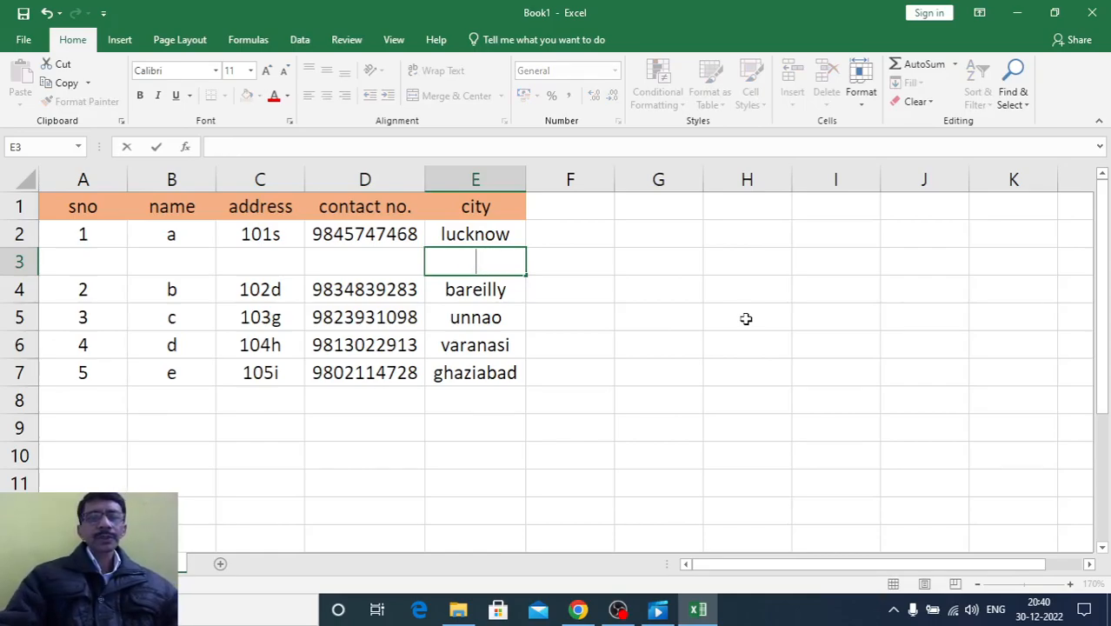
key("Escape")
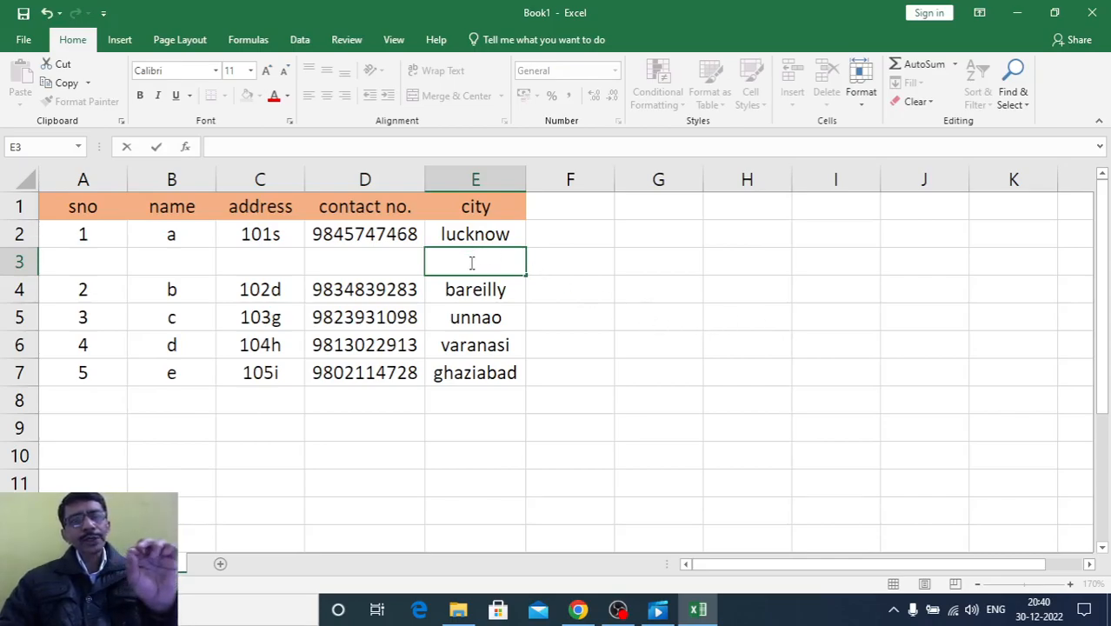
left_click(626, 372)
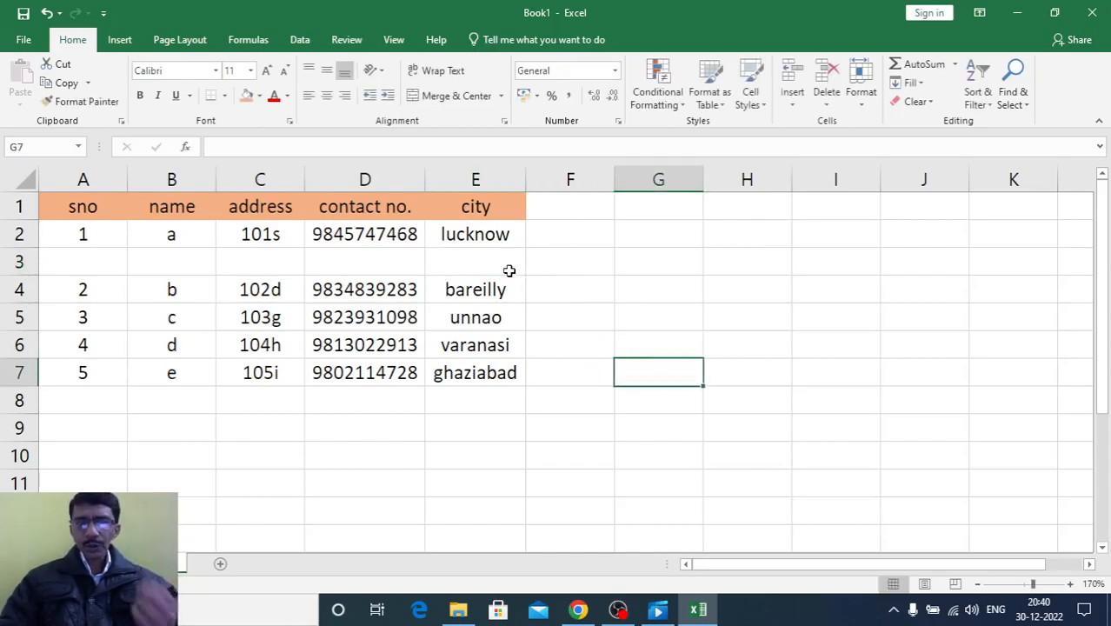
key("ctrl+z")
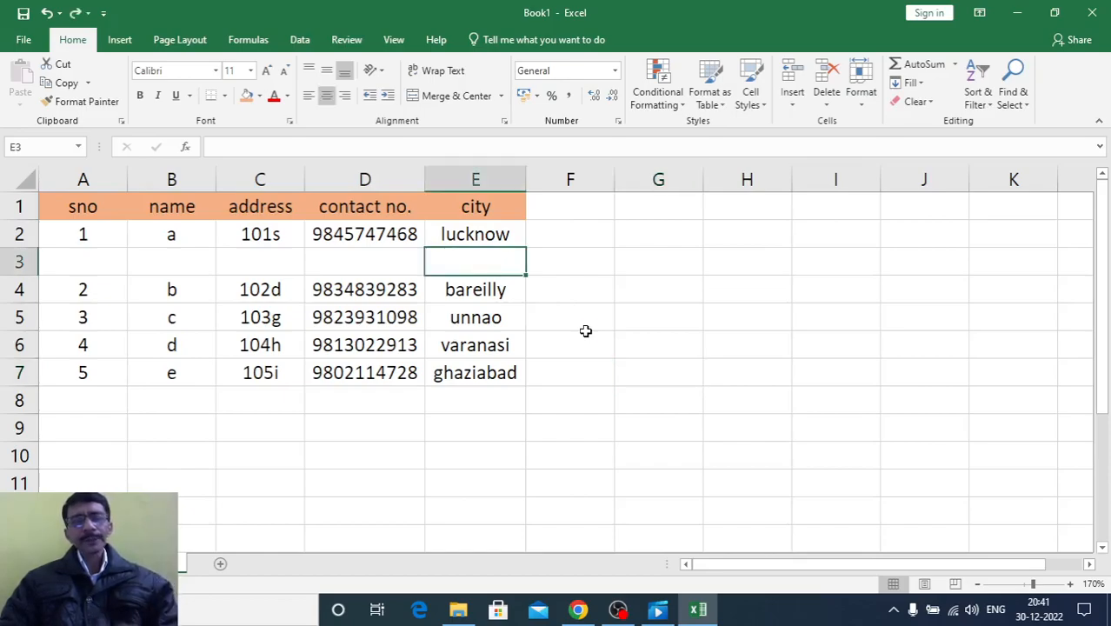
key("ctrl+z")
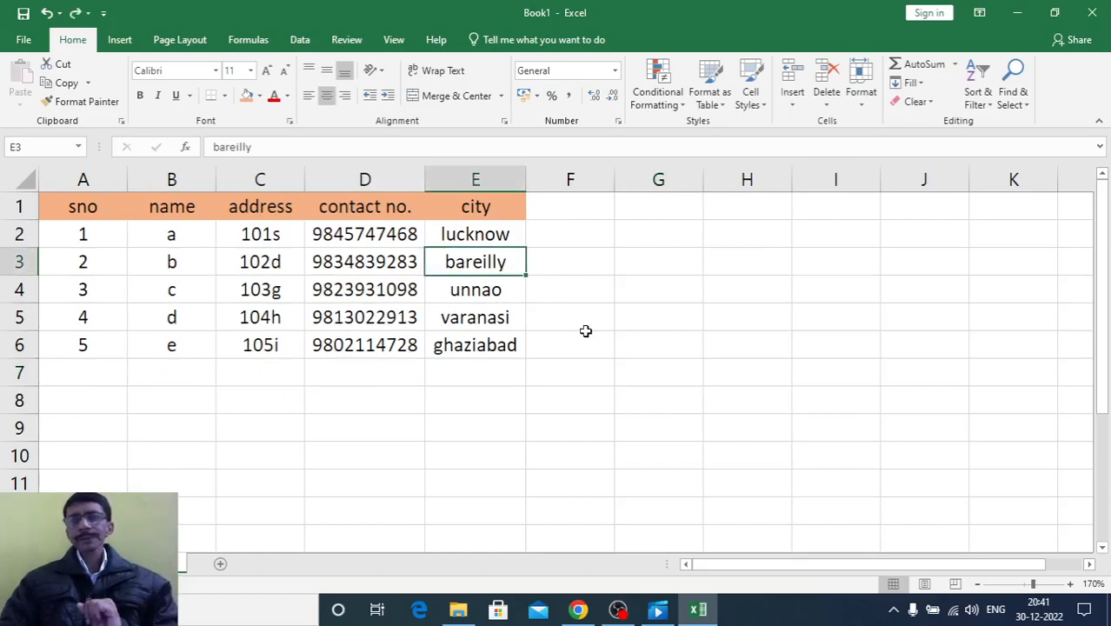
Insert an entire blank column before the city column of the contact table, and undo the insertion
left_click(798, 103)
left_click(806, 123)
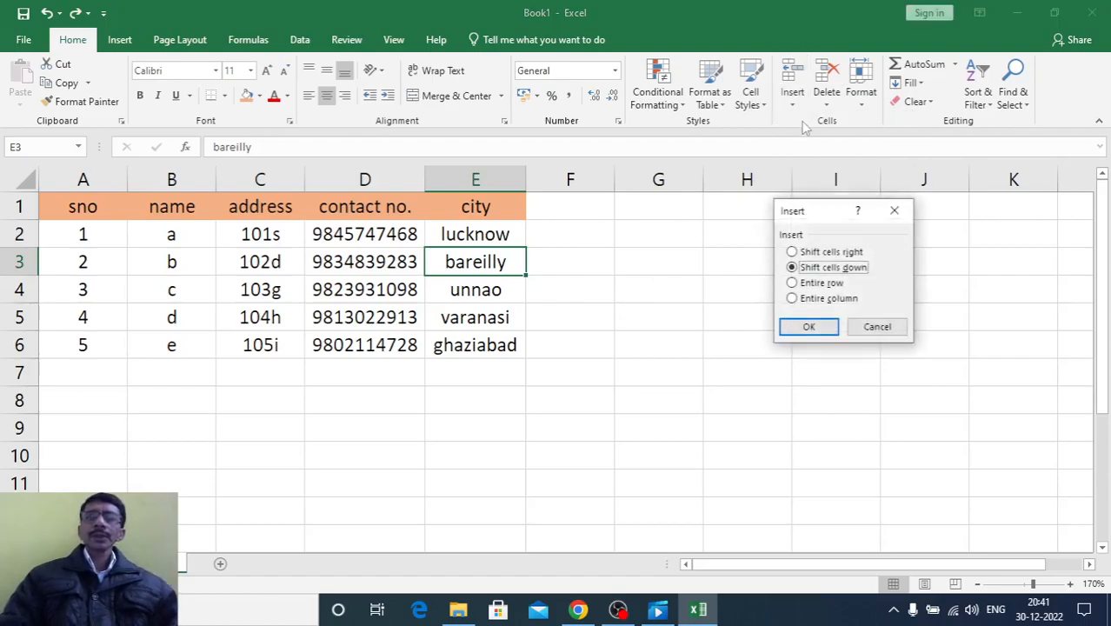
left_click(798, 300)
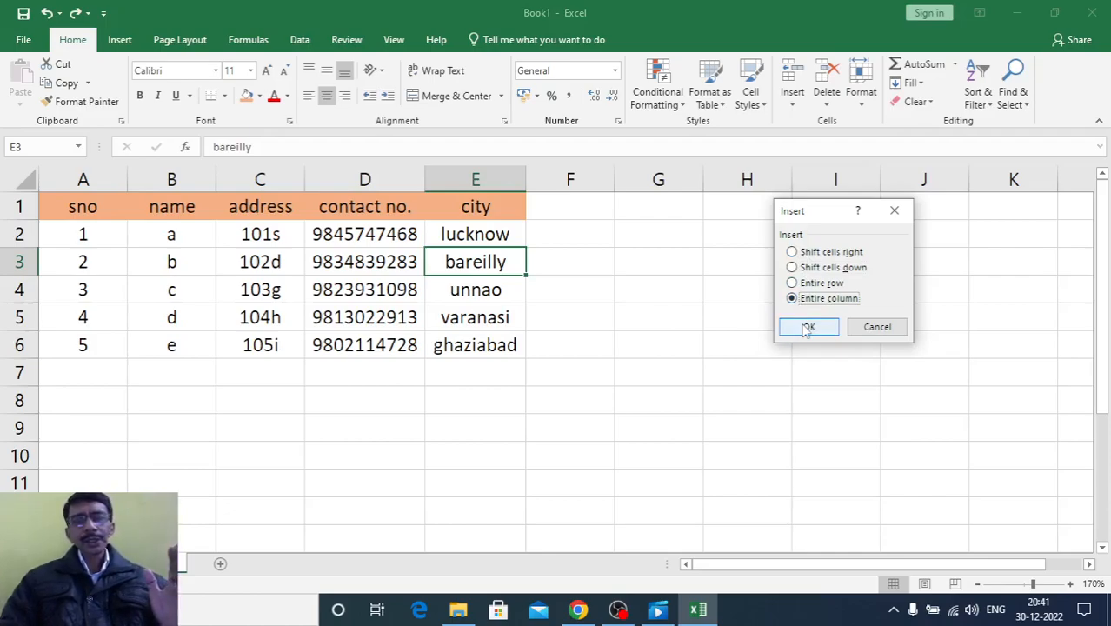
left_click(808, 327)
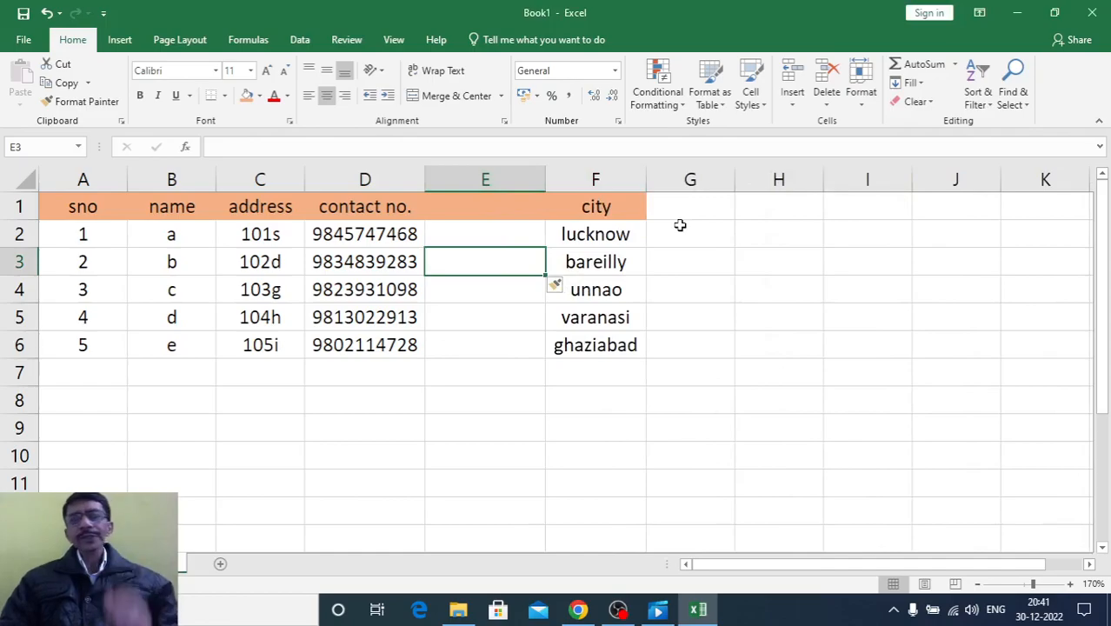
left_click(608, 210)
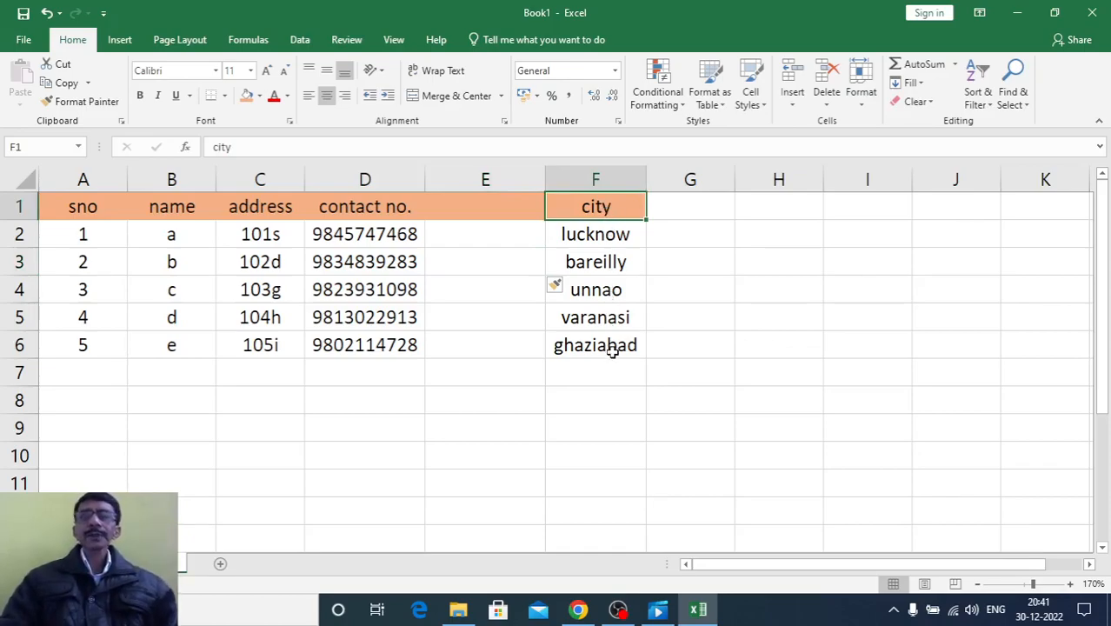
key("ctrl+z")
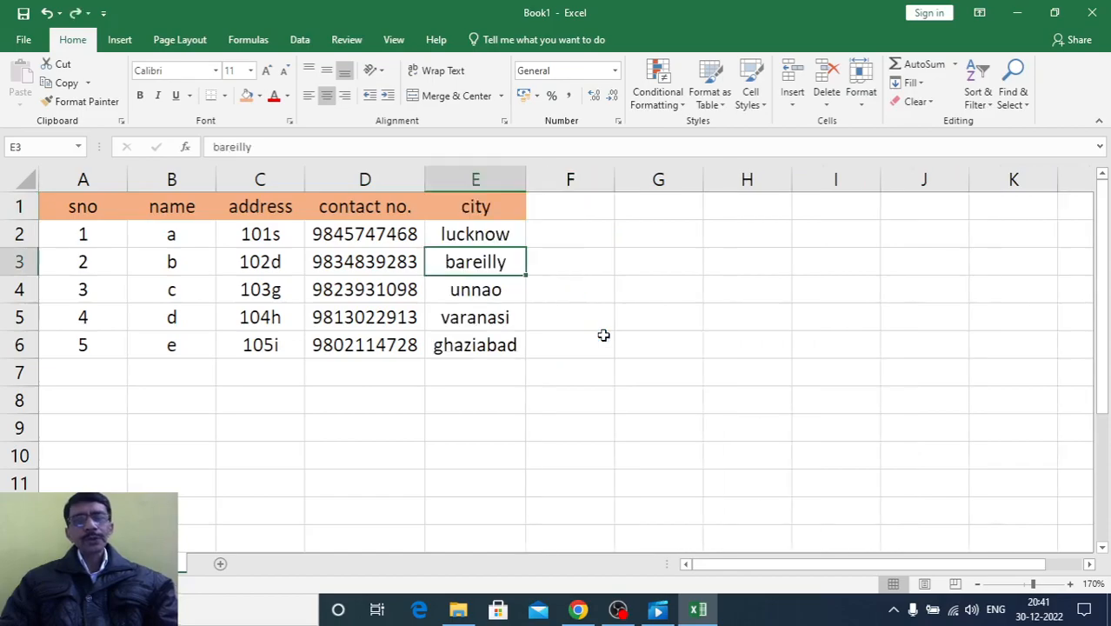
left_click(793, 102)
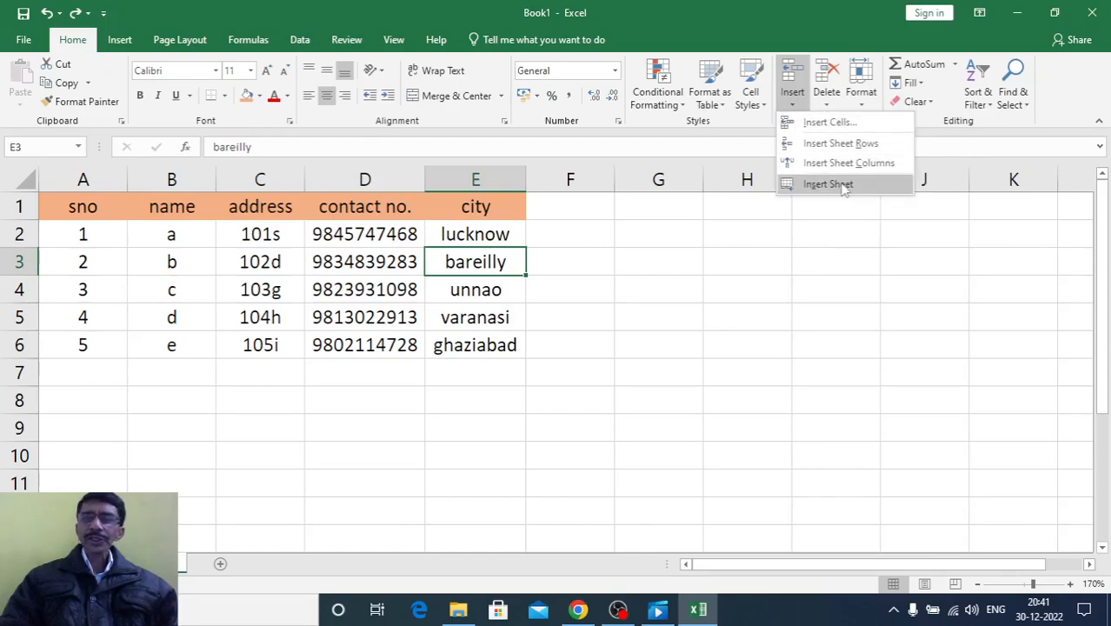
left_click(822, 122)
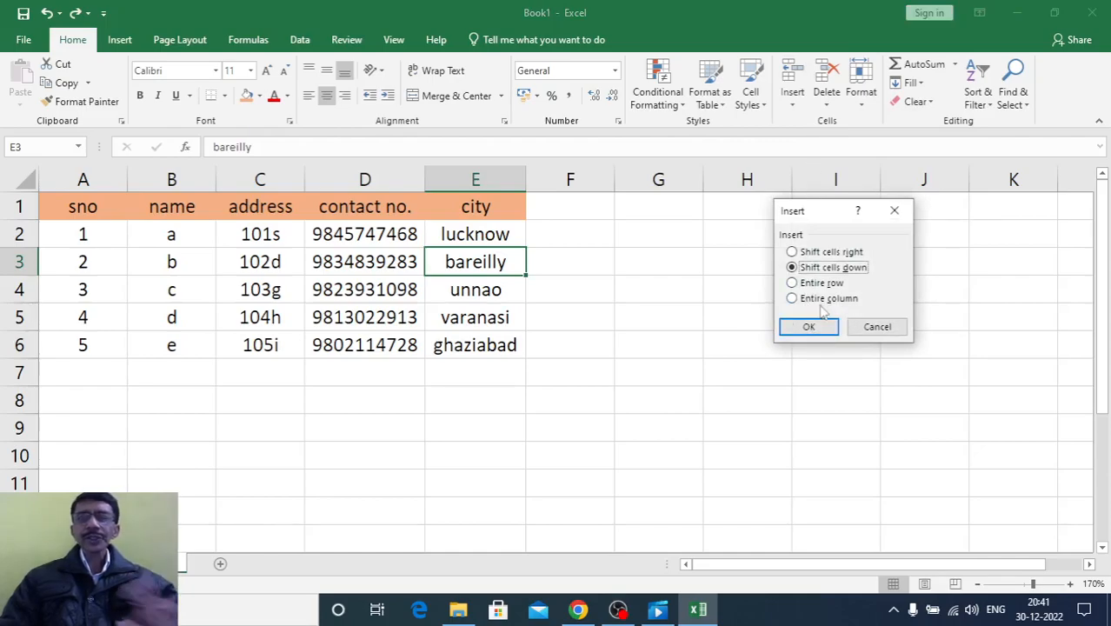
left_click(893, 210)
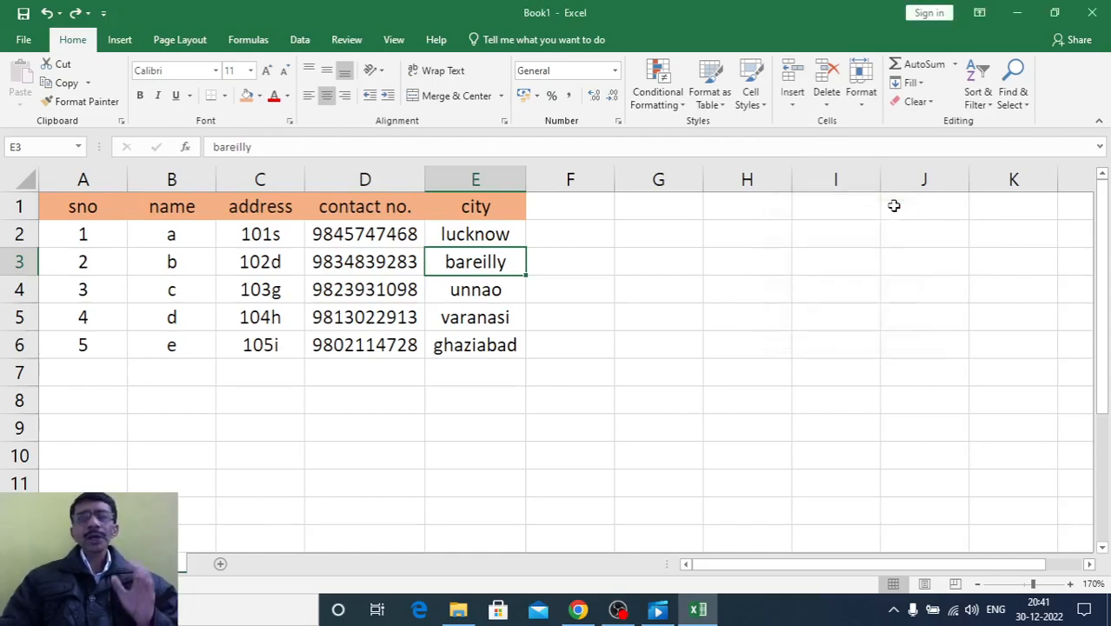
Insert a new worksheet into the workbook
left_click(792, 95)
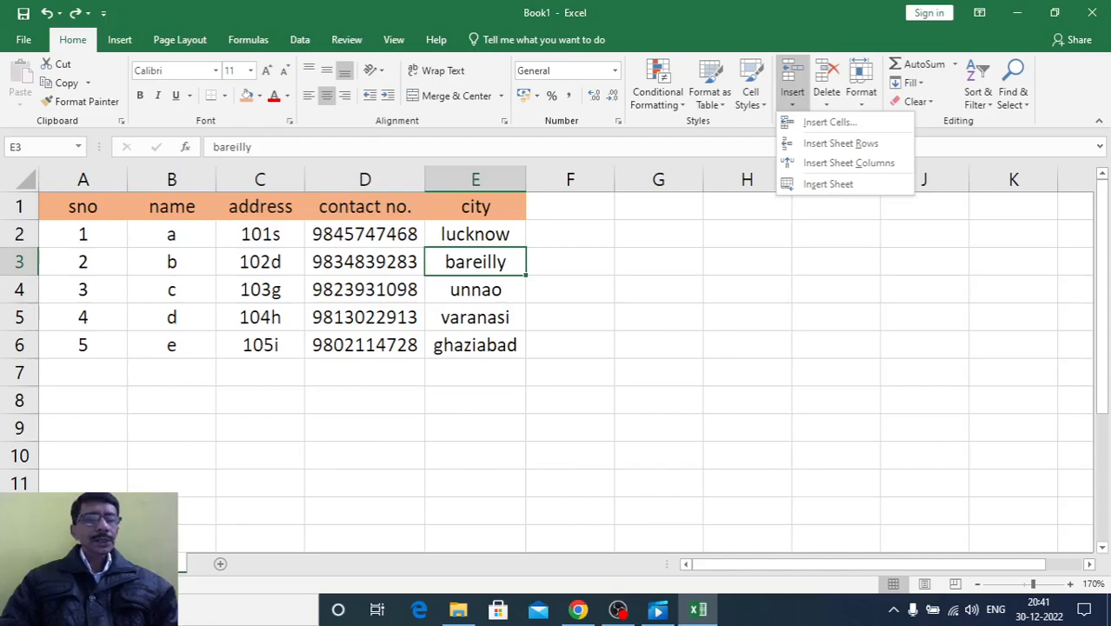
left_click(821, 183)
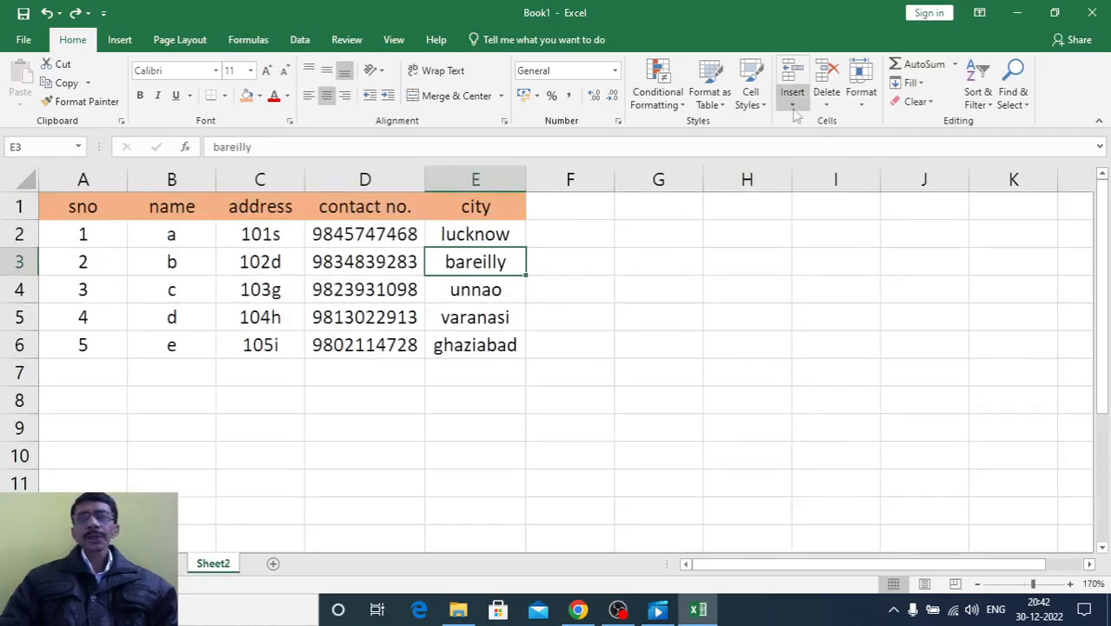
left_click(794, 108)
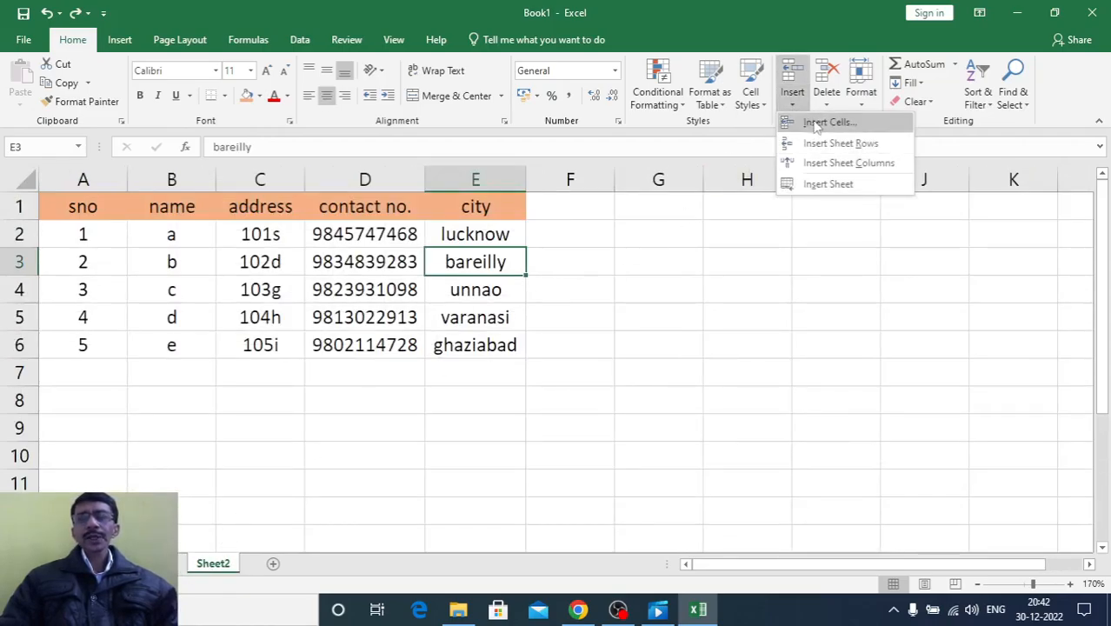
left_click(691, 303)
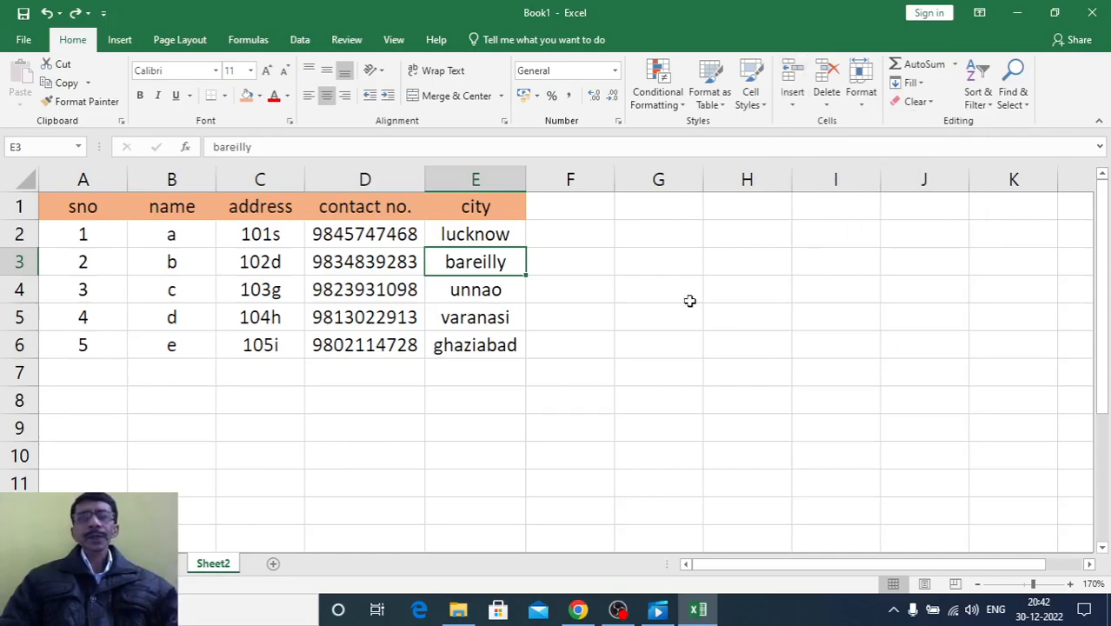
left_click(828, 104)
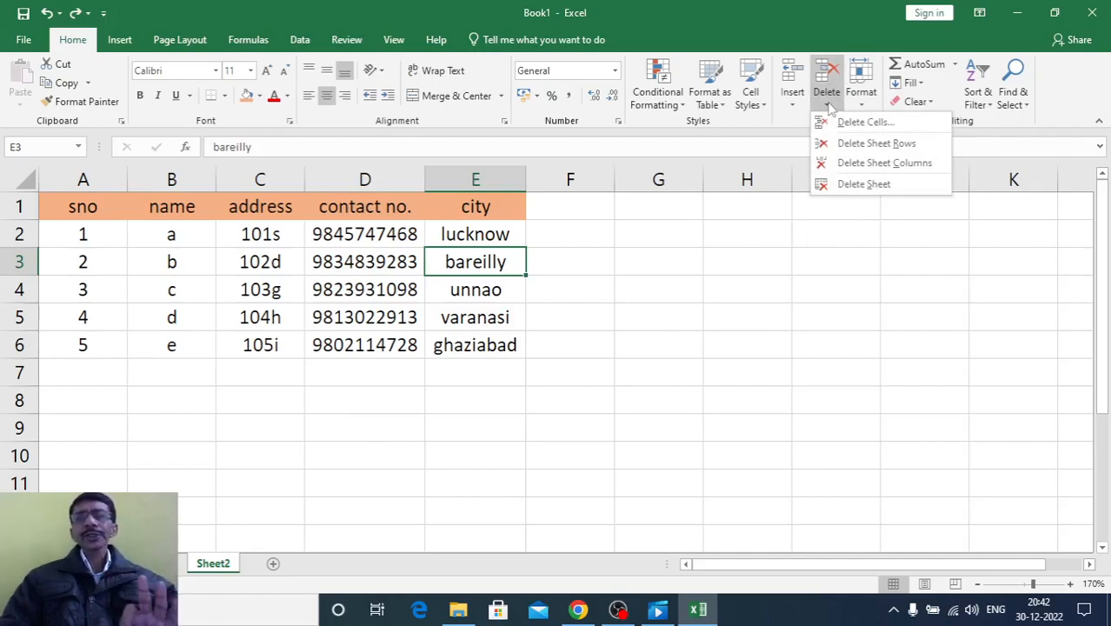
left_click(861, 122)
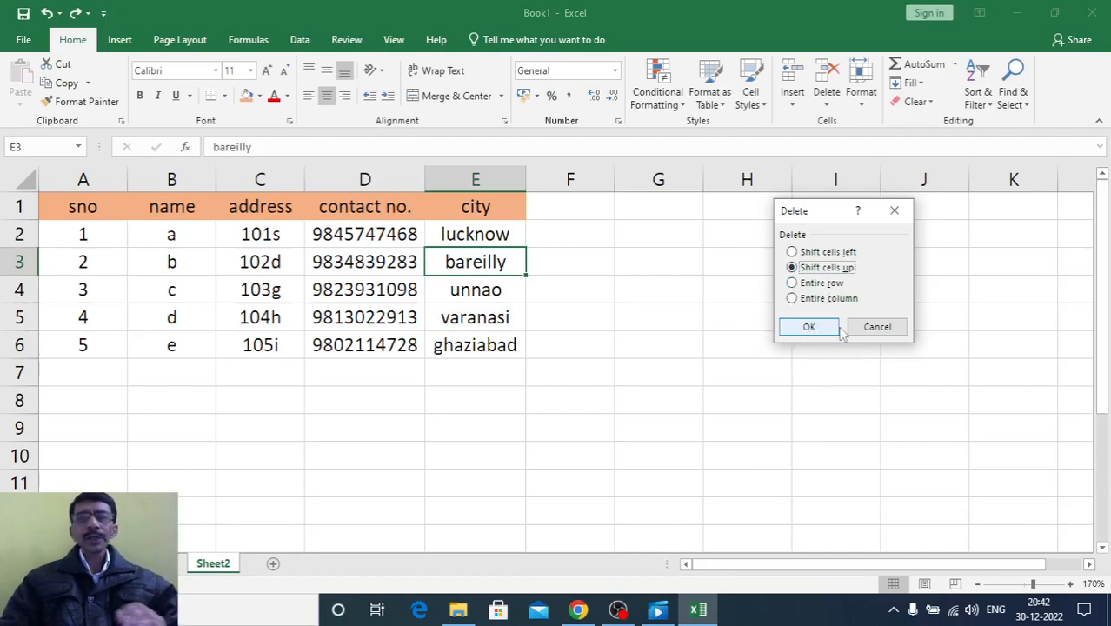
left_click(876, 328)
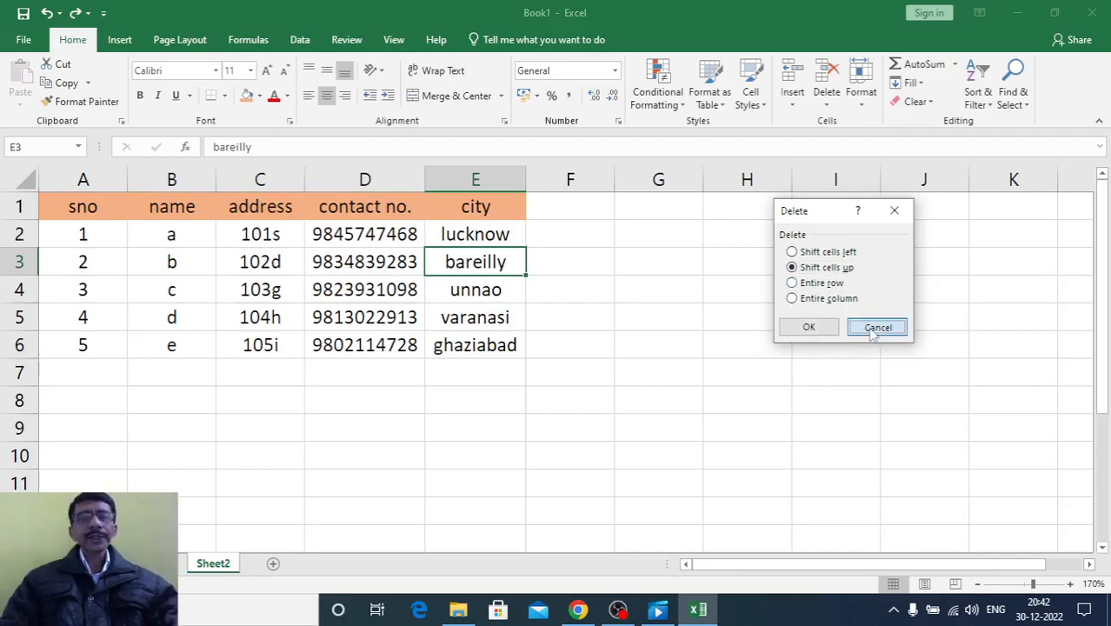
Delete the contact number cell D3 with the Shift cells left option, and undo the deletion
left_click(379, 266)
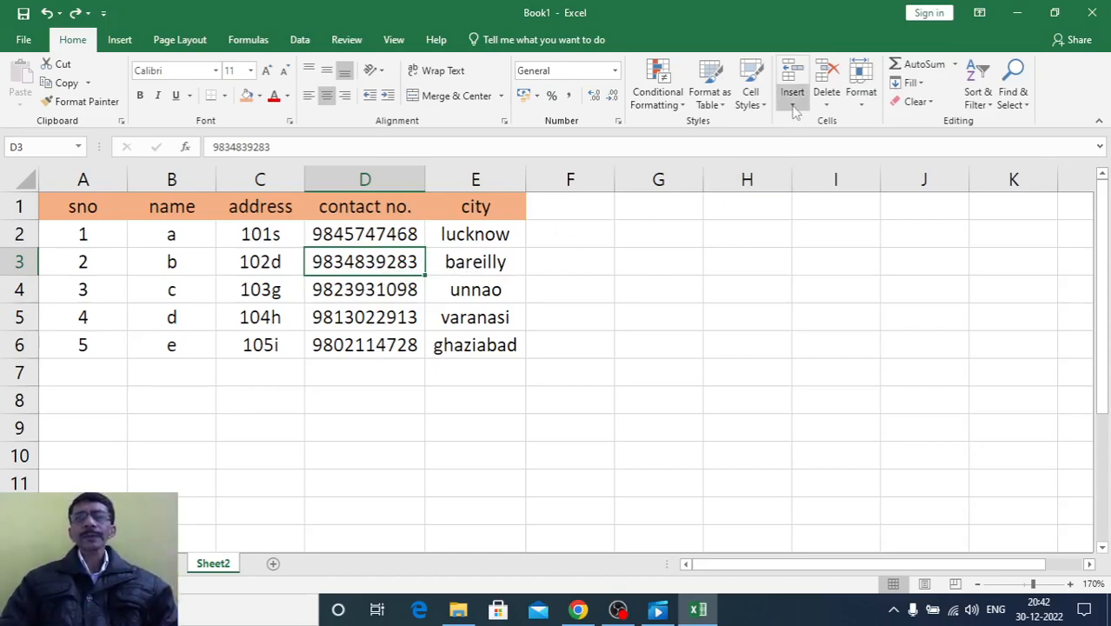
left_click(827, 98)
left_click(848, 120)
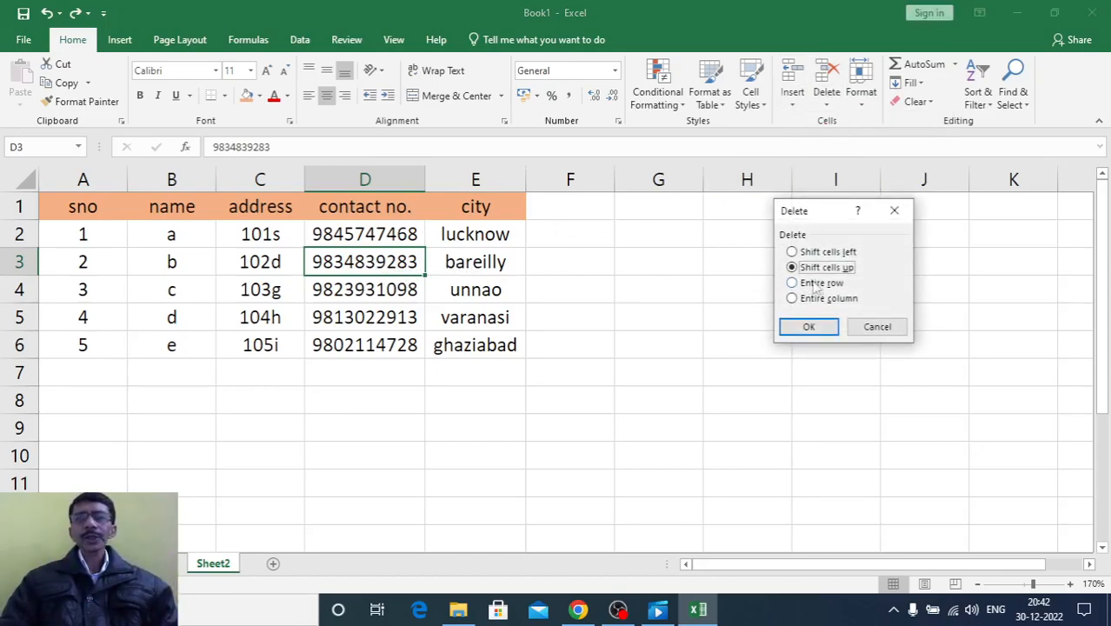
left_click(827, 253)
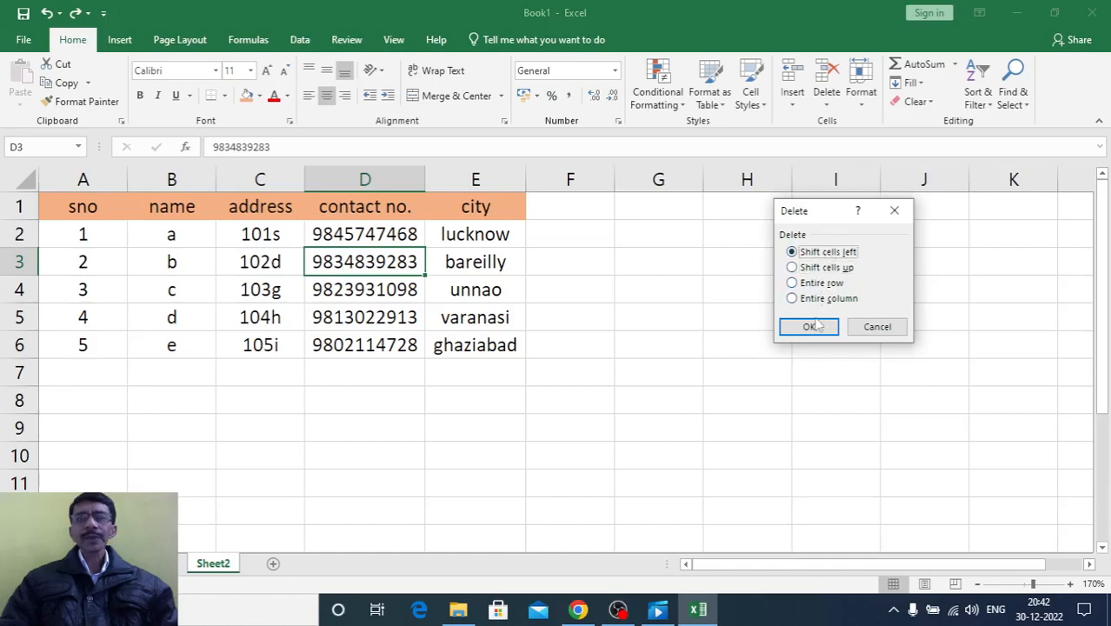
left_click(809, 326)
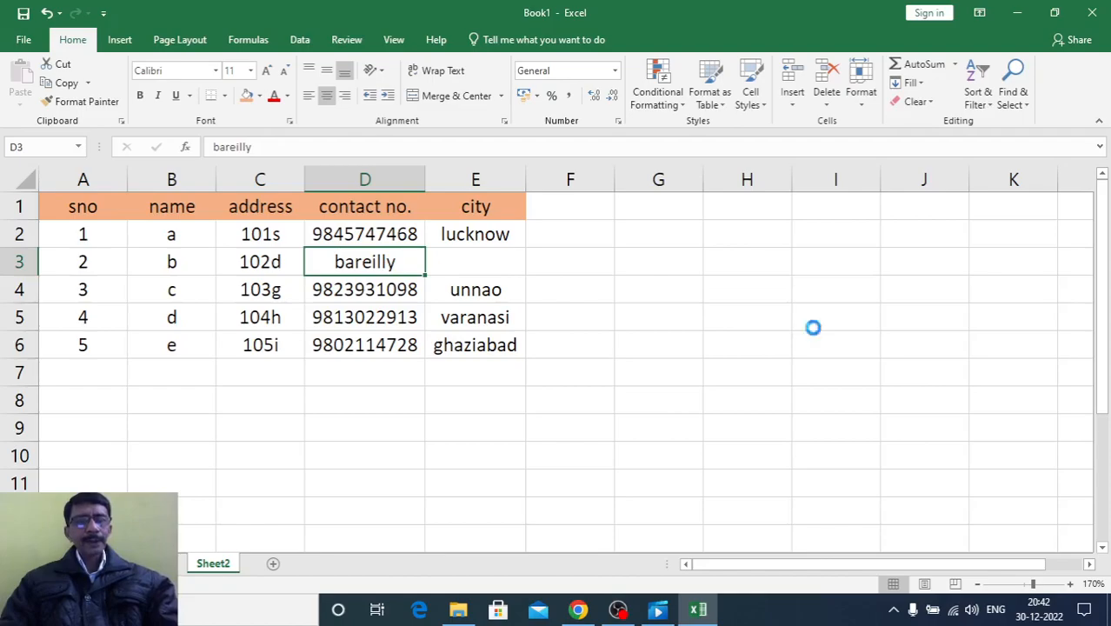
key("ctrl+z")
Delete cell D3 with the Shift cells up option, and undo the deletion
left_click(827, 103)
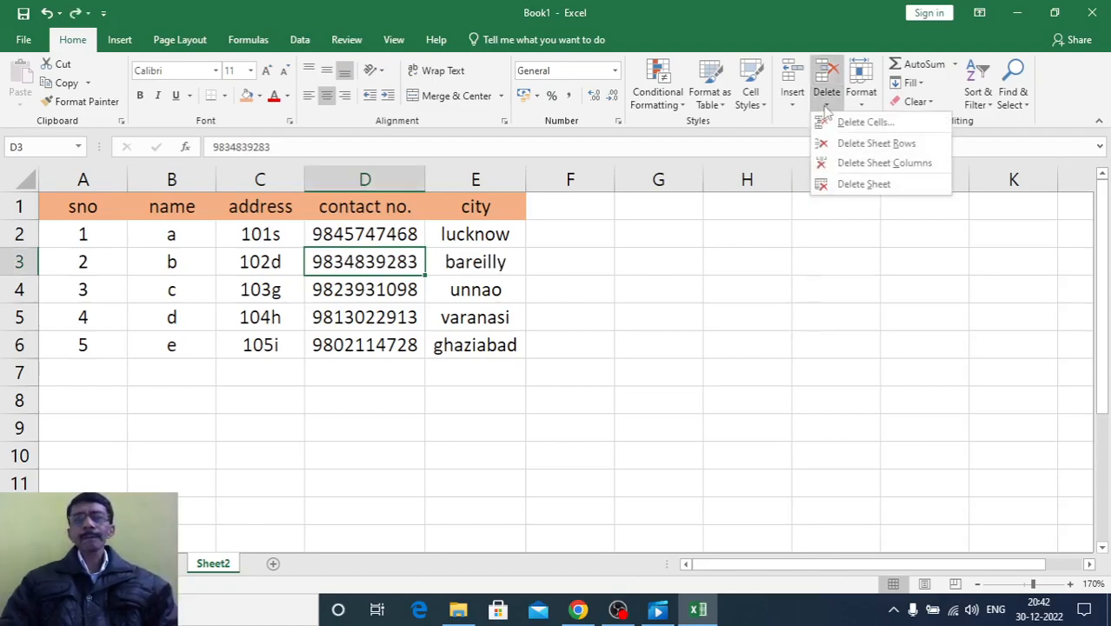
left_click(835, 120)
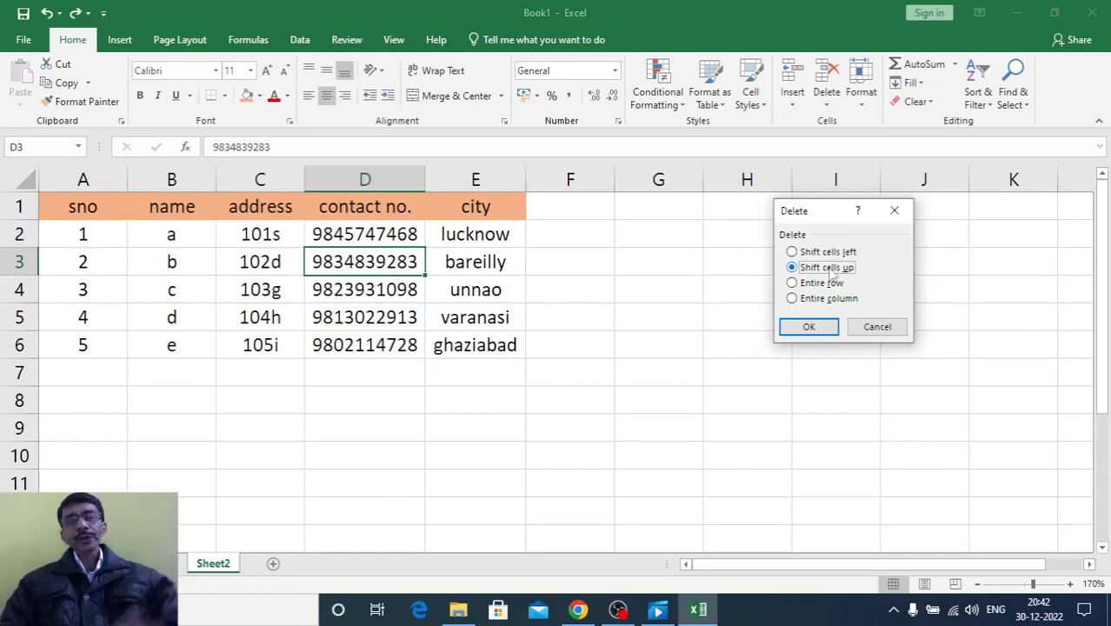
left_click(809, 331)
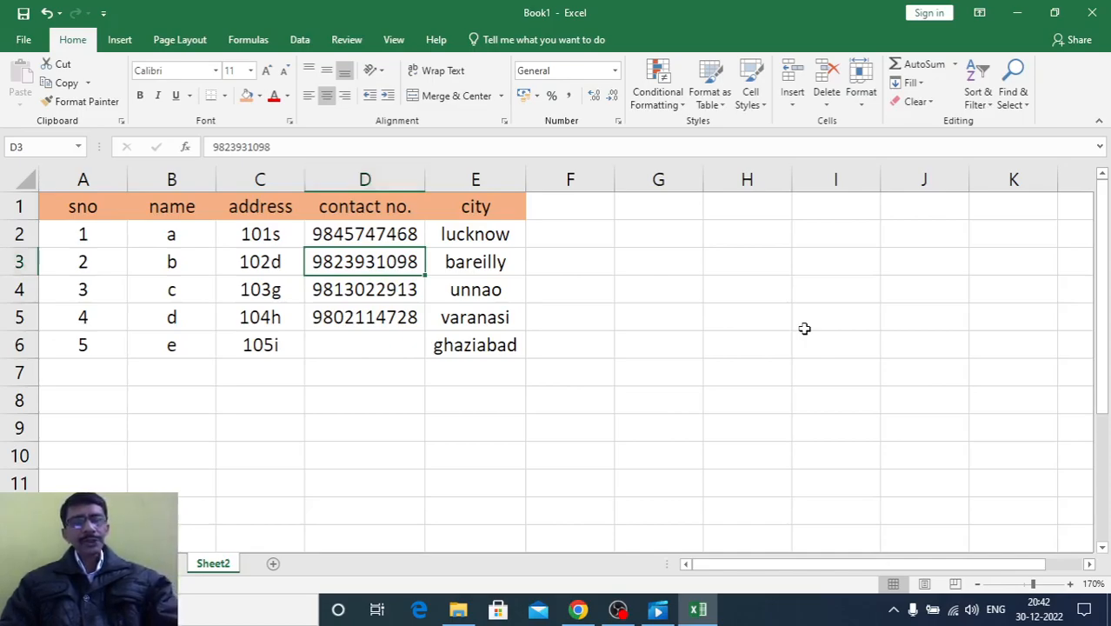
key("ctrl+z")
Delete the contact table's row 3 from cell D3 with the Entire row option, and undo the deletion
left_click(827, 101)
left_click(830, 122)
left_click(801, 286)
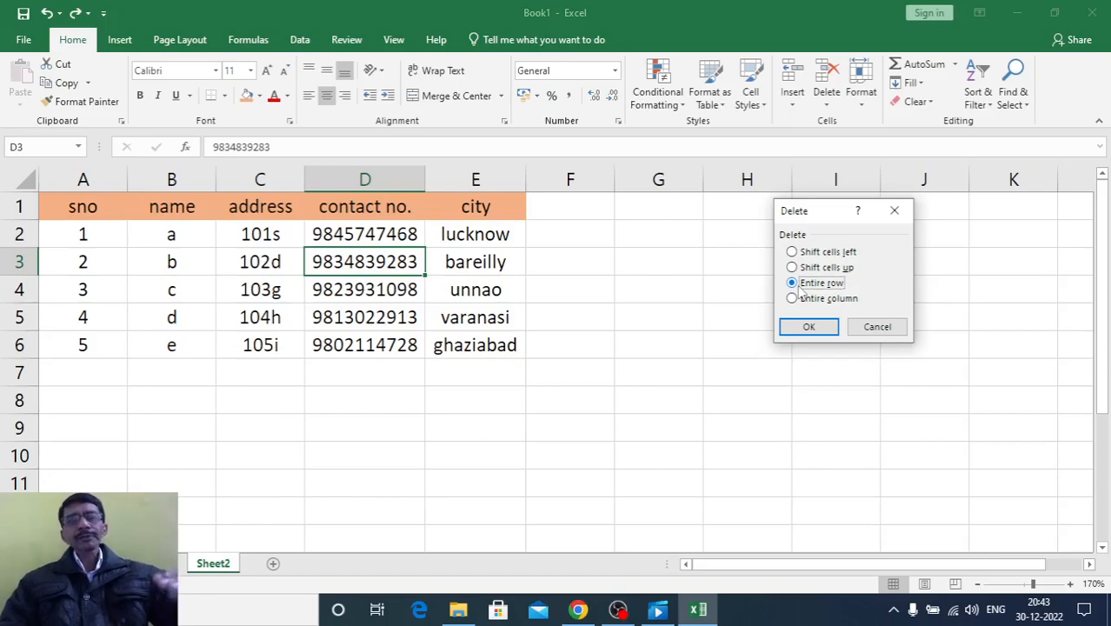
left_click(806, 327)
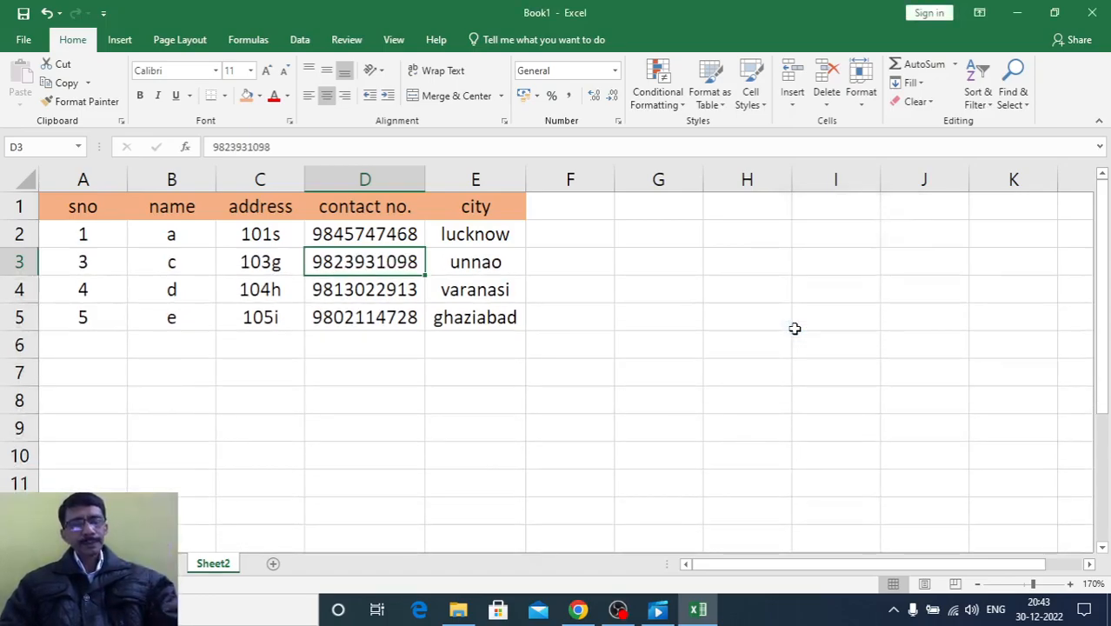
key("ctrl+z")
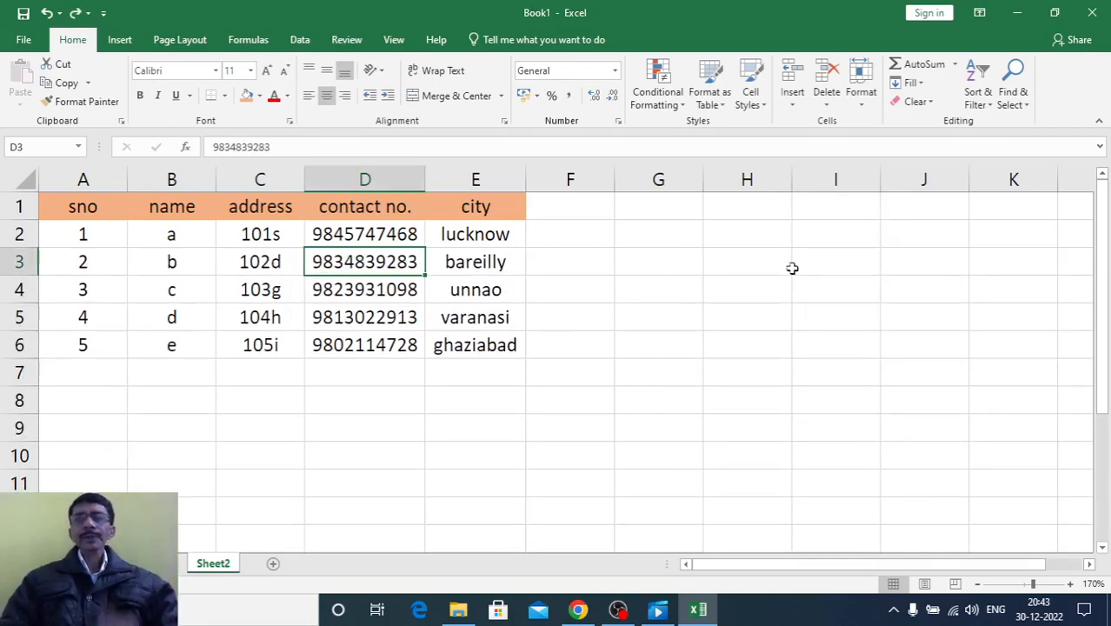
Delete the contact number column from cell D3 with the Entire column option, and undo the deletion
left_click(827, 97)
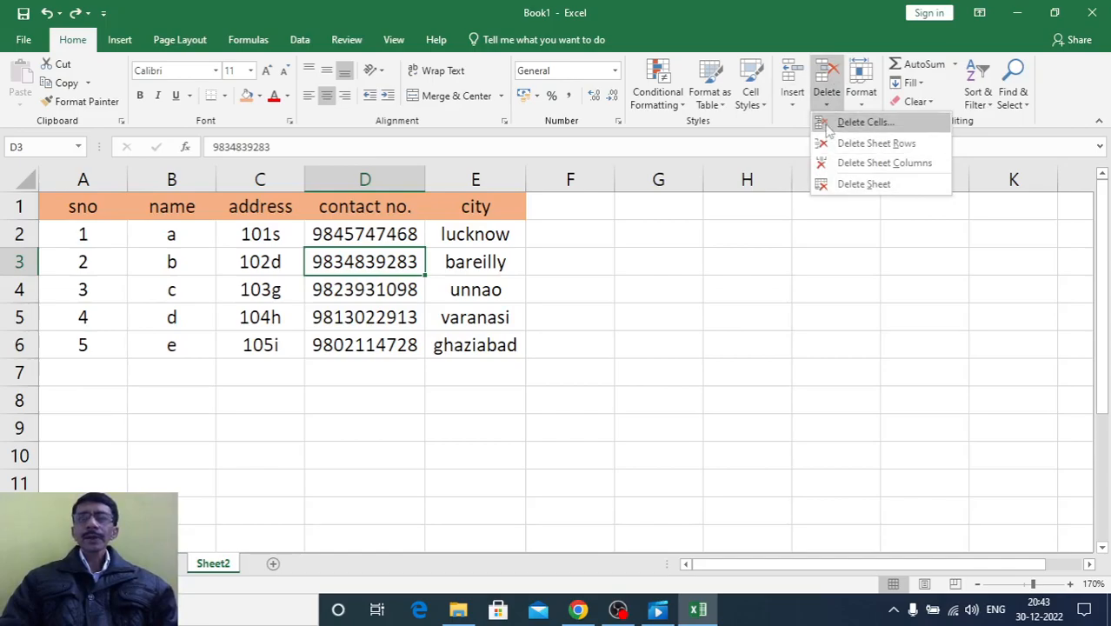
left_click(864, 121)
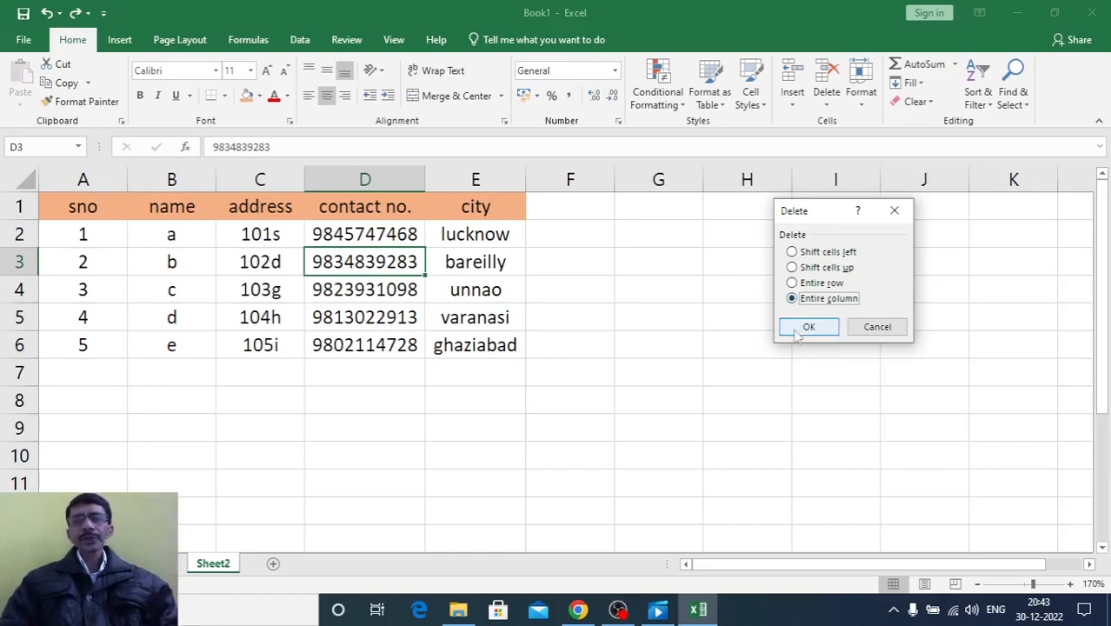
left_click(802, 331)
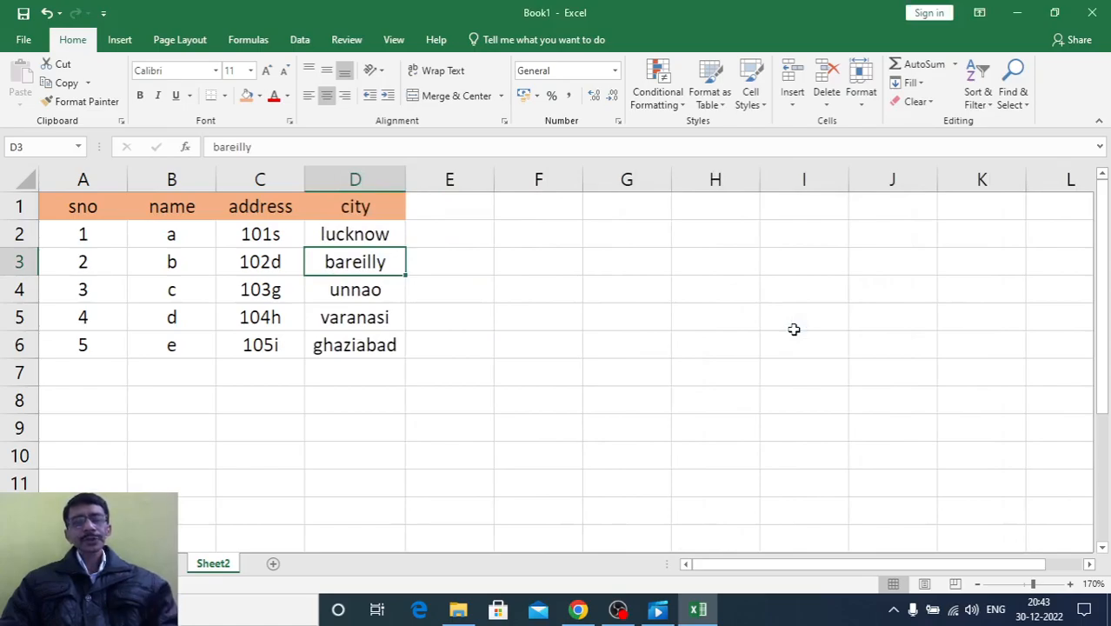
key("ctrl+z")
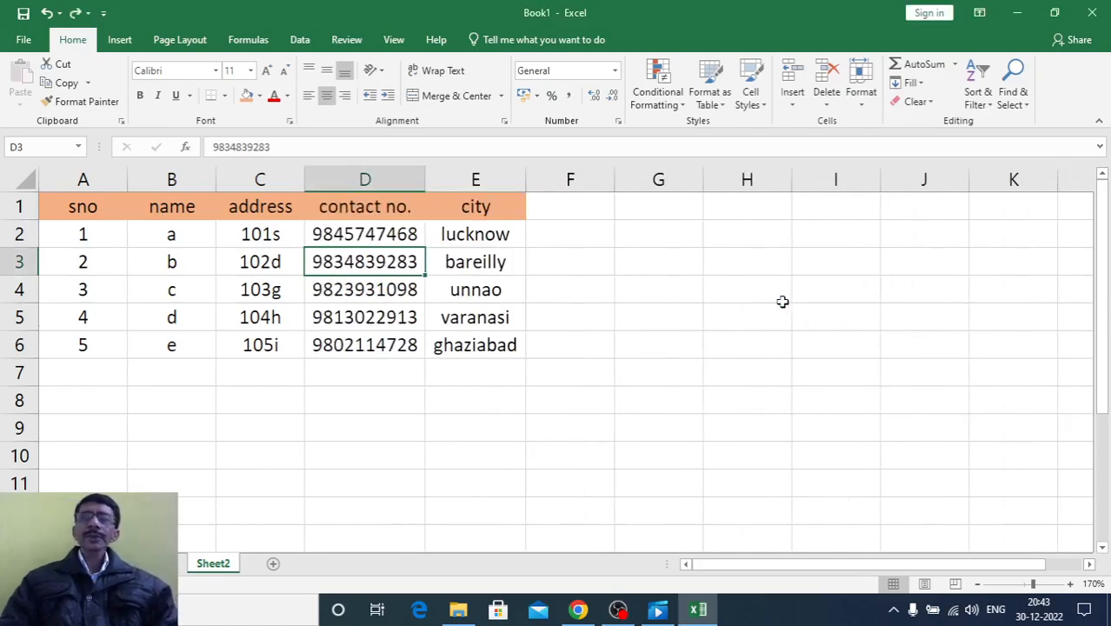
Switch to the blank worksheet just before Sheet2 and delete that sheet from the workbook
left_click(822, 106)
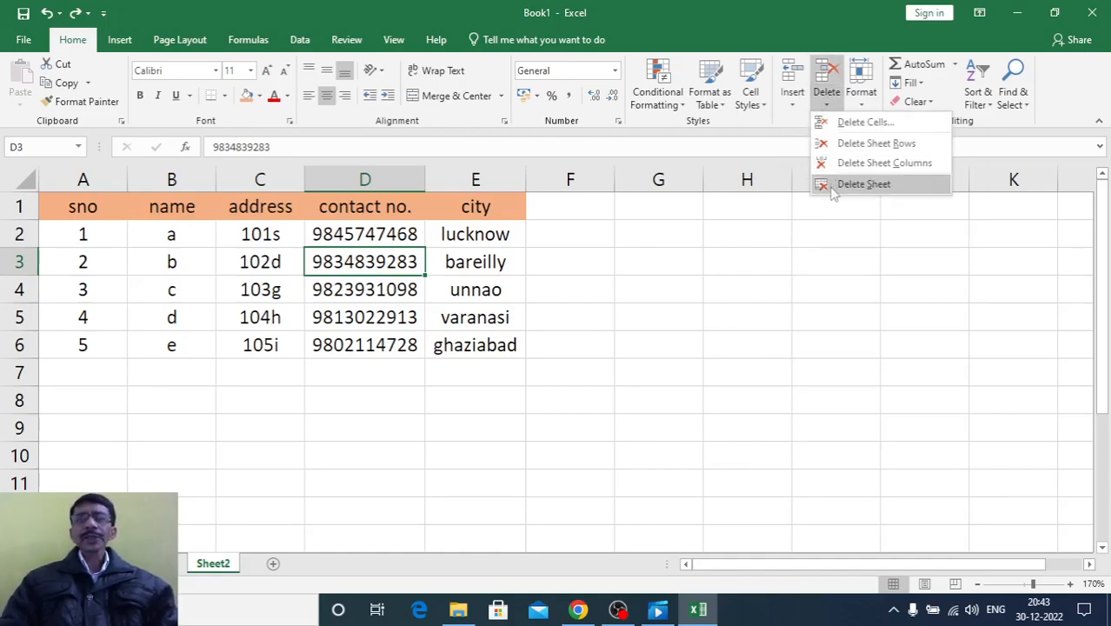
left_click(412, 385)
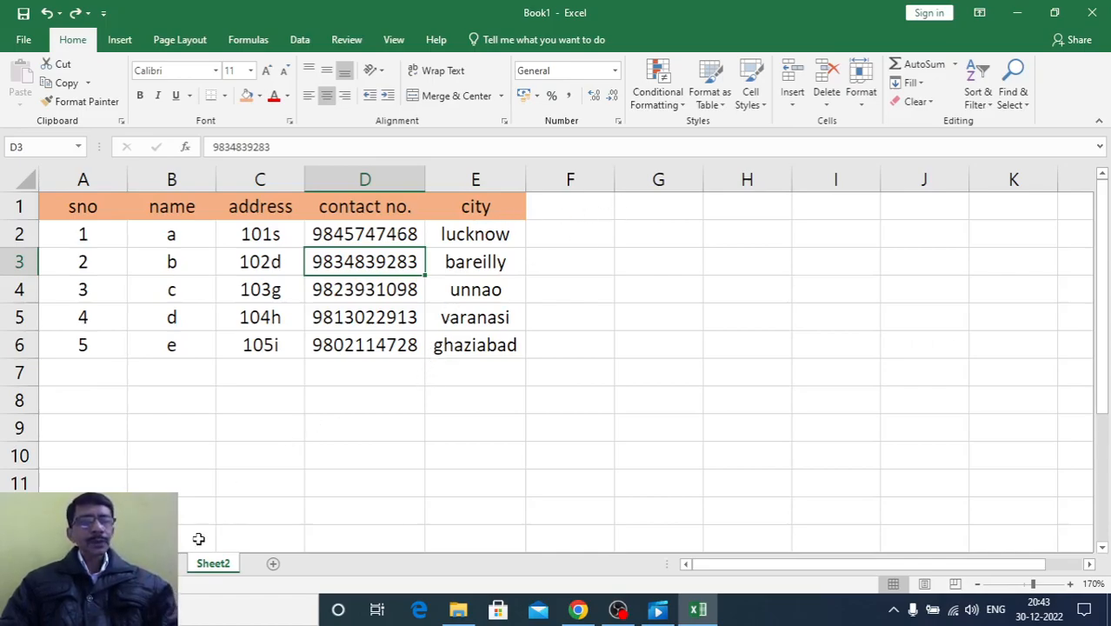
left_click(161, 565)
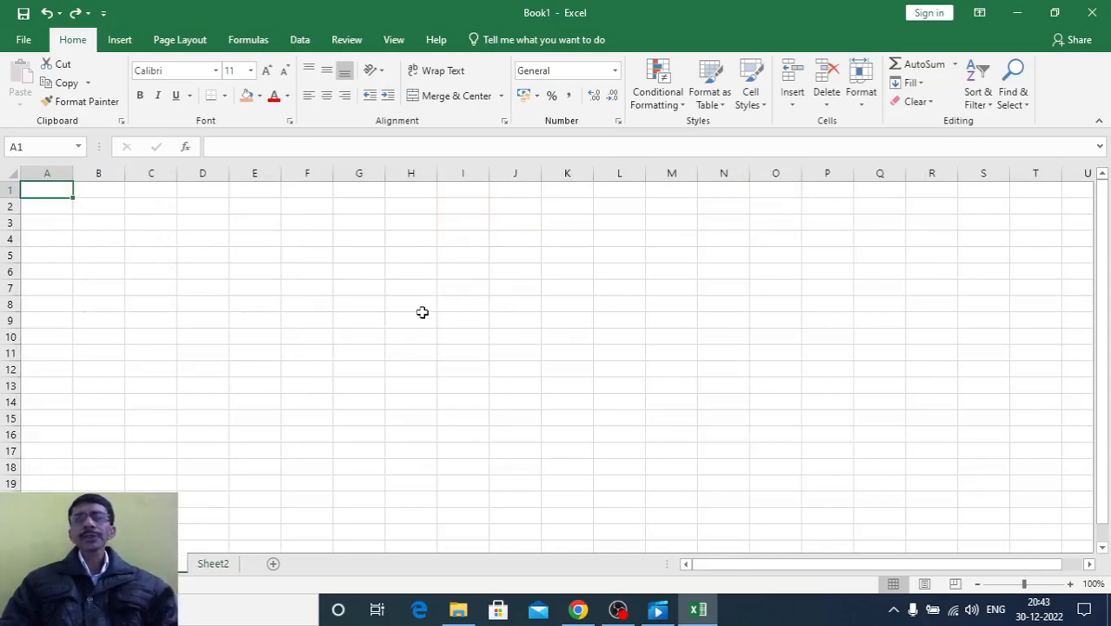
left_click(828, 103)
left_click(830, 187)
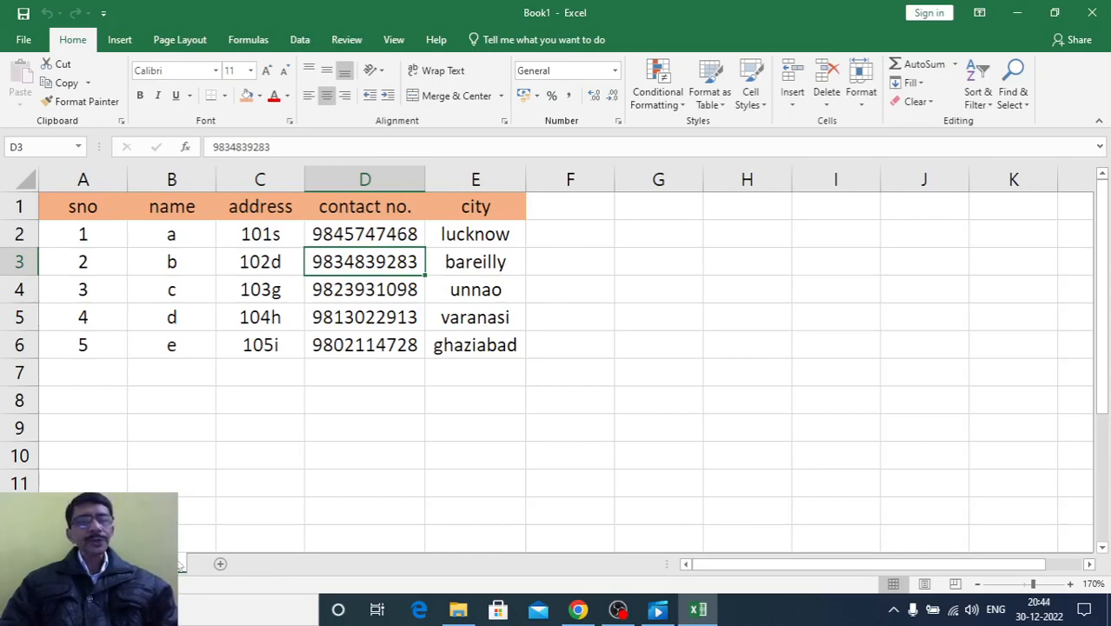
Add a new worksheet after the contact table's sheet and rename it sheet3
left_click(222, 566)
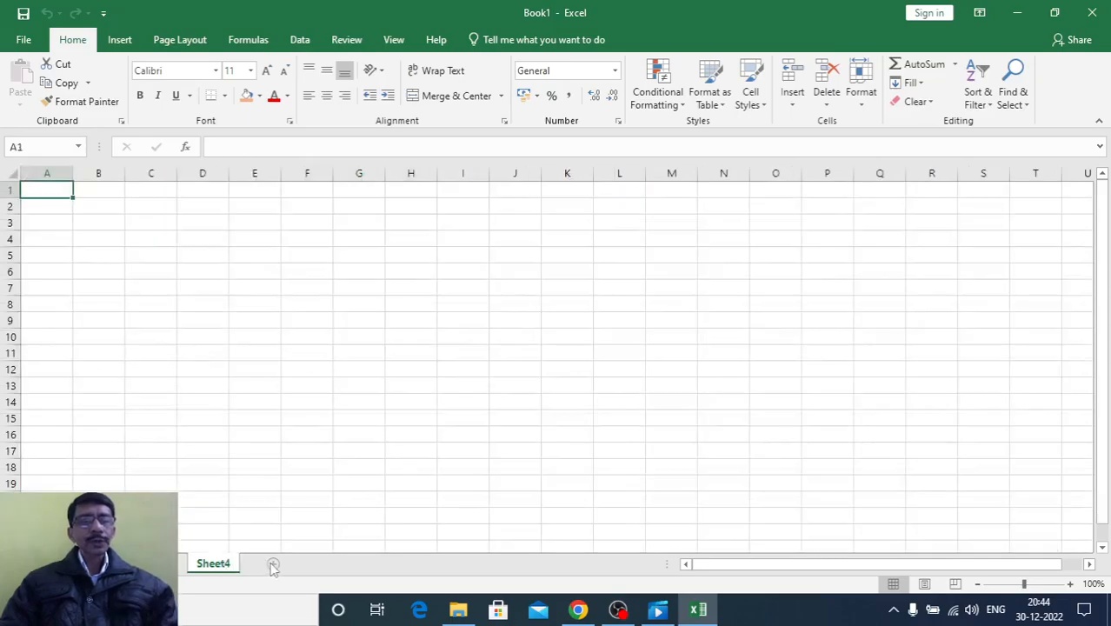
right_click(209, 571)
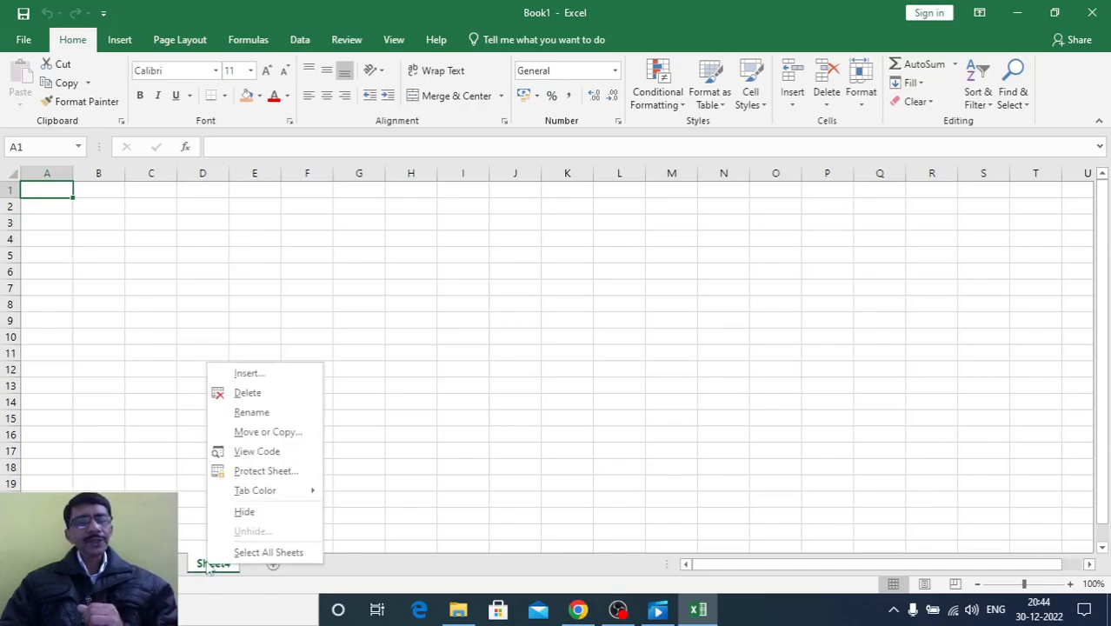
left_click(245, 411)
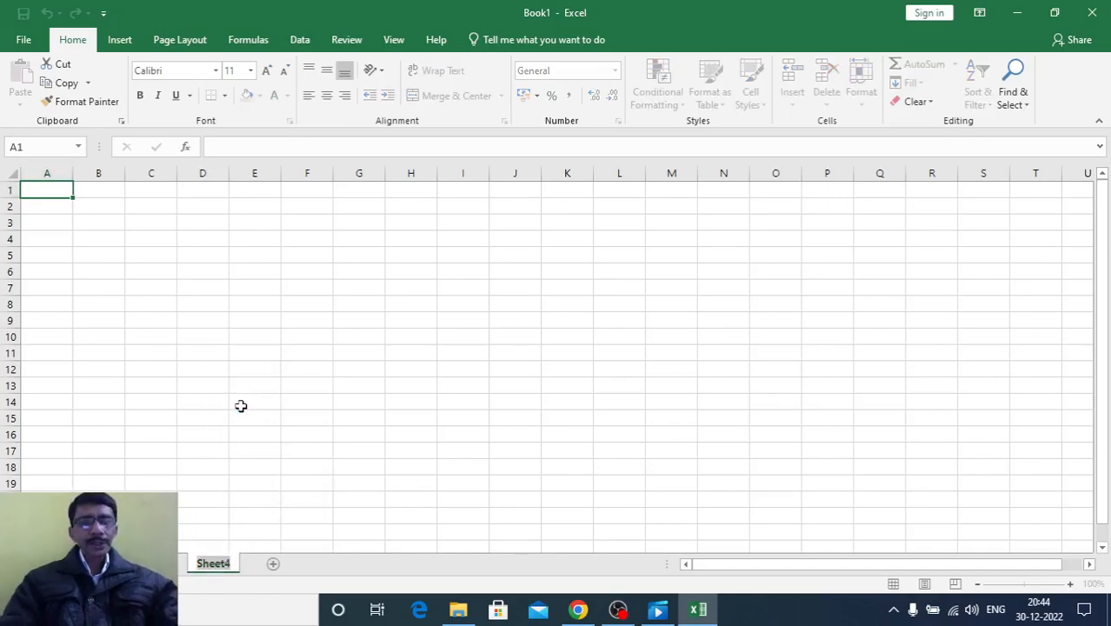
type("she")
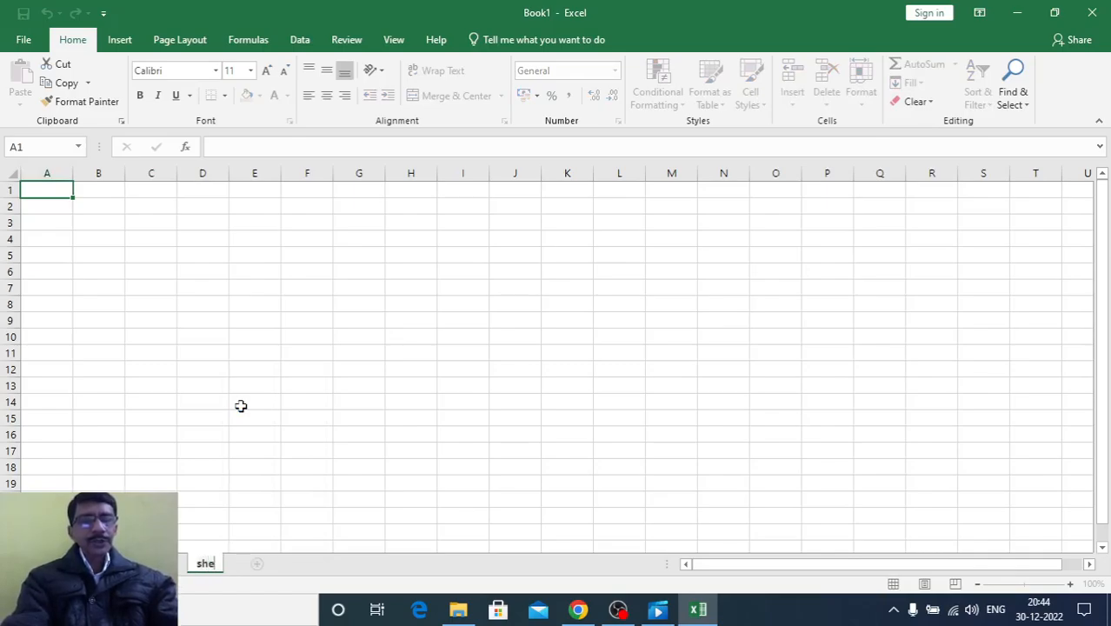
type("et3")
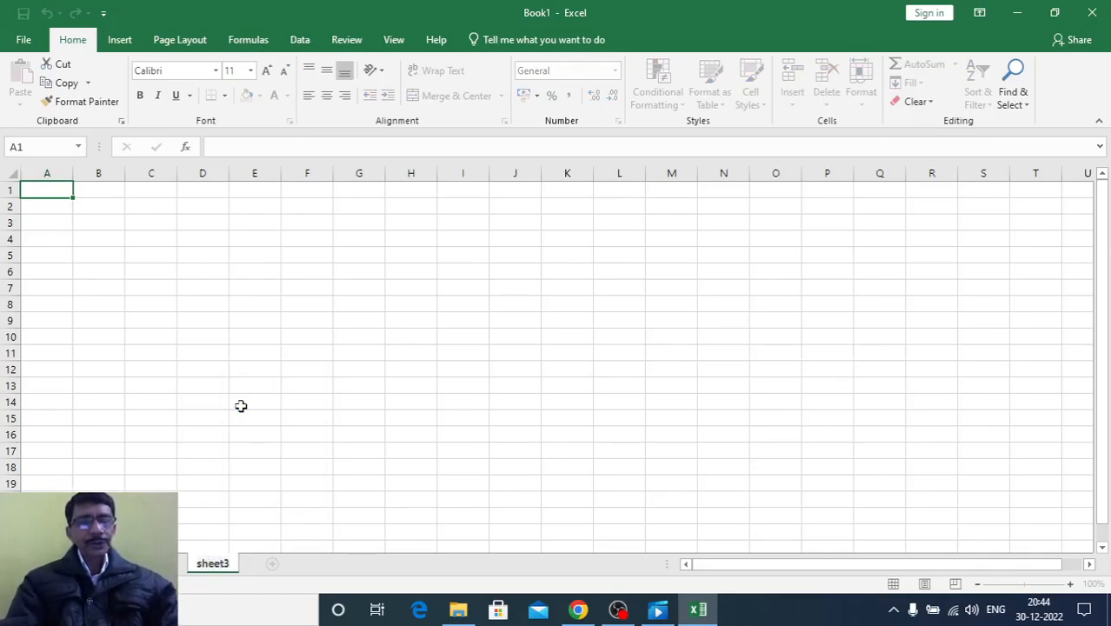
key("Return")
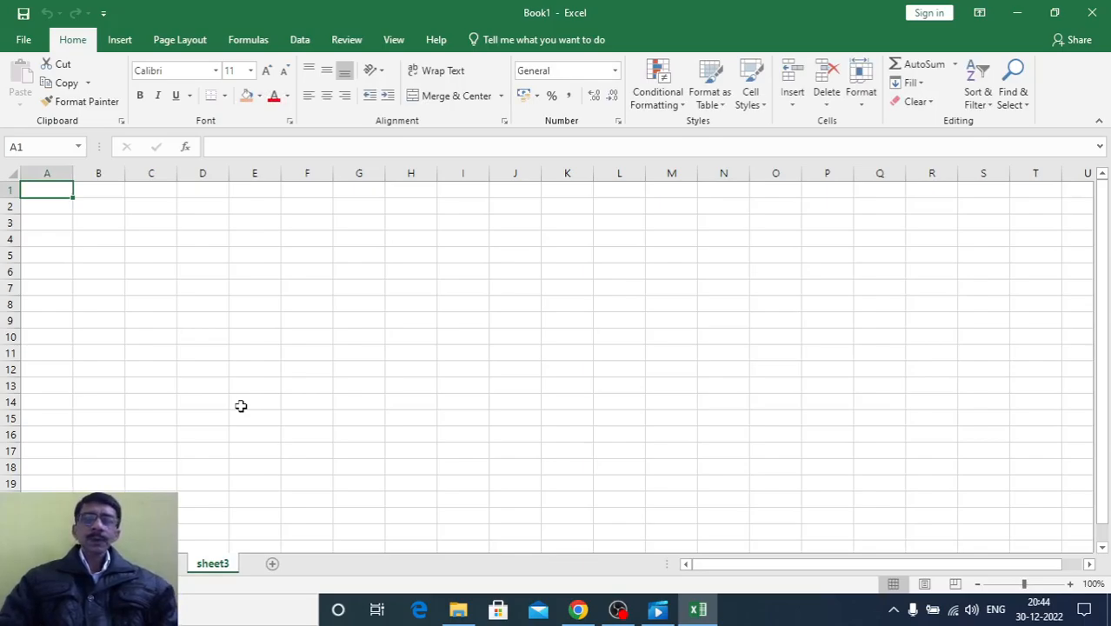